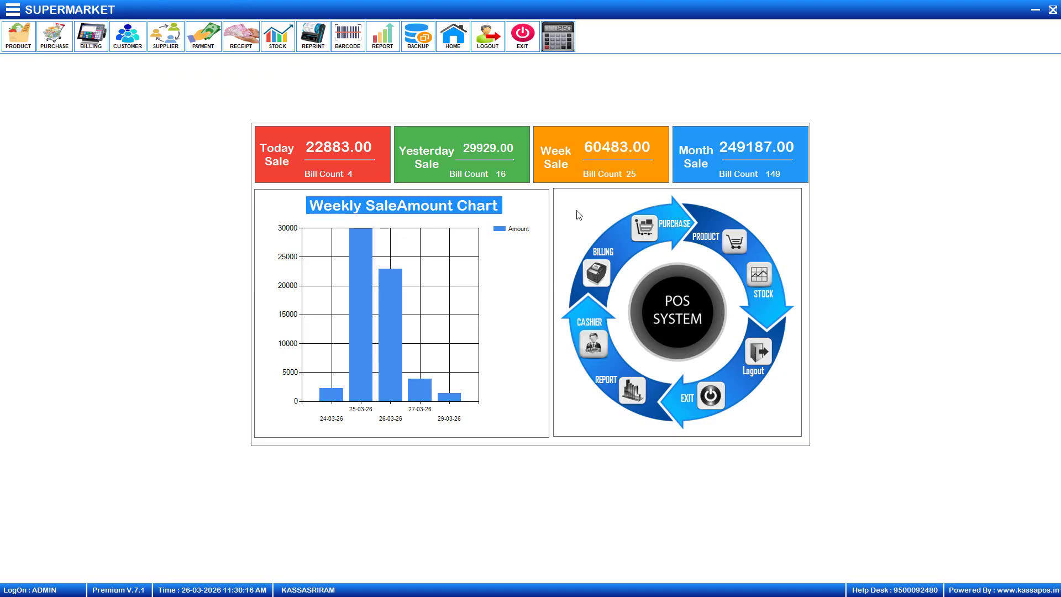
{"action": "left_click", "coordinate": [742, 249]}
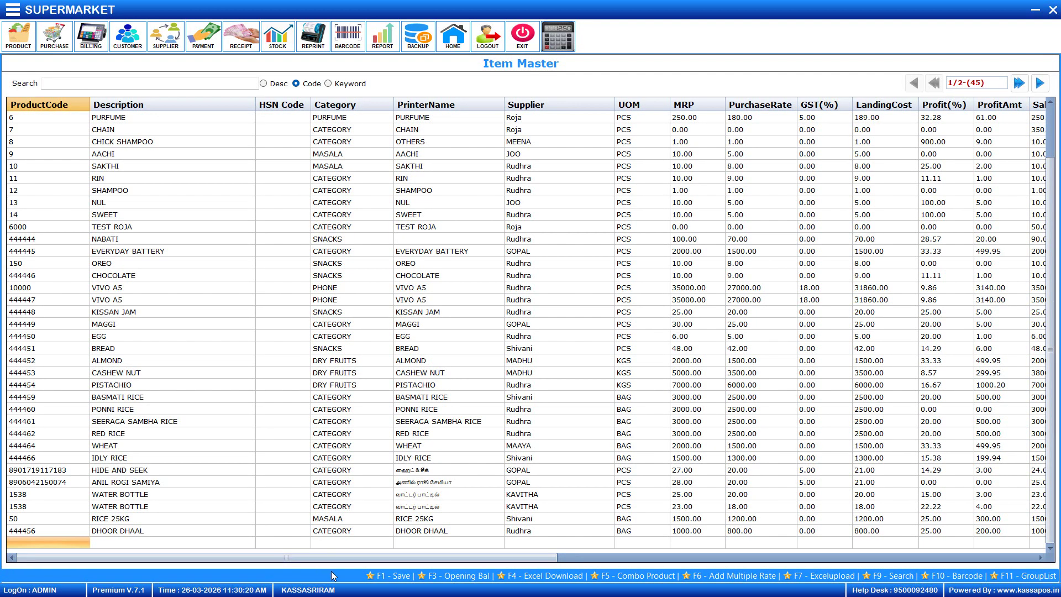
{"action": "type", "text": "8901207027321"}
{"action": "key", "text": "Return"}
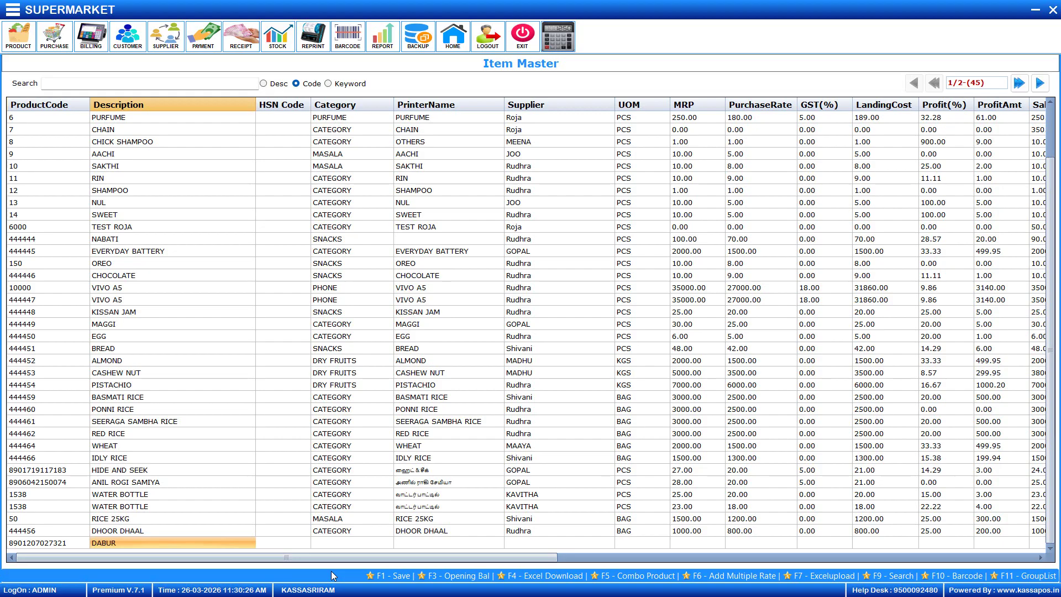
{"action": "type", "text": "DABUR RED PASTE"}
{"action": "key", "text": "Return"}
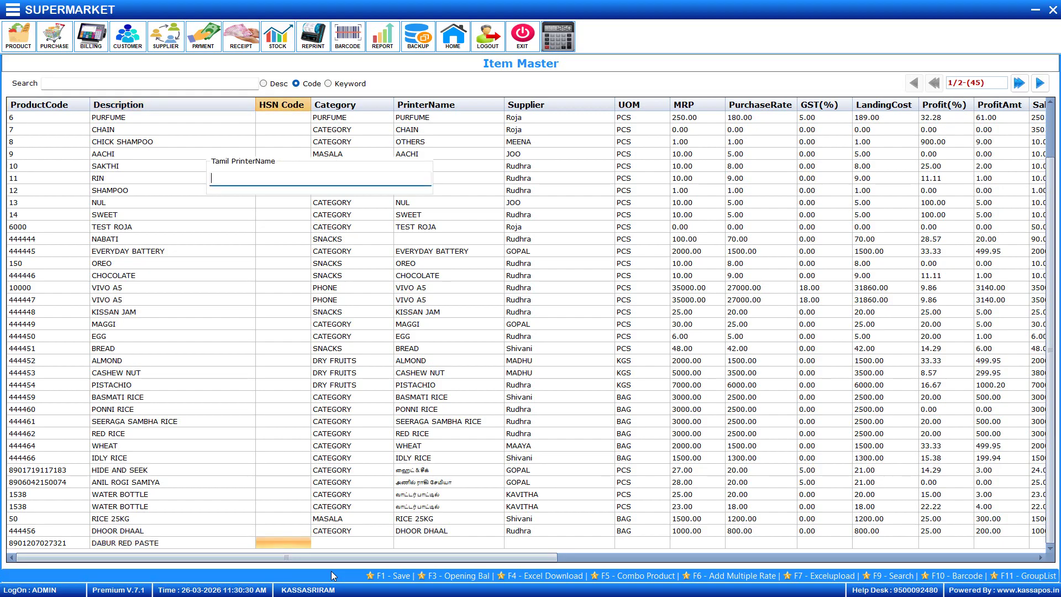
Enter 'Dabur Red Paste' as the item's Tamil printer name using transliteration
{"action": "type", "text": "Babur"}
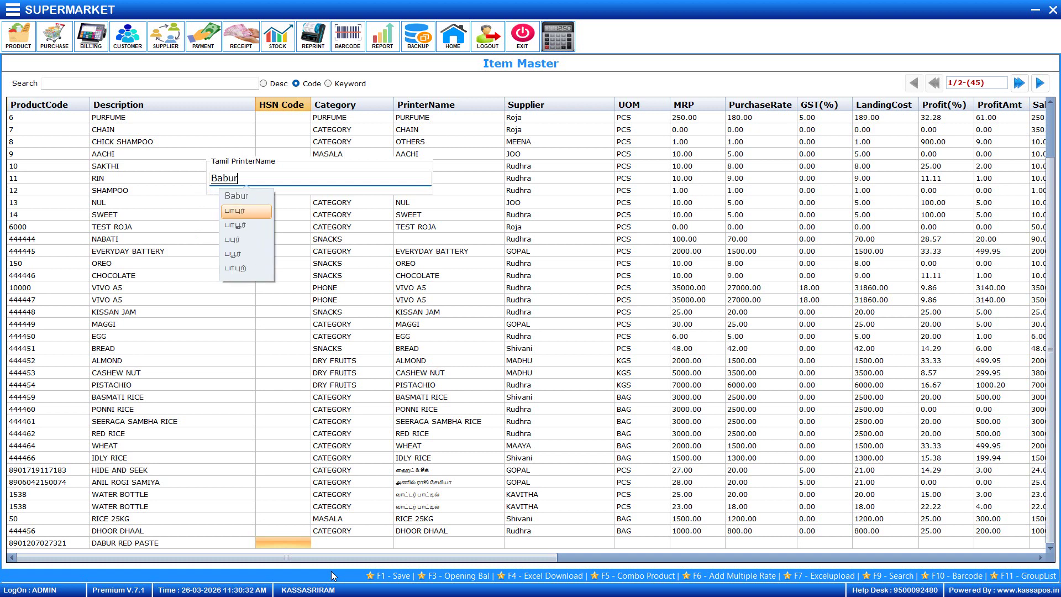
{"action": "key", "text": "BackSpace"}
{"action": "key", "text": "BackSpace"}
{"action": "key", "text": "BackSpace"}
{"action": "key", "text": "BackSpace"}
{"action": "key", "text": "BackSpace"}
{"action": "type", "text": "Da"}
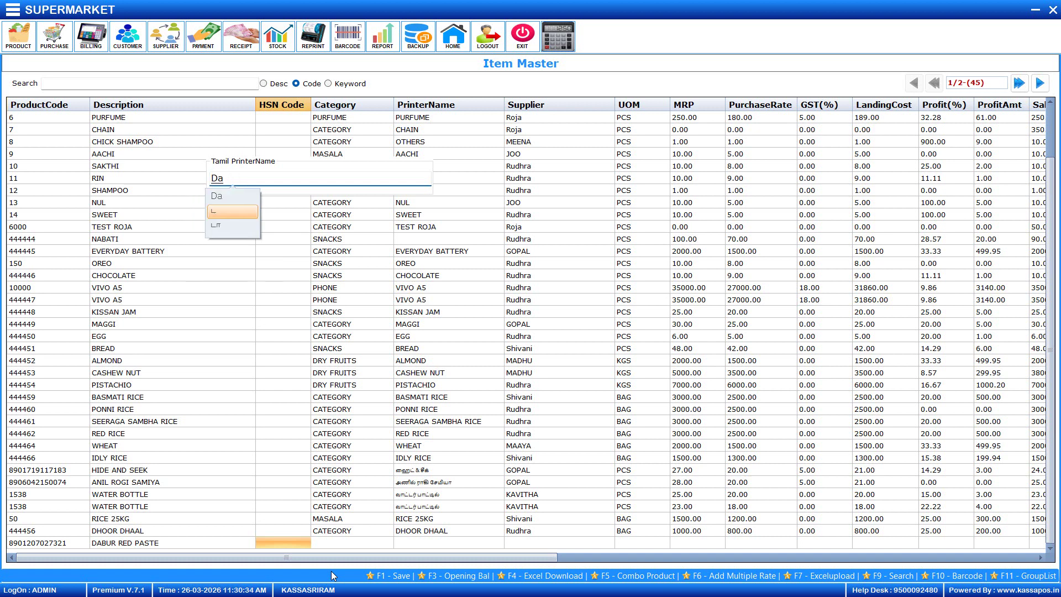
{"action": "type", "text": "bur"}
{"action": "key", "text": "space"}
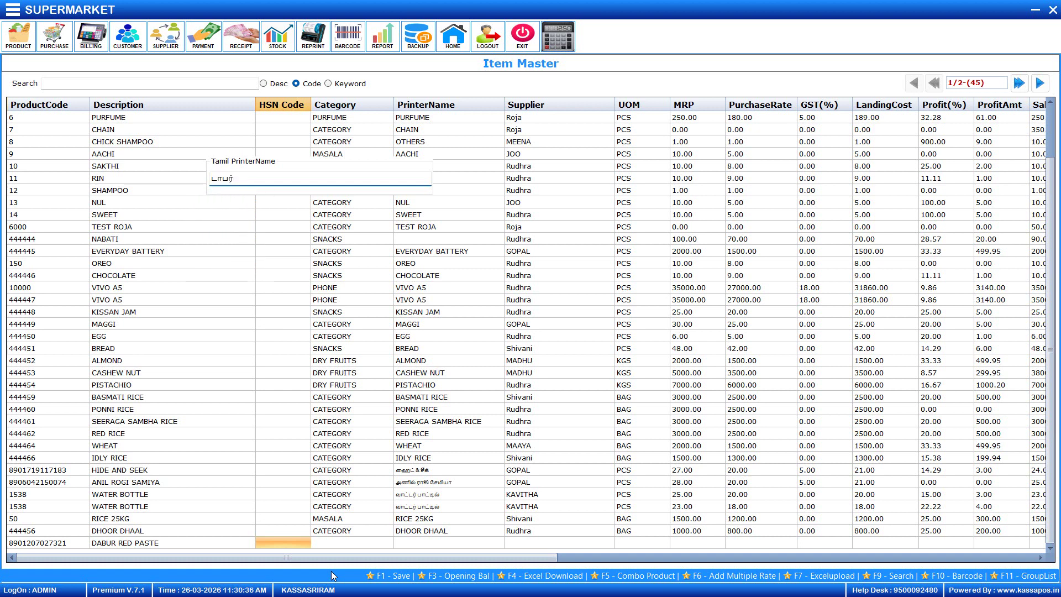
{"action": "type", "text": "Red"}
{"action": "key", "text": "Return"}
{"action": "type", "text": "Paste"}
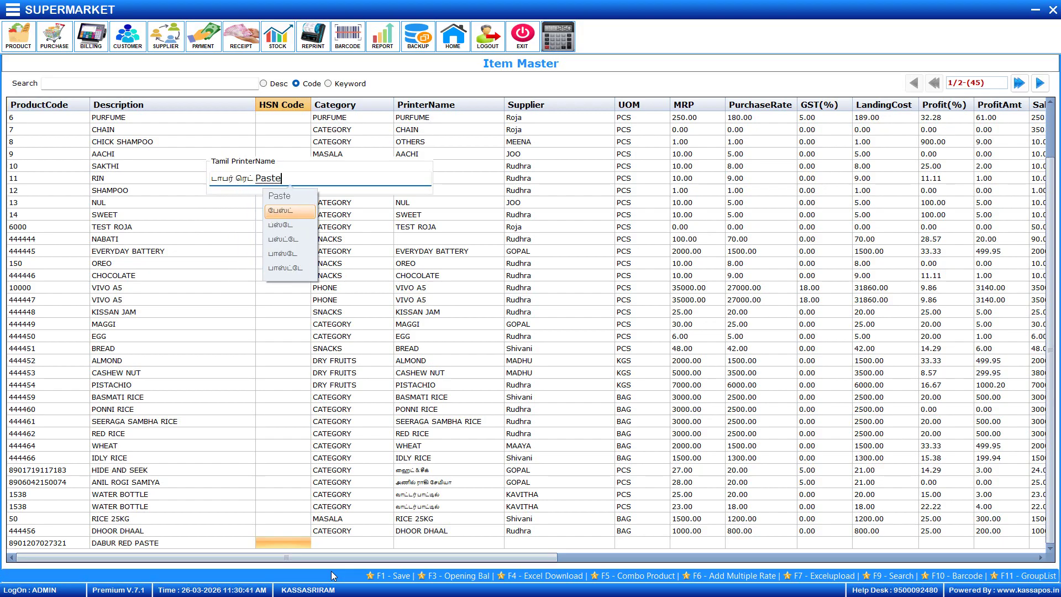
{"action": "key", "text": "Return"}
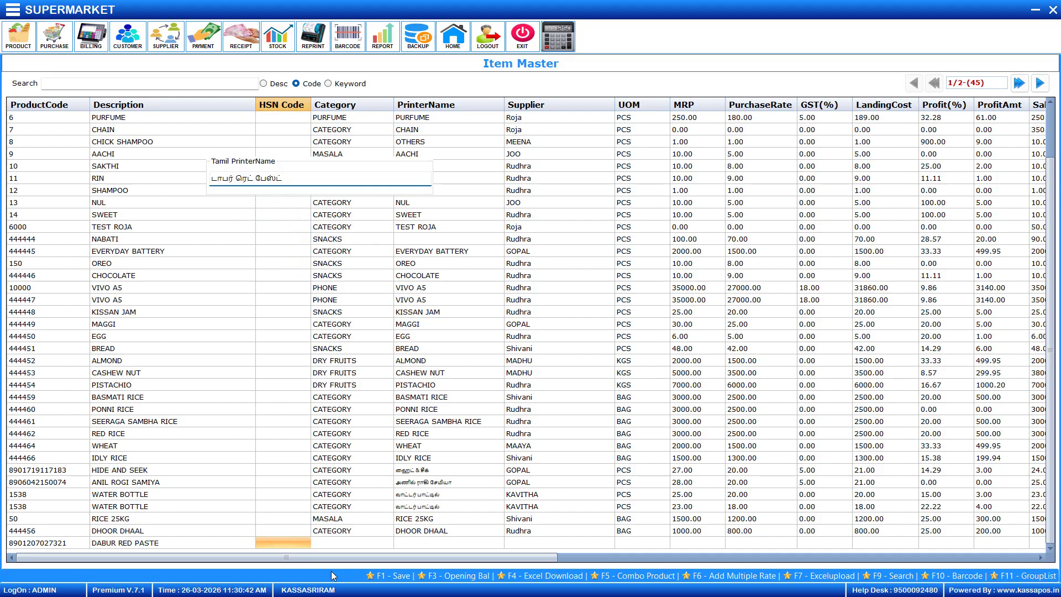
{"action": "key", "text": "Return"}
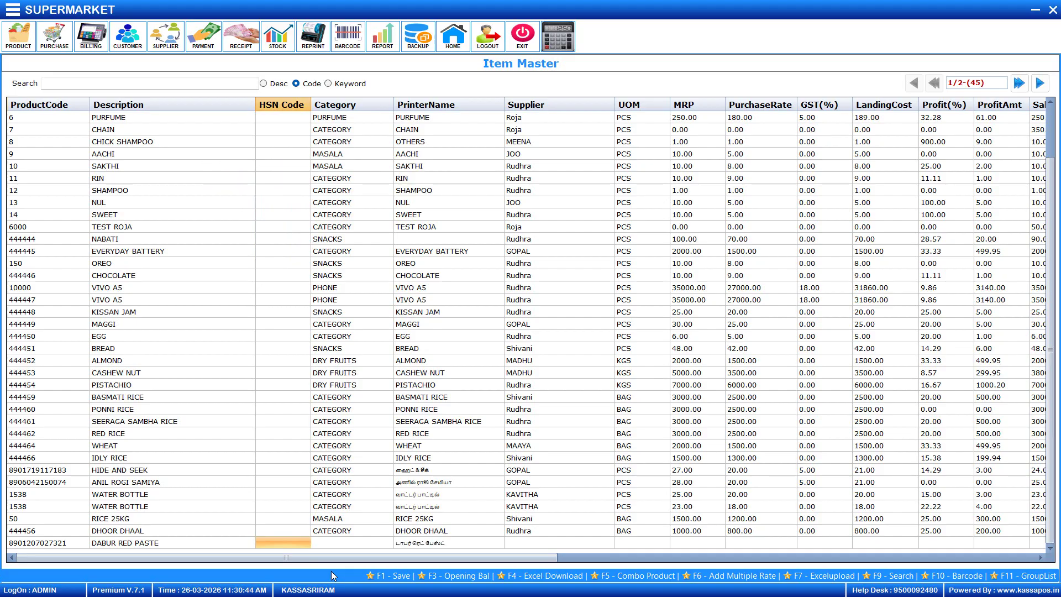
{"action": "key", "text": "Return"}
Set the item's category to CATEGORY, supplier to JOO and unit to PCS
{"action": "key", "text": "Down"}
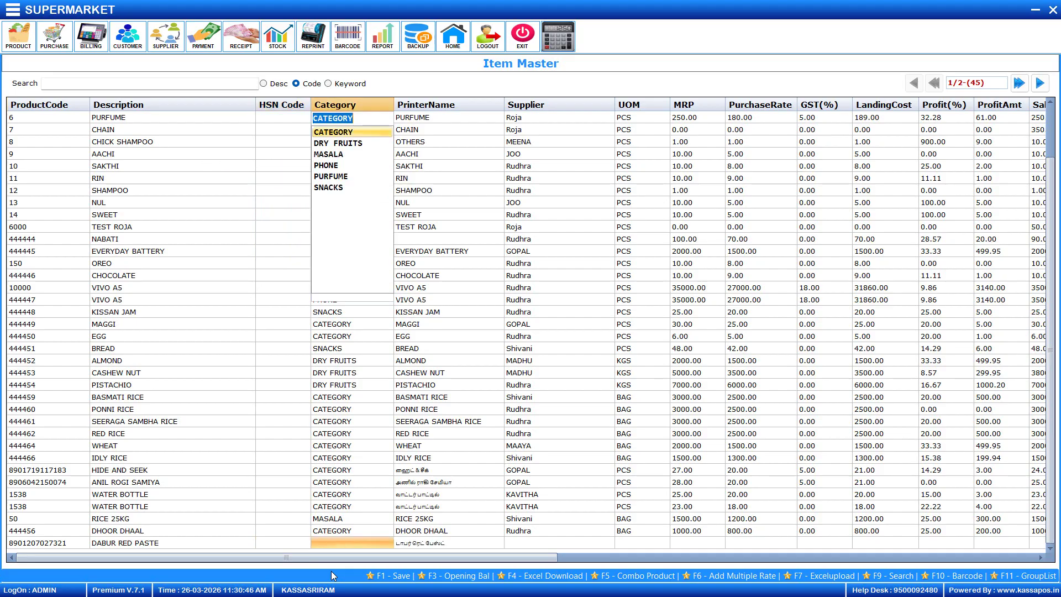
{"action": "key", "text": "Return"}
{"action": "key", "text": "Return"}
{"action": "key", "text": "Down"}
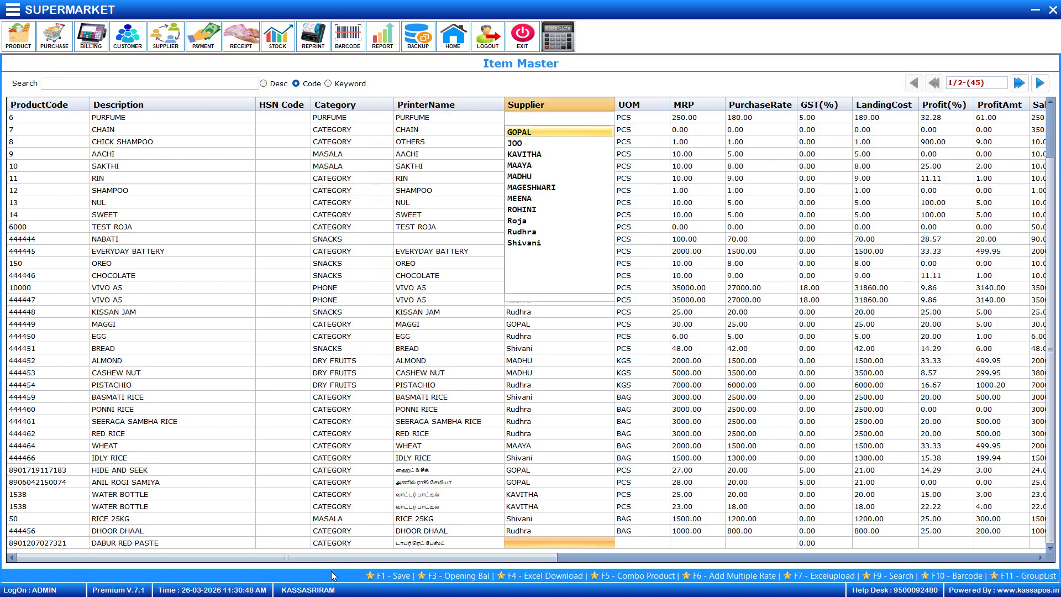
{"action": "key", "text": "Down"}
{"action": "key", "text": "Return"}
{"action": "key", "text": "Down"}
{"action": "key", "text": "Down"}
{"action": "key", "text": "Down"}
{"action": "key", "text": "Down"}
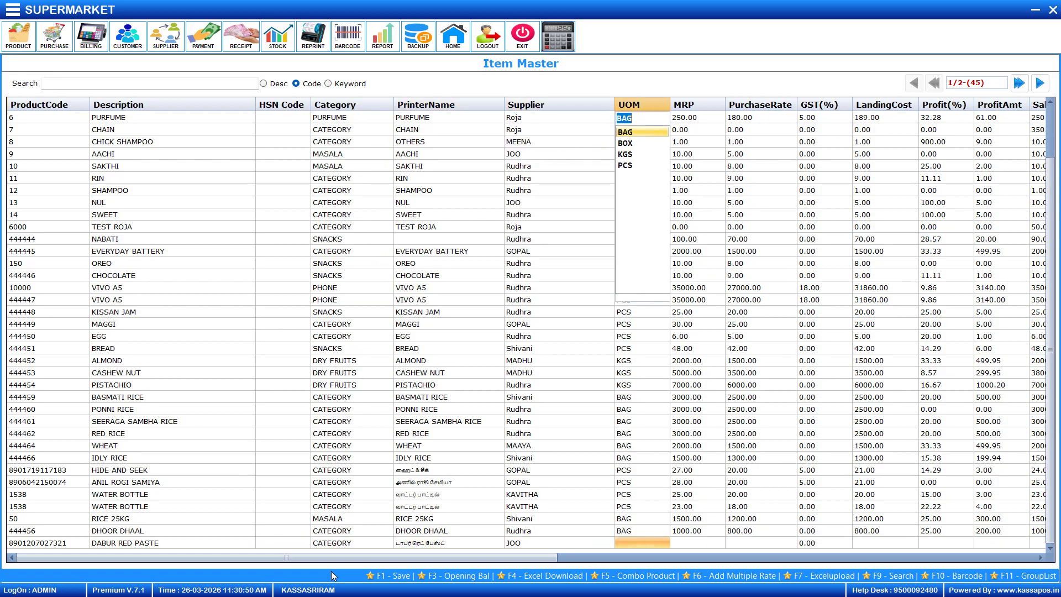
{"action": "key", "text": "Return"}
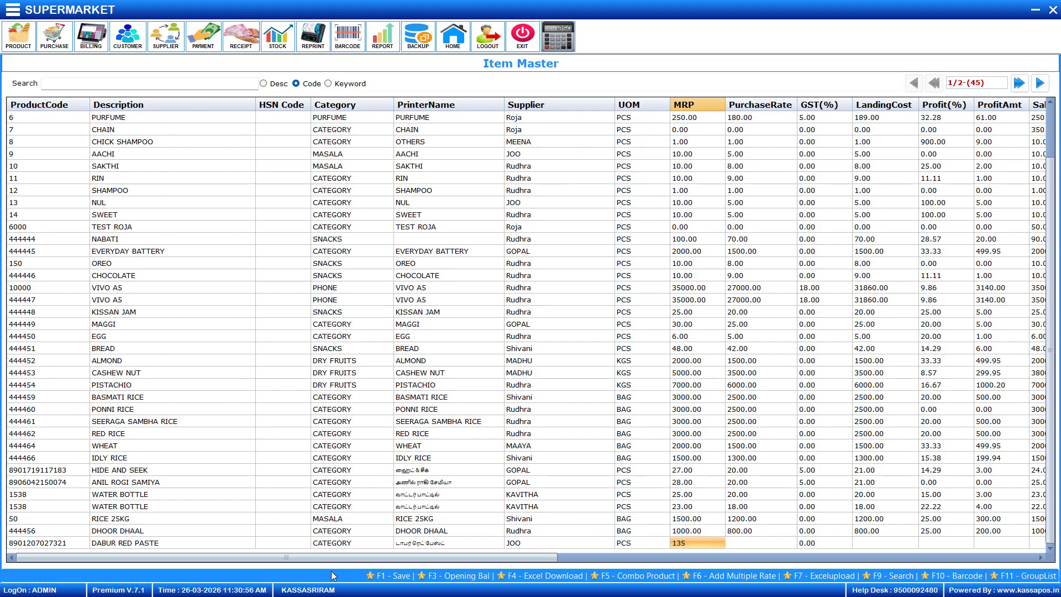
Enter MRP 135, purchase rate 125 and FixedRate sale rate 133
{"action": "key", "text": "Return"}
{"action": "type", "text": "125"}
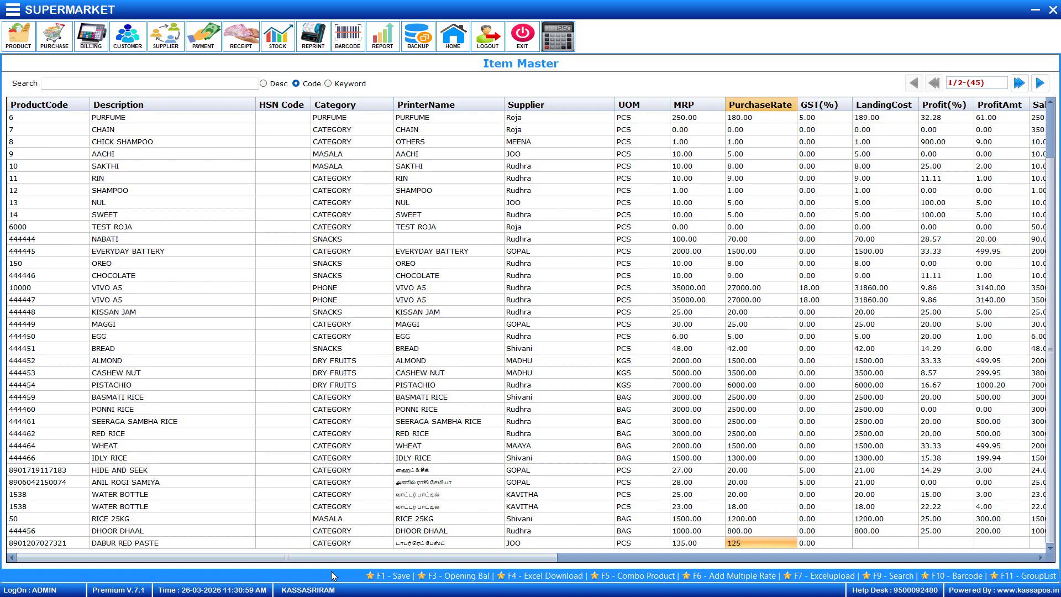
{"action": "key", "text": "Return"}
{"action": "key", "text": "Return"}
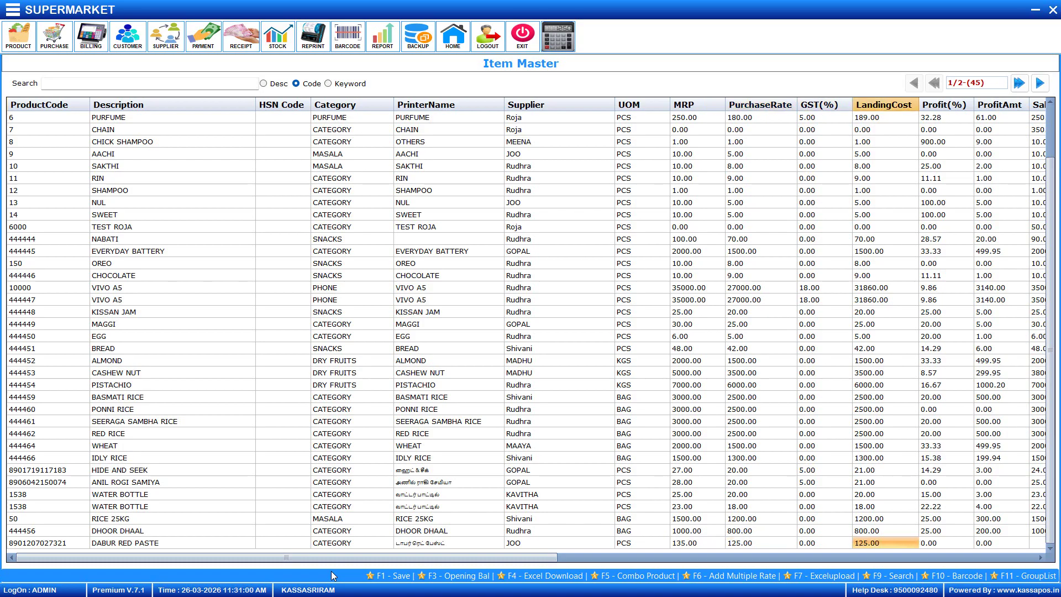
{"action": "key", "text": "Return"}
{"action": "key", "text": "Return"}
{"action": "type", "text": "1"}
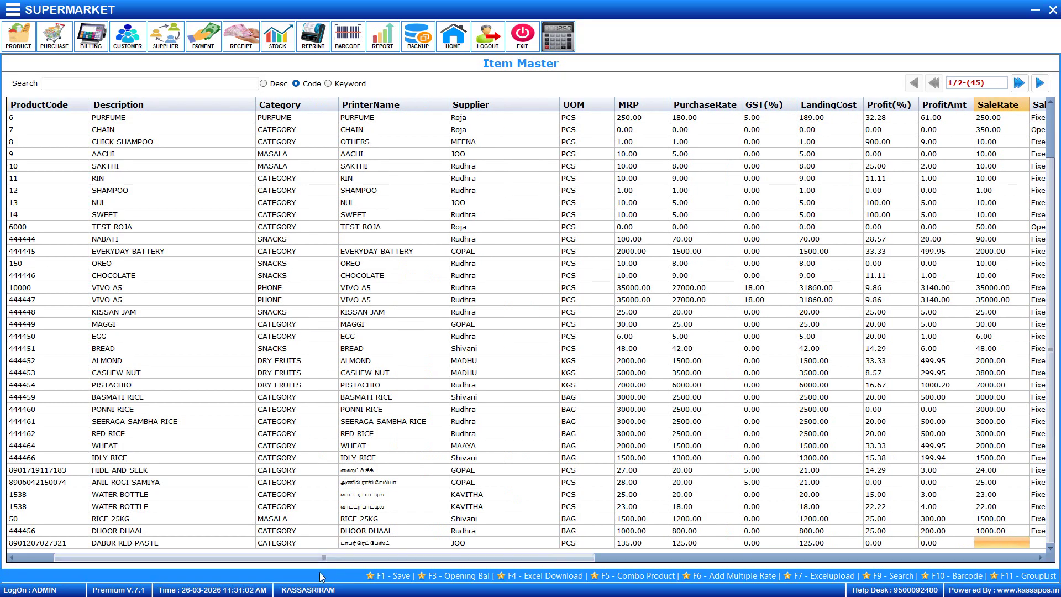
{"action": "type", "text": "33"}
{"action": "key", "text": "Return"}
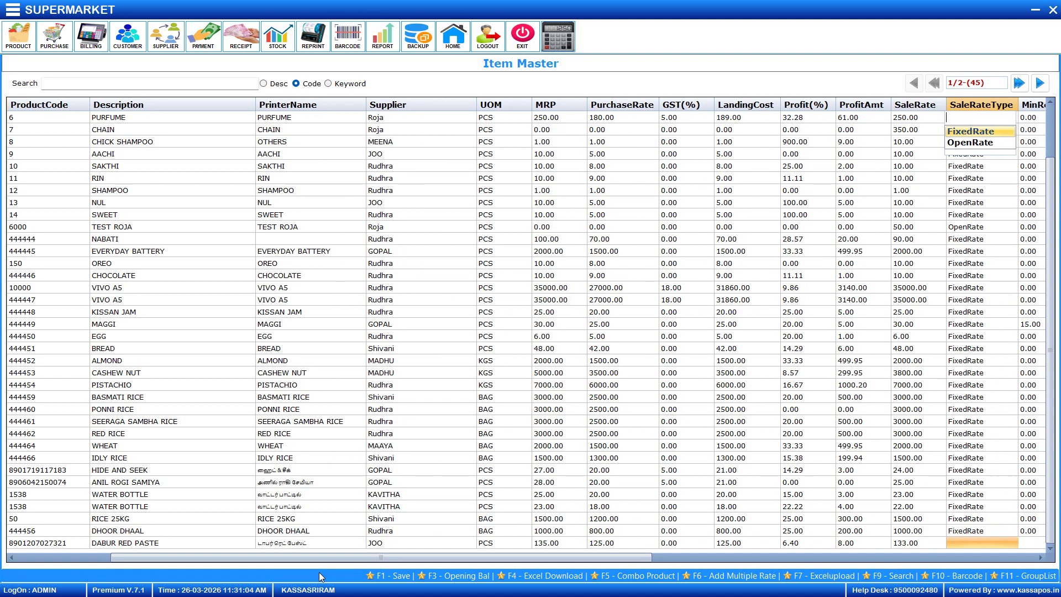
{"action": "key", "text": "Return"}
{"action": "key", "text": "Return"}
{"action": "key", "text": "Return"}
{"action": "key", "text": "Return"}
{"action": "key", "text": "Return"}
{"action": "key", "text": "Return"}
{"action": "key", "text": "Return"}
{"action": "key", "text": "Return"}
{"action": "key", "text": "Return"}
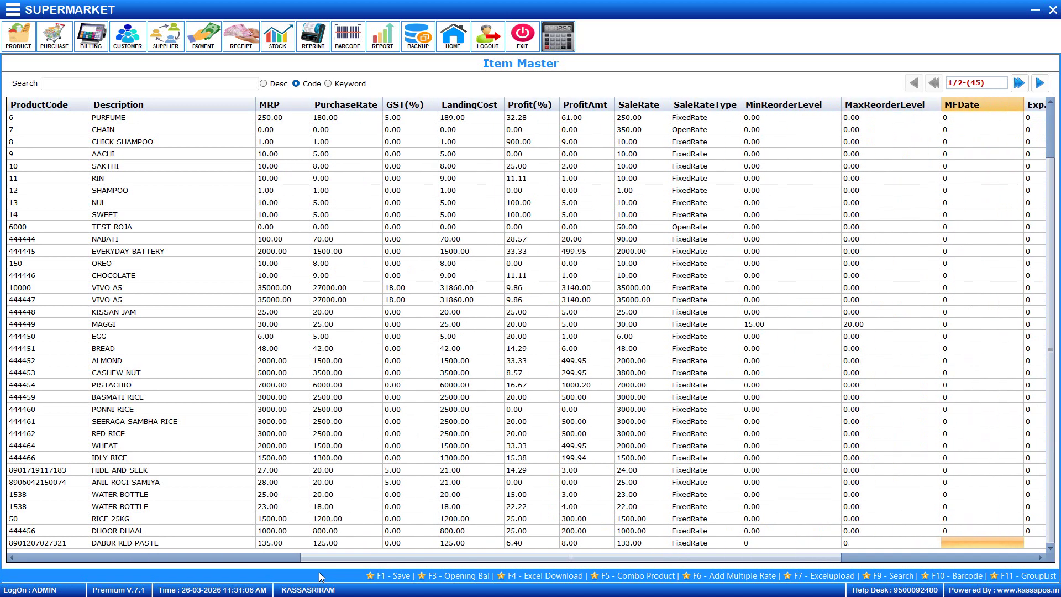
{"action": "key", "text": "Return"}
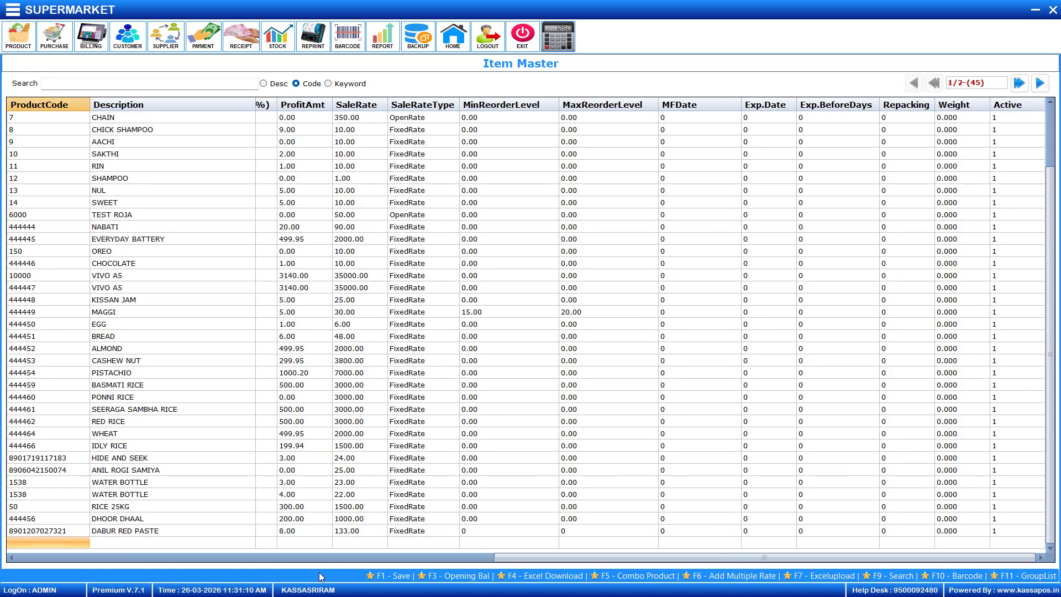
{"action": "type", "text": "8901207027321"}
{"action": "key", "text": "Return"}
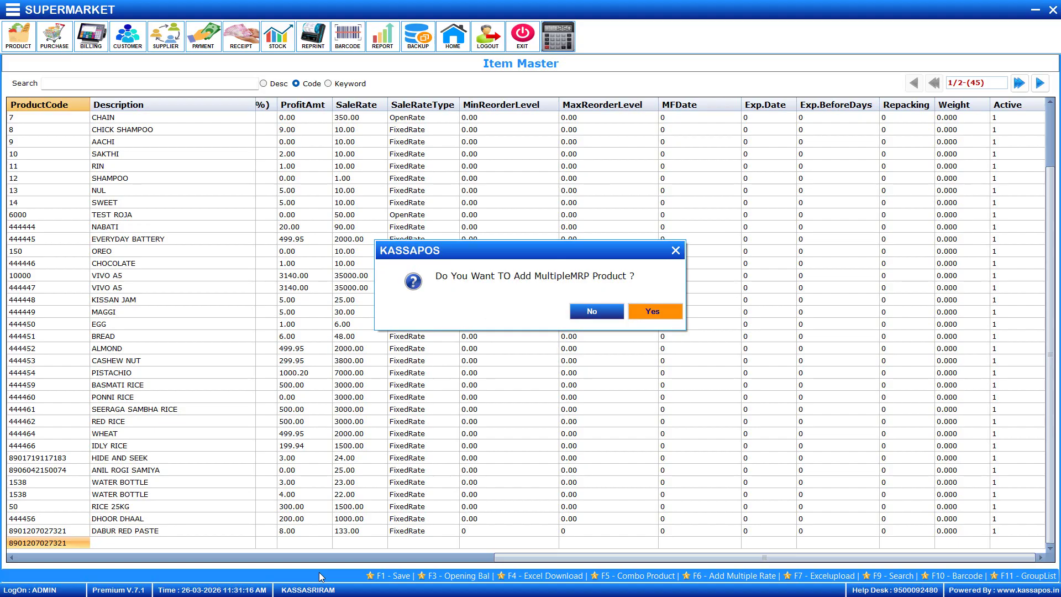
{"action": "key", "text": "Return"}
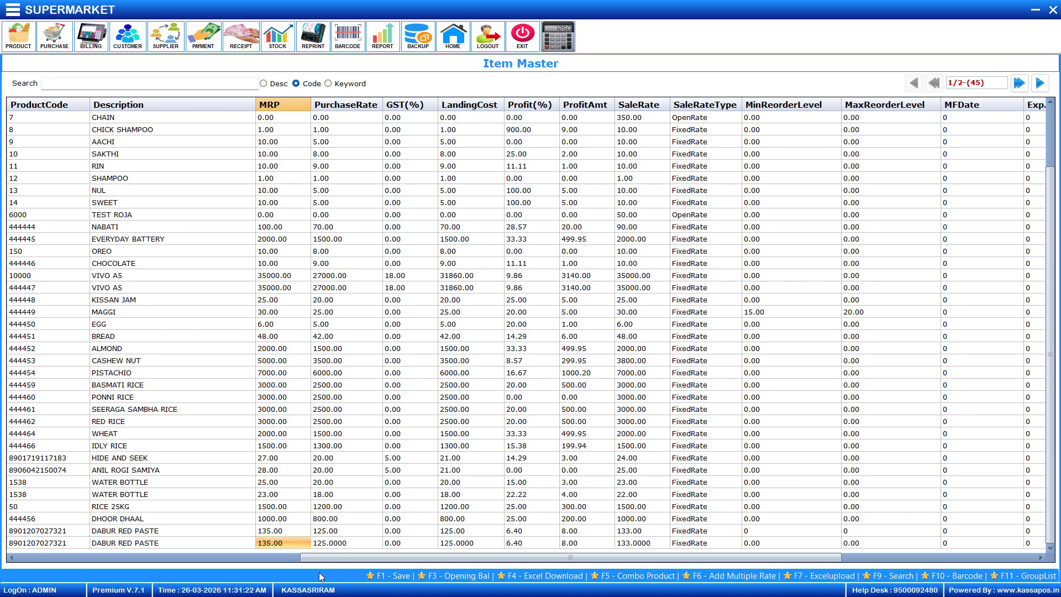
{"action": "type", "text": "140"}
{"action": "key", "text": "Return"}
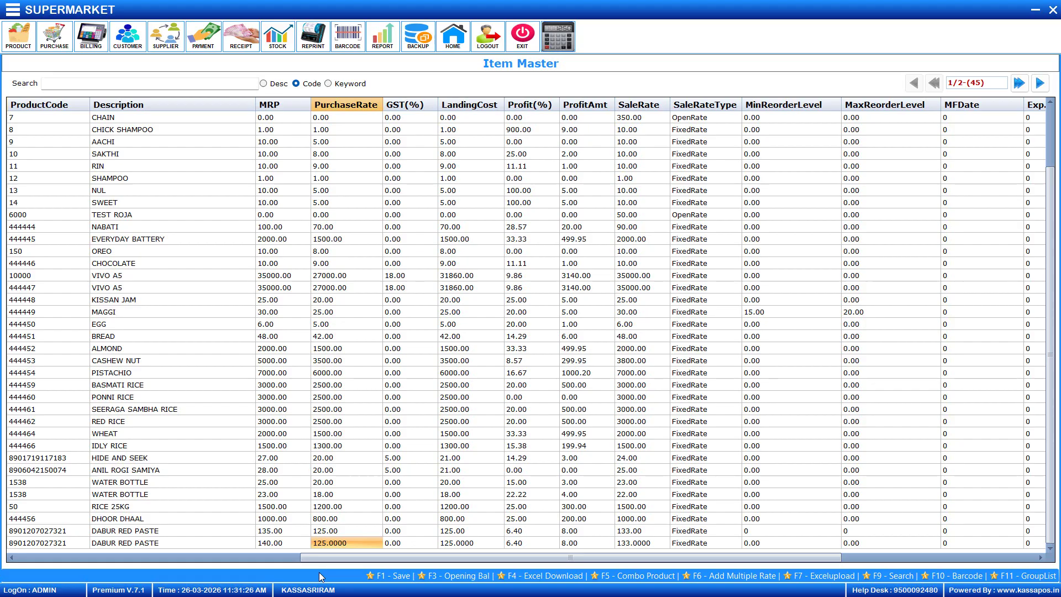
{"action": "type", "text": "130"}
{"action": "key", "text": "Return"}
{"action": "key", "text": "Return"}
{"action": "key", "text": "Return"}
{"action": "key", "text": "Return"}
{"action": "key", "text": "Return"}
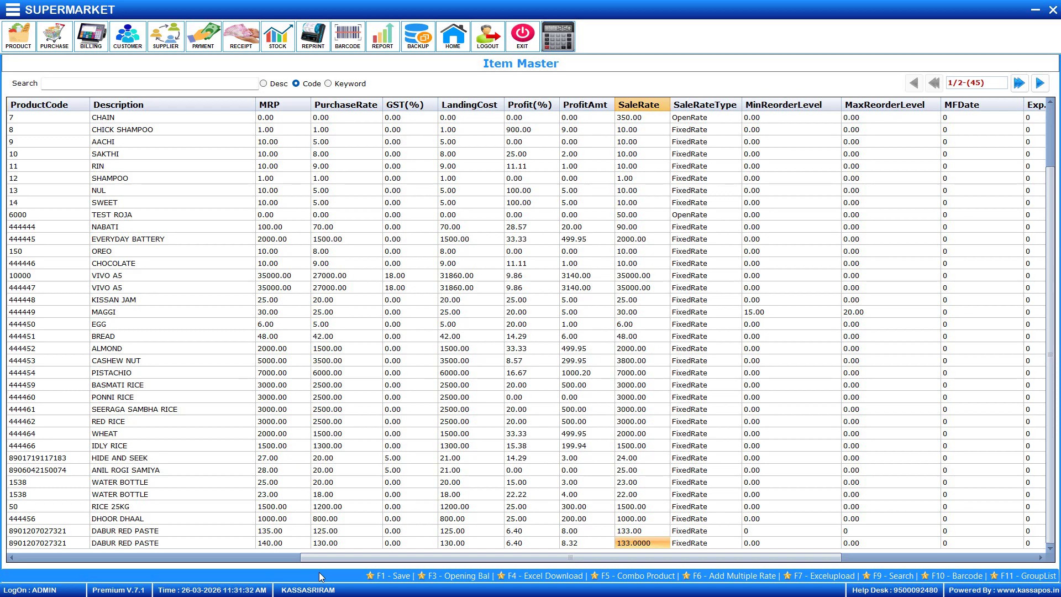
{"action": "type", "text": "13"}
{"action": "key", "text": "Return"}
{"action": "key", "text": "Return"}
{"action": "key", "text": "Return"}
{"action": "key", "text": "Return"}
{"action": "key", "text": "Return"}
{"action": "key", "text": "Return"}
{"action": "key", "text": "Return"}
{"action": "key", "text": "Return"}
{"action": "key", "text": "Return"}
{"action": "key", "text": "Return"}
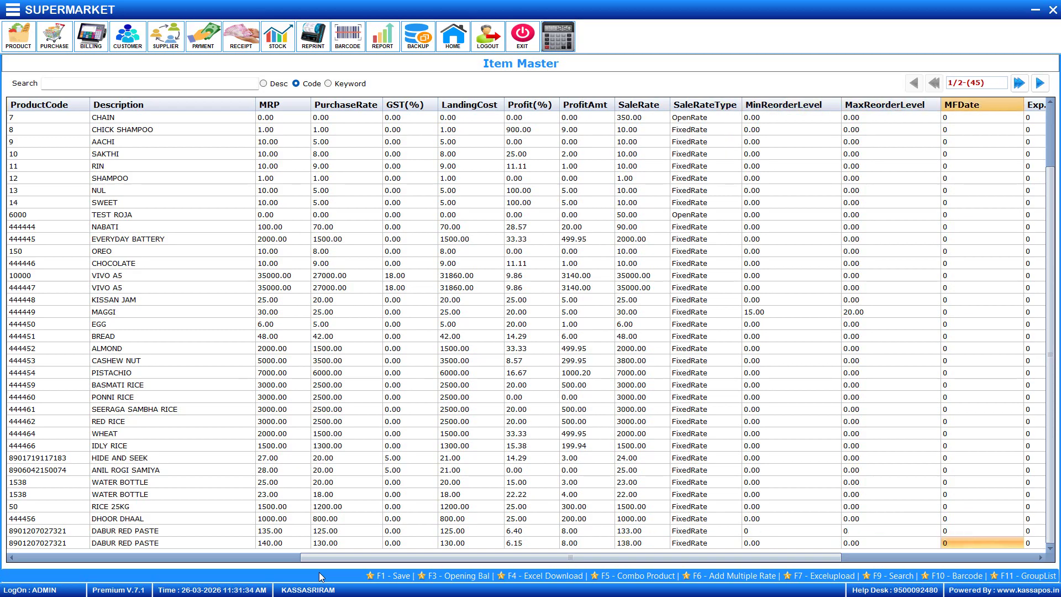
Save the item changes, dismiss the success message, and start billing
{"action": "key", "text": "Return"}
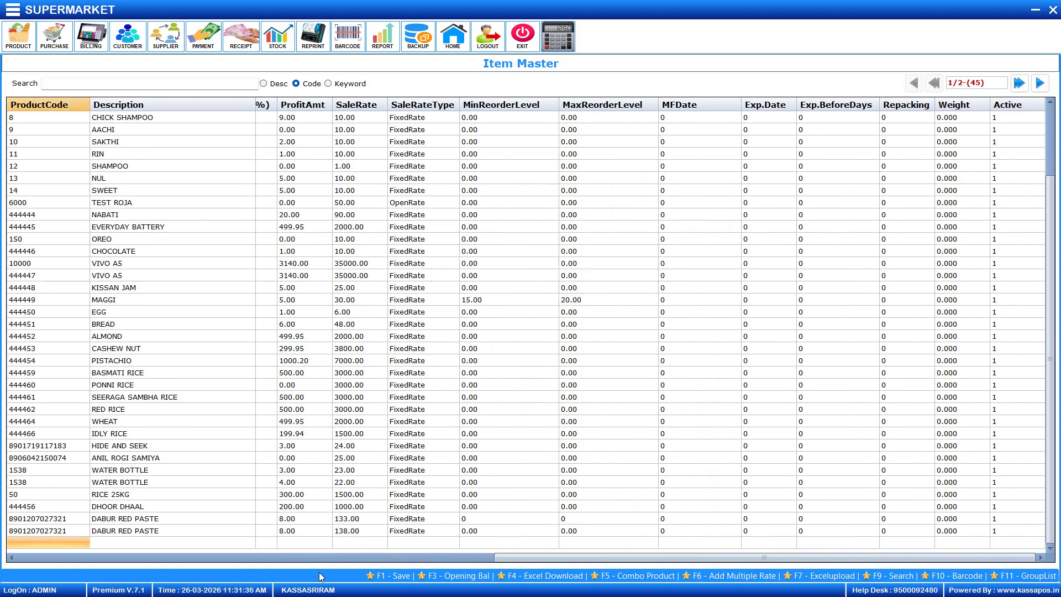
{"action": "key", "text": "Return"}
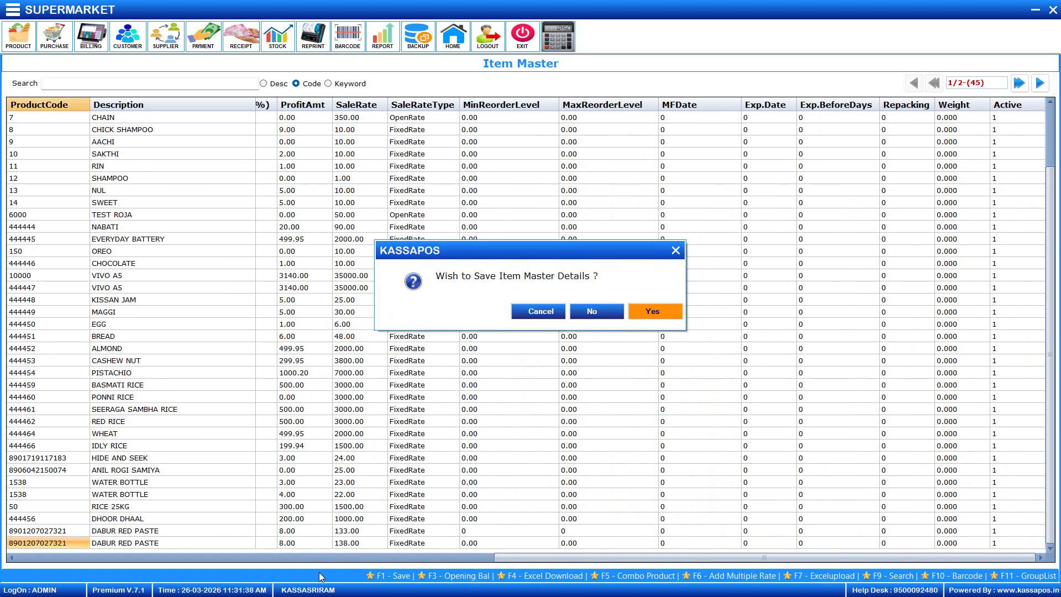
{"action": "key", "text": "Return"}
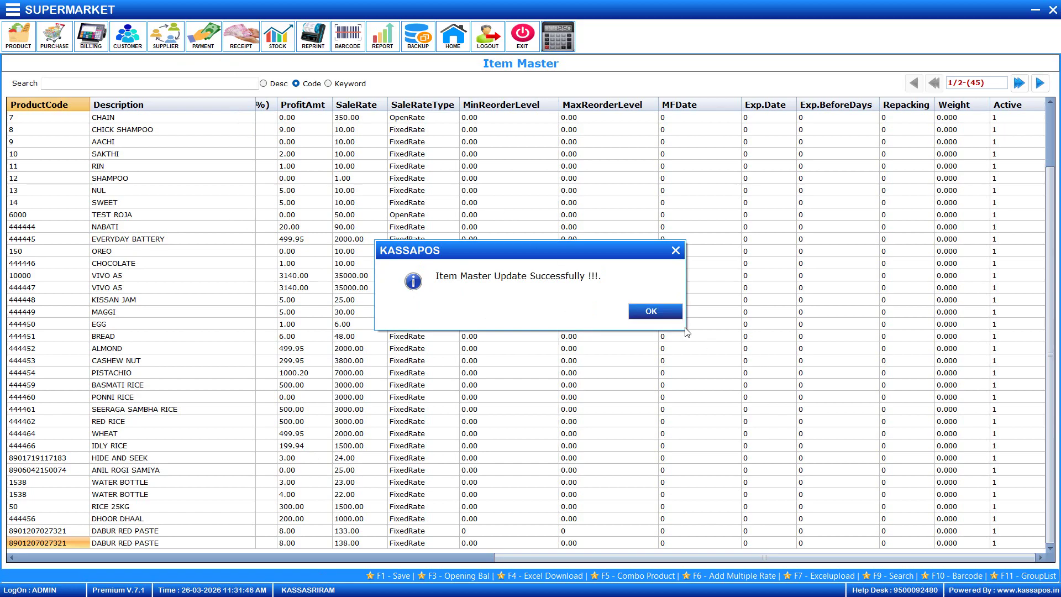
{"action": "left_click", "coordinate": [666, 316]}
{"action": "left_click", "coordinate": [90, 36]}
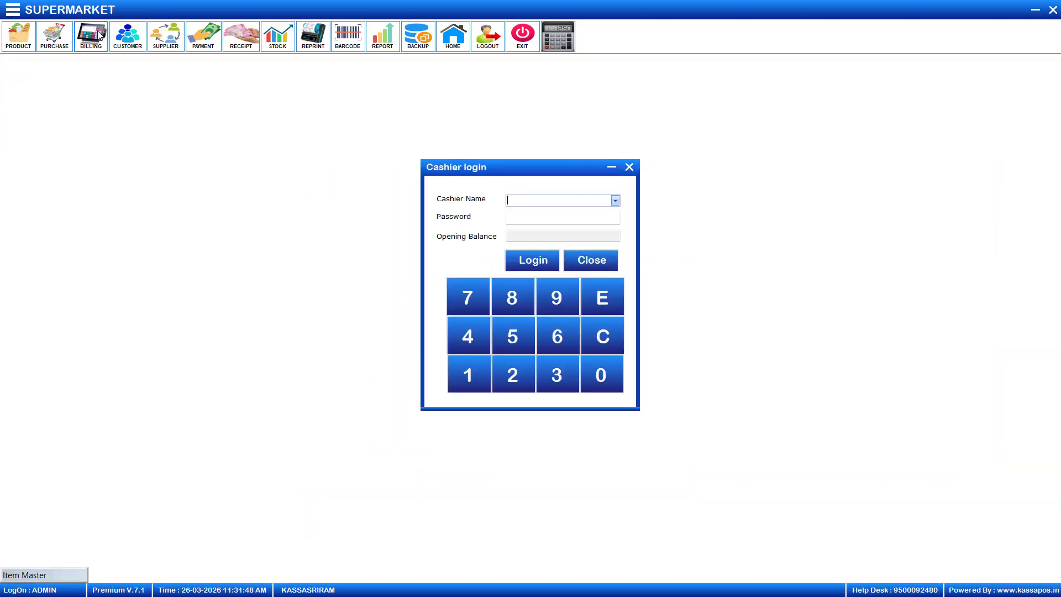
Log in as the first cashier in the list with their password
{"action": "left_click", "coordinate": [615, 200]}
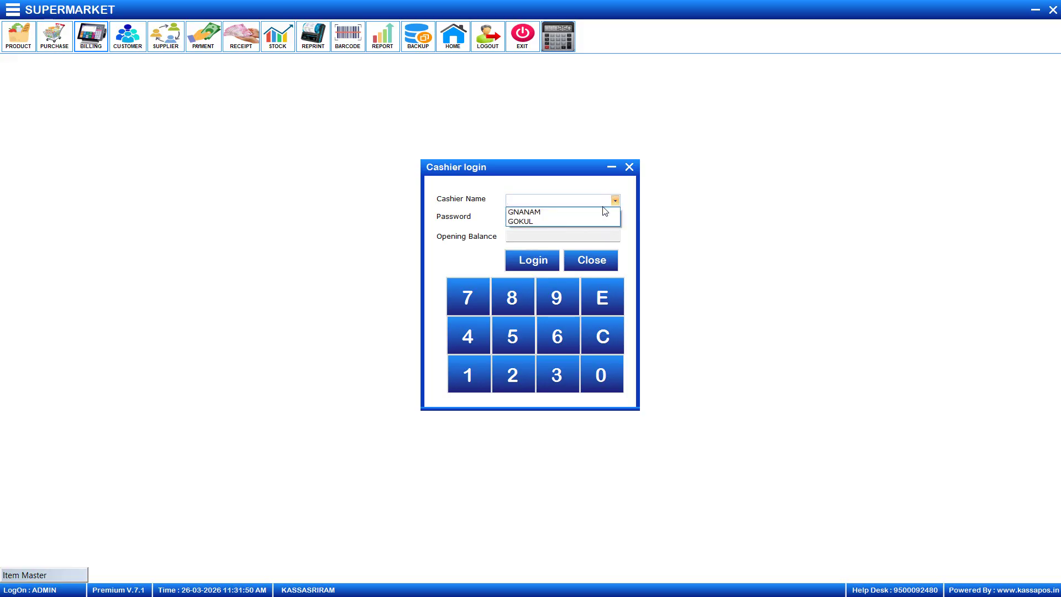
{"action": "left_click", "coordinate": [595, 216]}
{"action": "left_click", "coordinate": [589, 219]}
{"action": "type", "text": "1"}
{"action": "key", "text": "Return"}
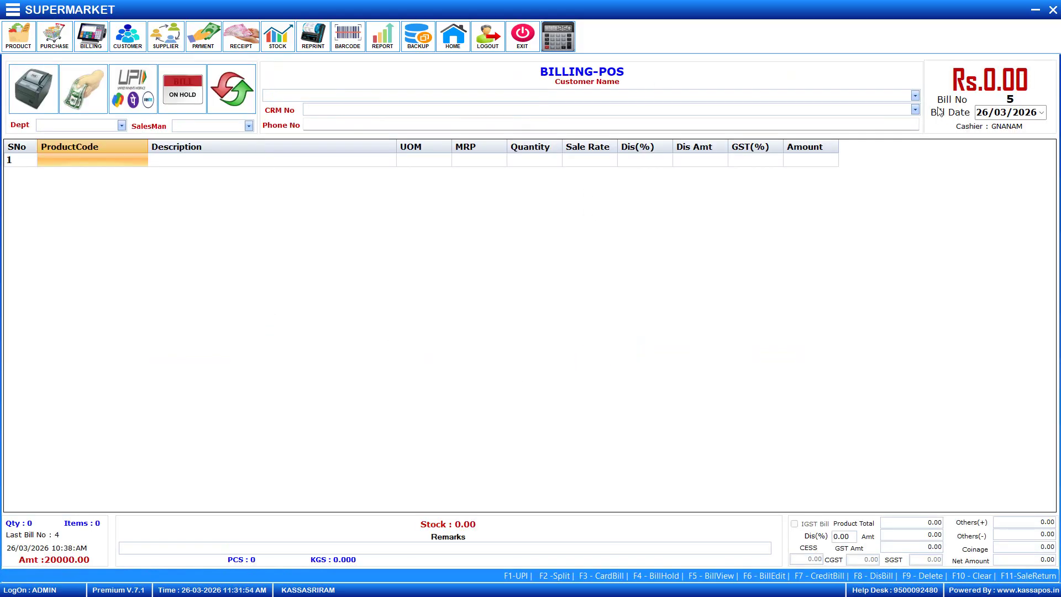
Assign an existing customer to bill 5 so their phone number loads
{"action": "left_click", "coordinate": [915, 95]}
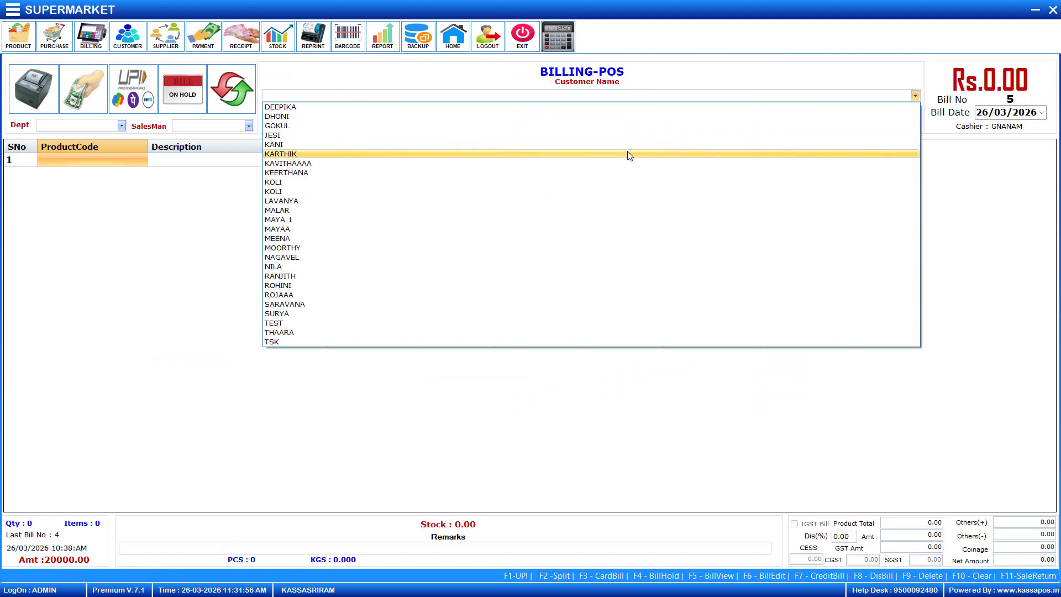
{"action": "left_click", "coordinate": [633, 138]}
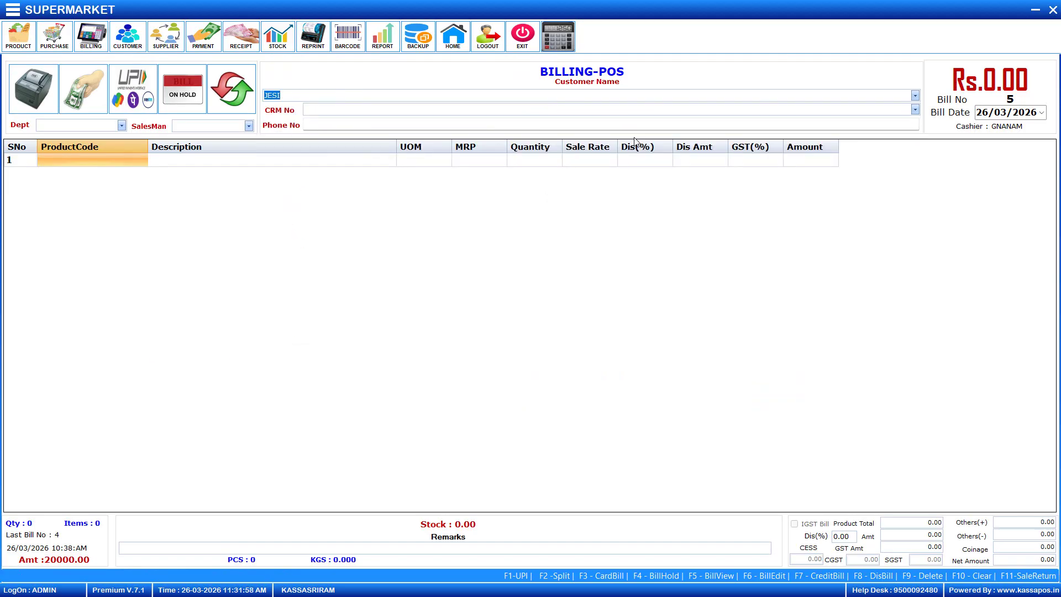
{"action": "key", "text": "Return"}
{"action": "key", "text": "Return"}
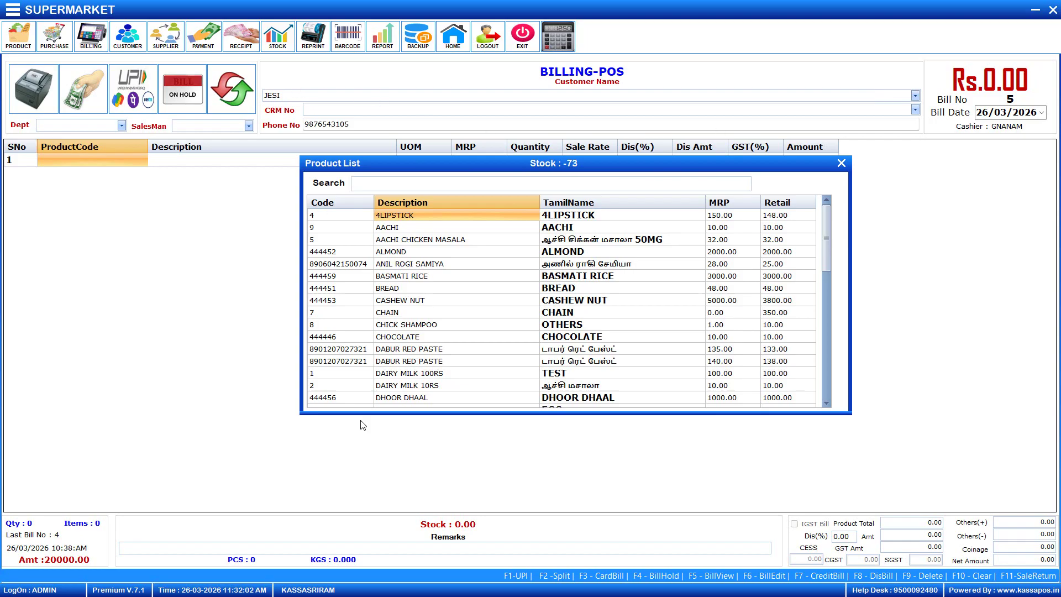
{"action": "type", "text": "8901719117183"}
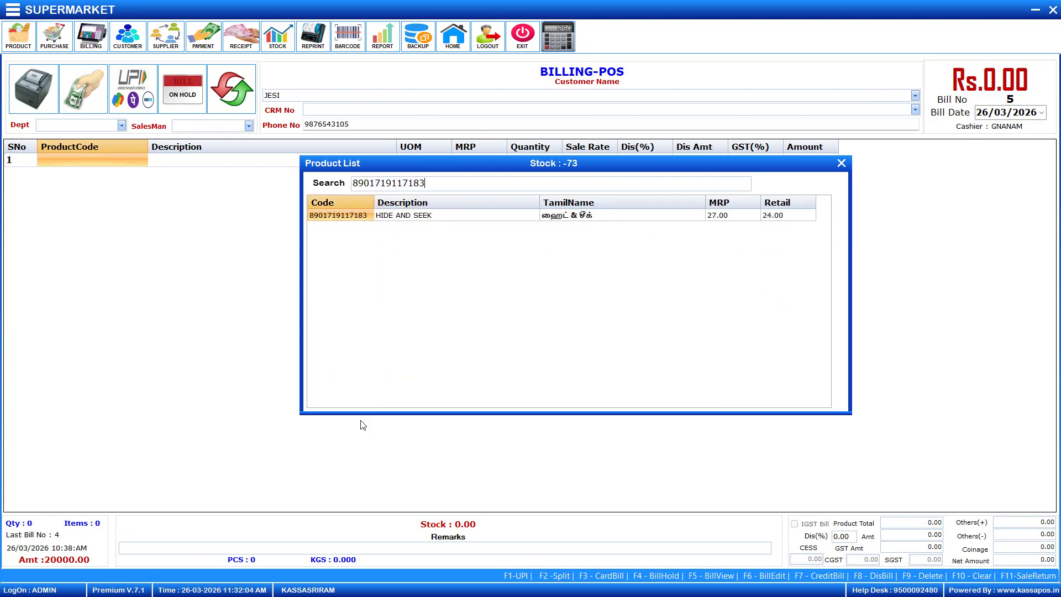
{"action": "key", "text": "Return"}
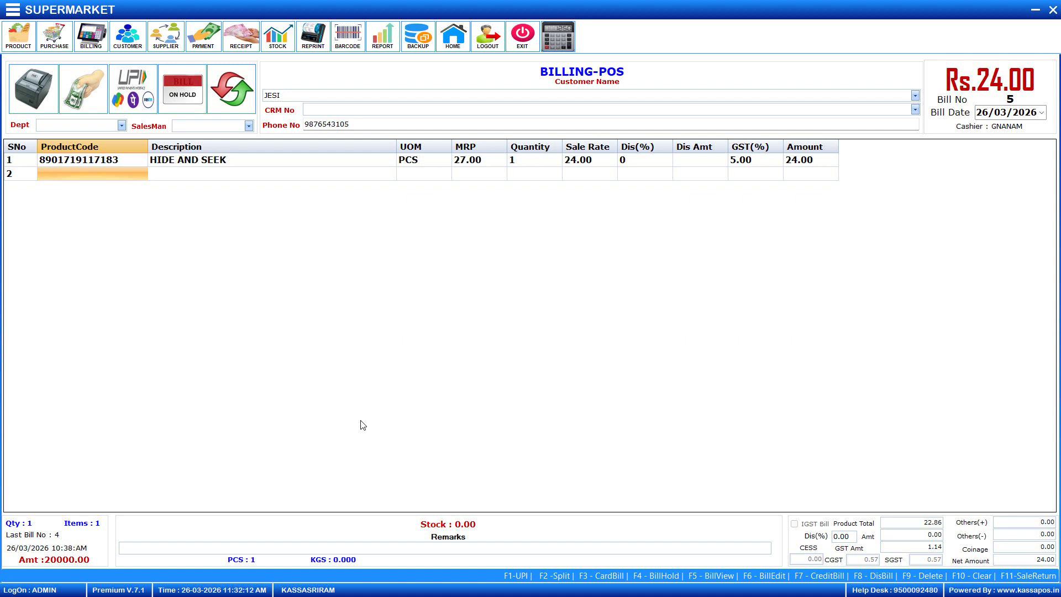
{"action": "type", "text": "9"}
{"action": "key", "text": "Return"}
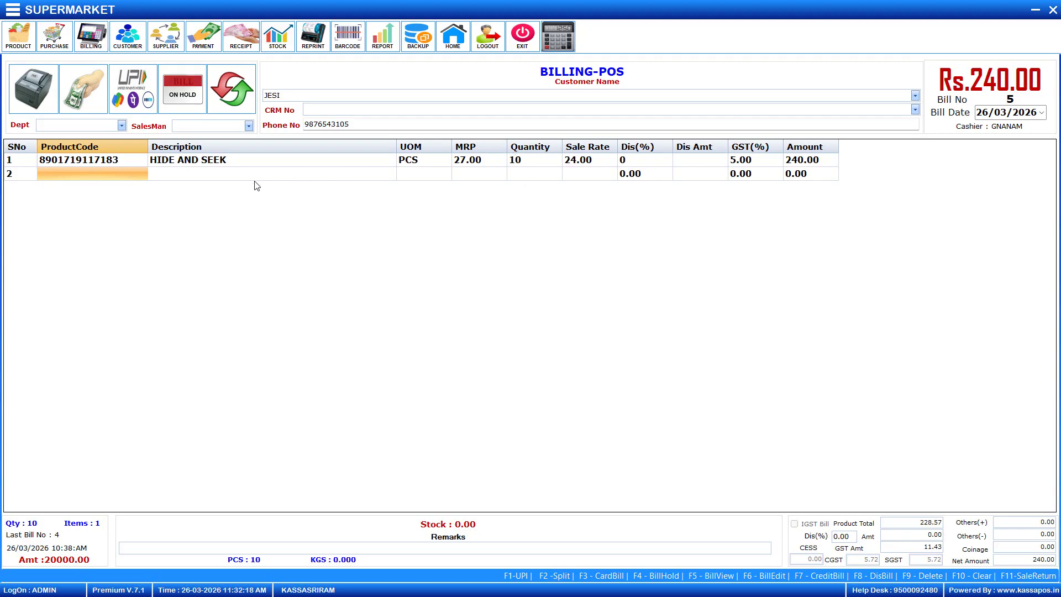
{"action": "left_click", "coordinate": [126, 177]}
{"action": "type", "text": "-2"}
{"action": "key", "text": "Return"}
{"action": "key", "text": "Return"}
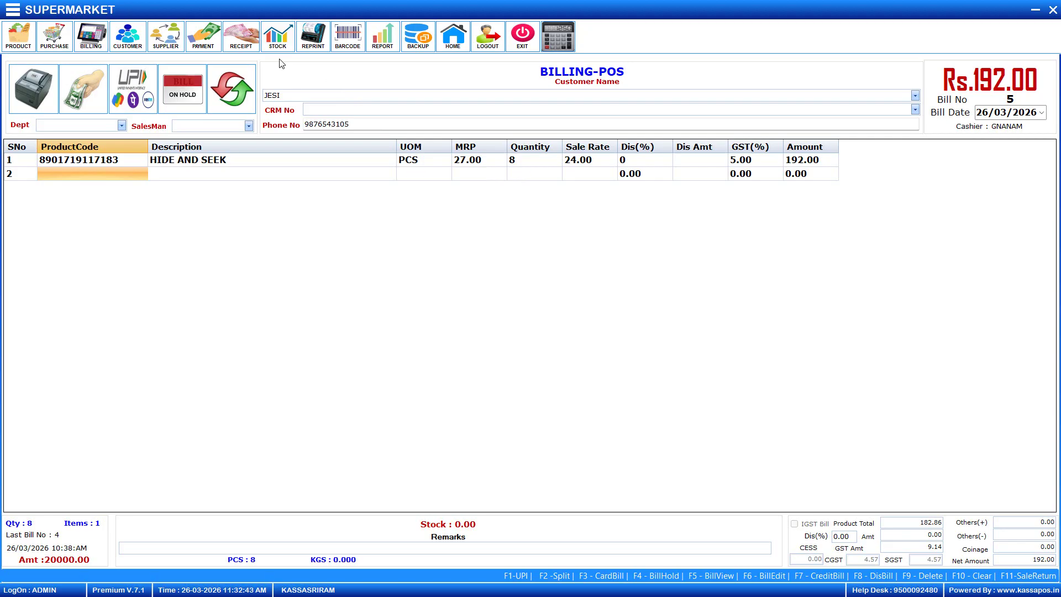
{"action": "left_click", "coordinate": [117, 177]}
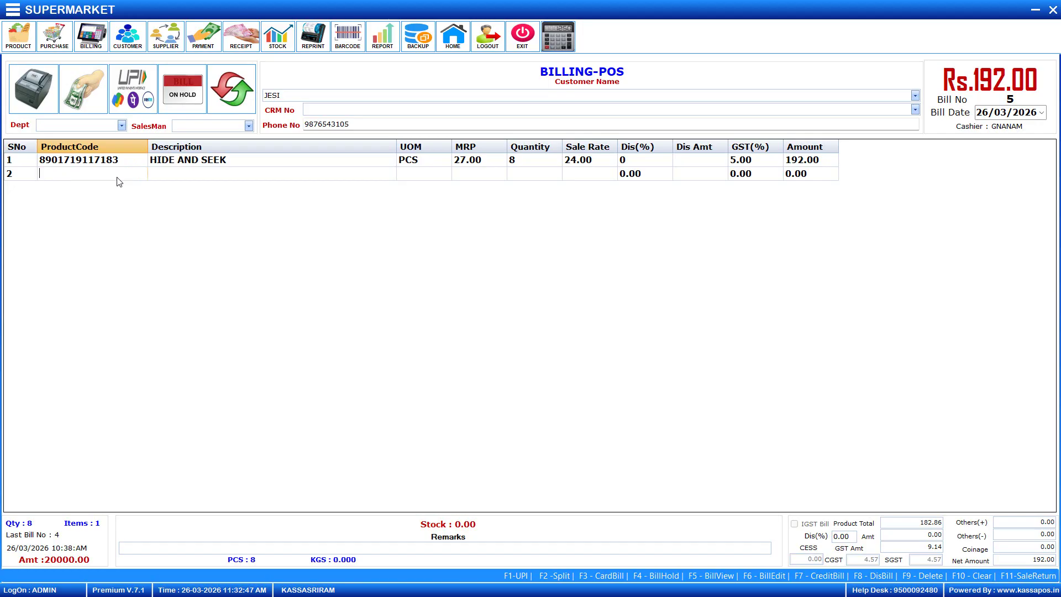
{"action": "type", "text": "8906042150074"}
{"action": "key", "text": "Return"}
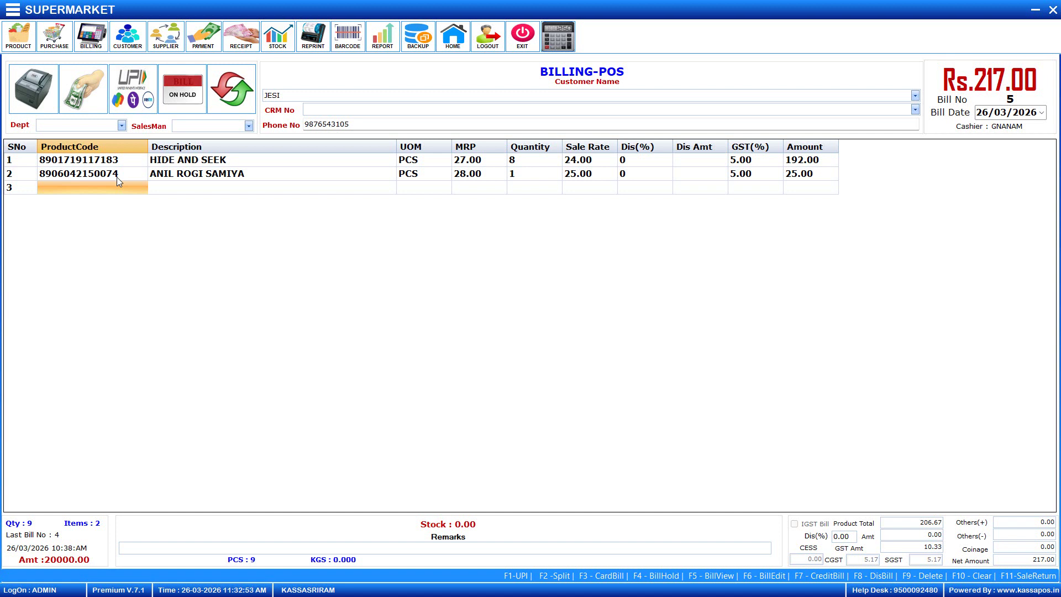
{"action": "type", "text": "8906042150074"}
{"action": "key", "text": "Return"}
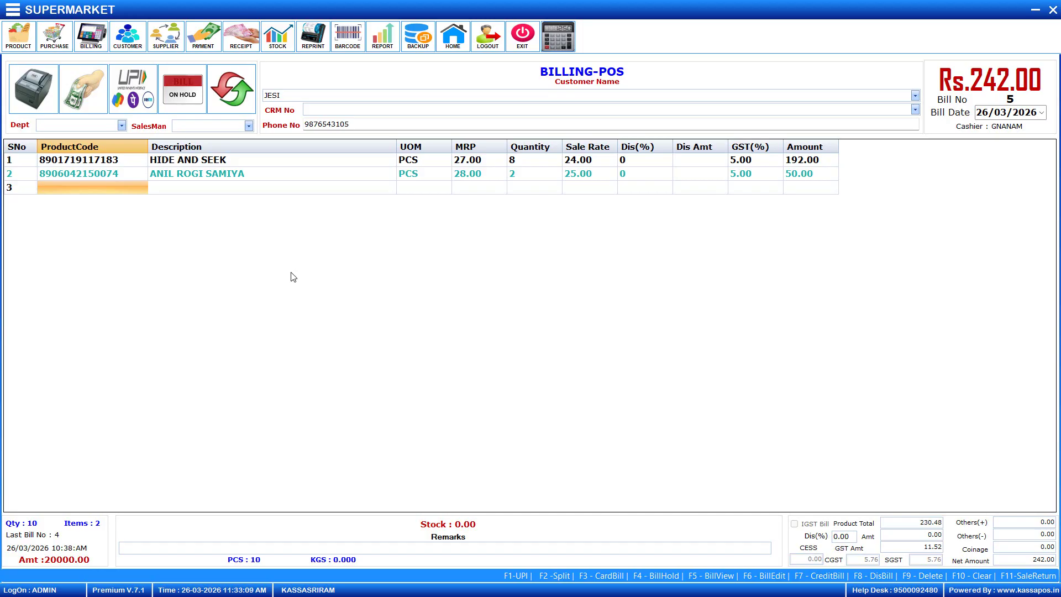
{"action": "left_click", "coordinate": [112, 175]}
{"action": "left_click", "coordinate": [116, 192]}
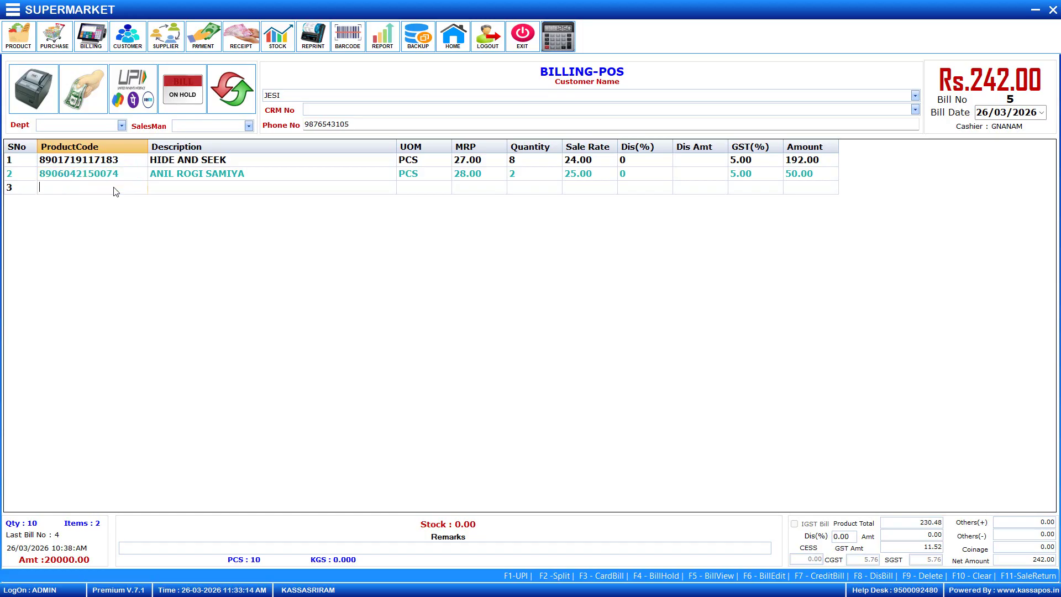
{"action": "type", "text": "8901207027321"}
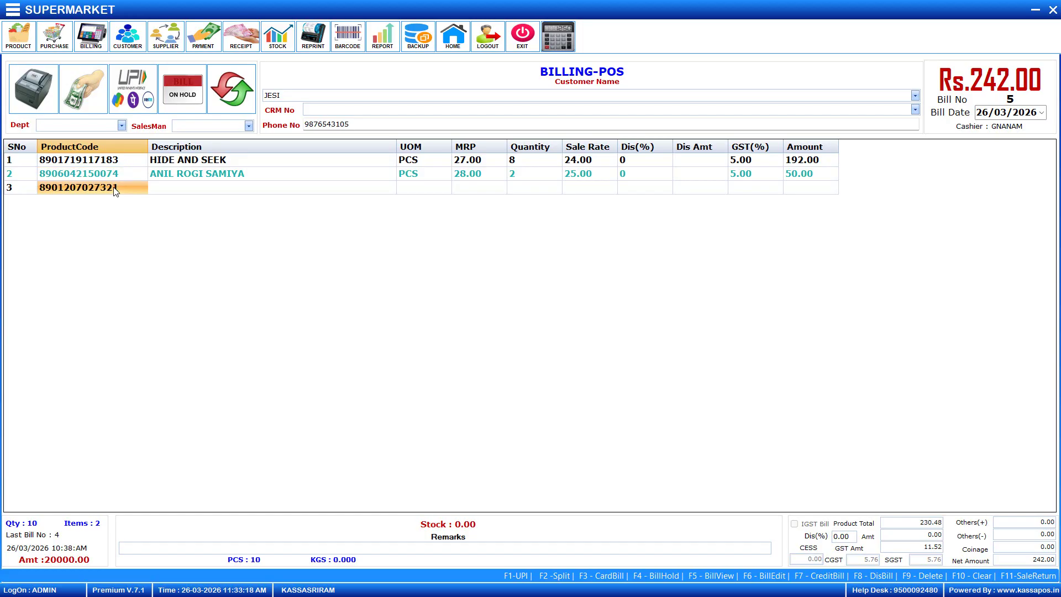
Add DABUR RED PASTE from the MRP 140.00 batch, bringing the total to Rs.380.00
{"action": "key", "text": "Return"}
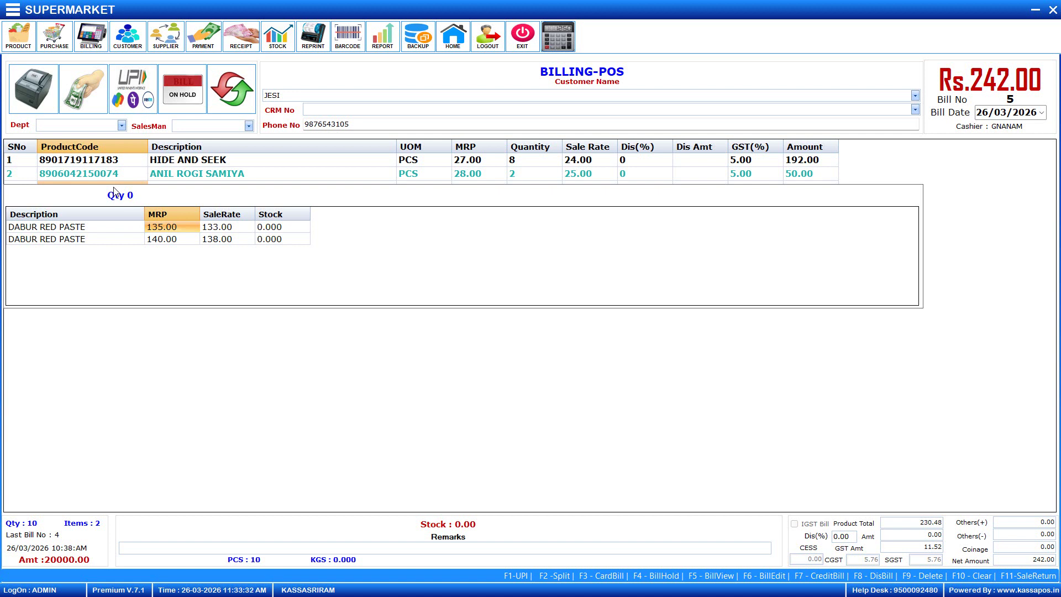
{"action": "key", "text": "Down"}
{"action": "key", "text": "Return"}
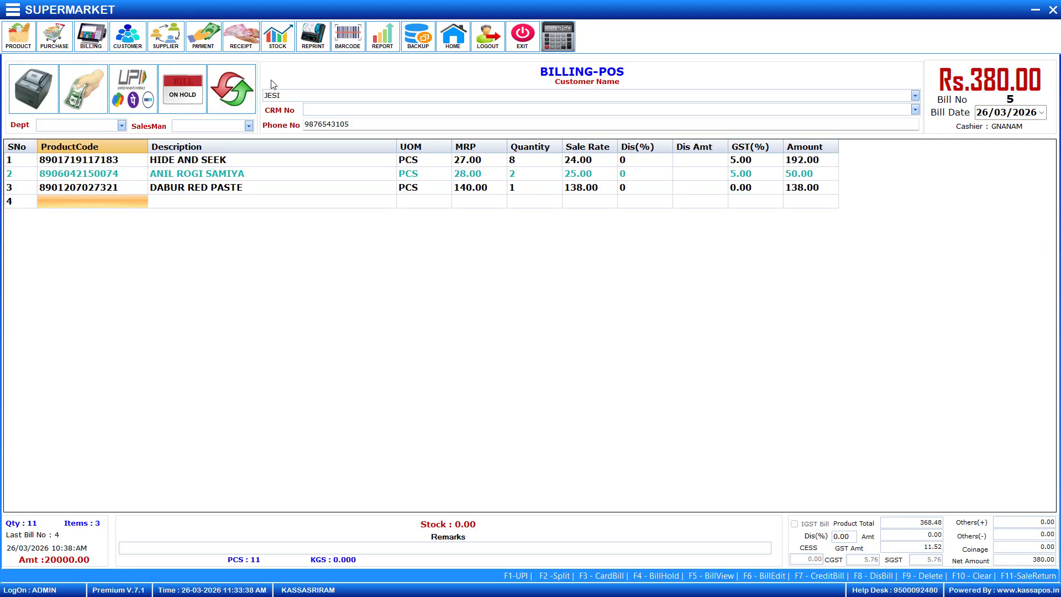
{"action": "key", "text": "Return"}
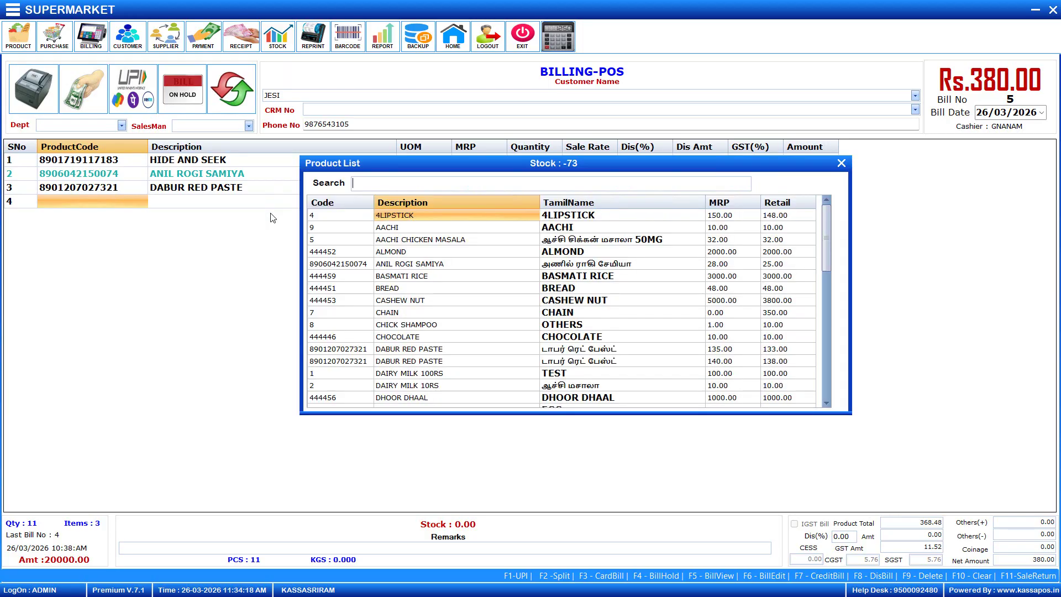
{"action": "key", "text": "Escape"}
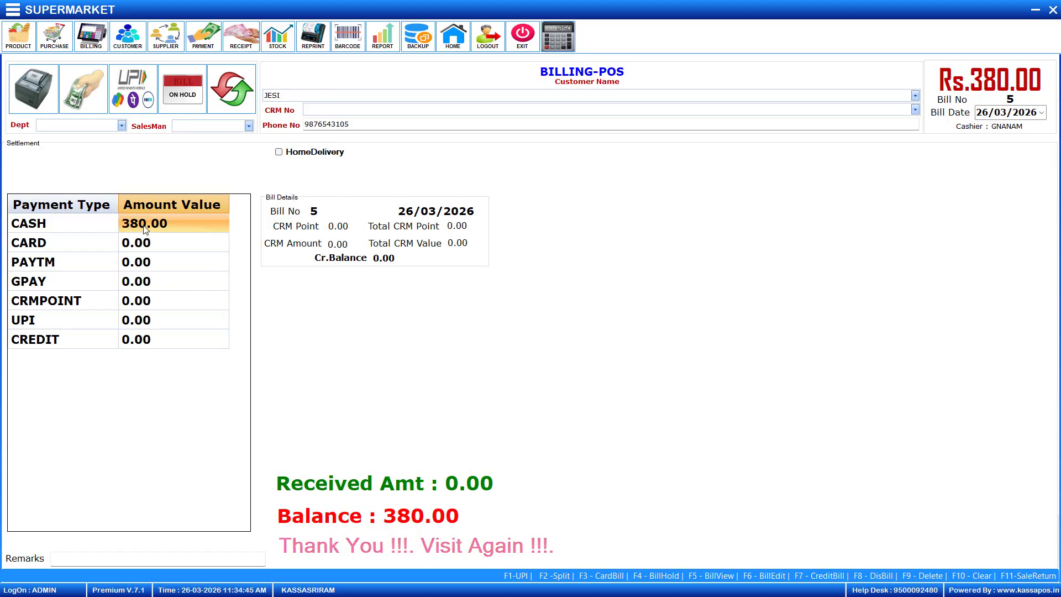
Split the Rs.380.00 payment into 300 cash and 80 by Paytm
{"action": "type", "text": "300"}
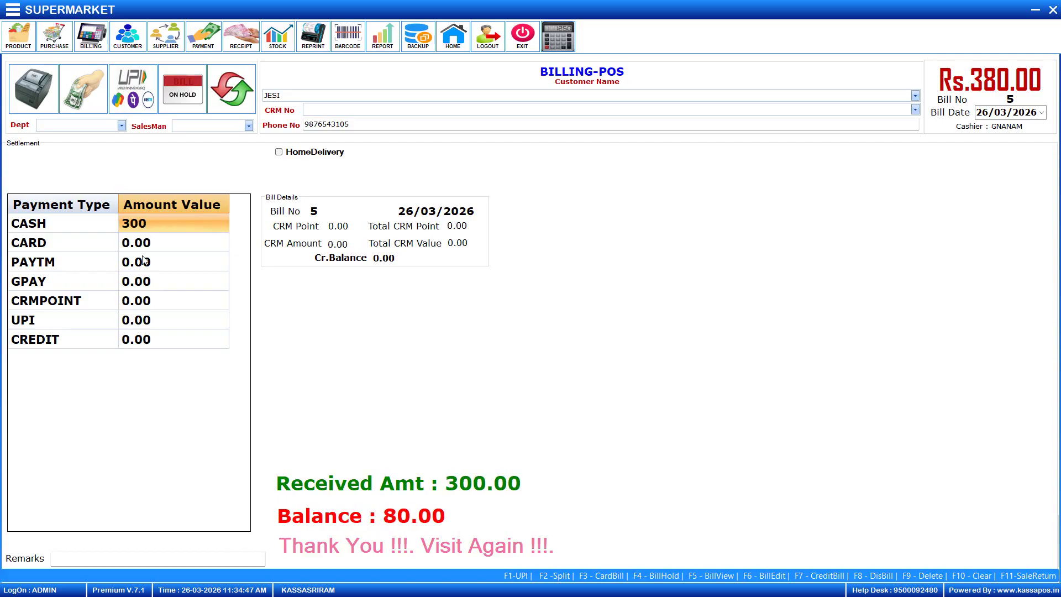
{"action": "left_click", "coordinate": [143, 260]}
{"action": "type", "text": "80"}
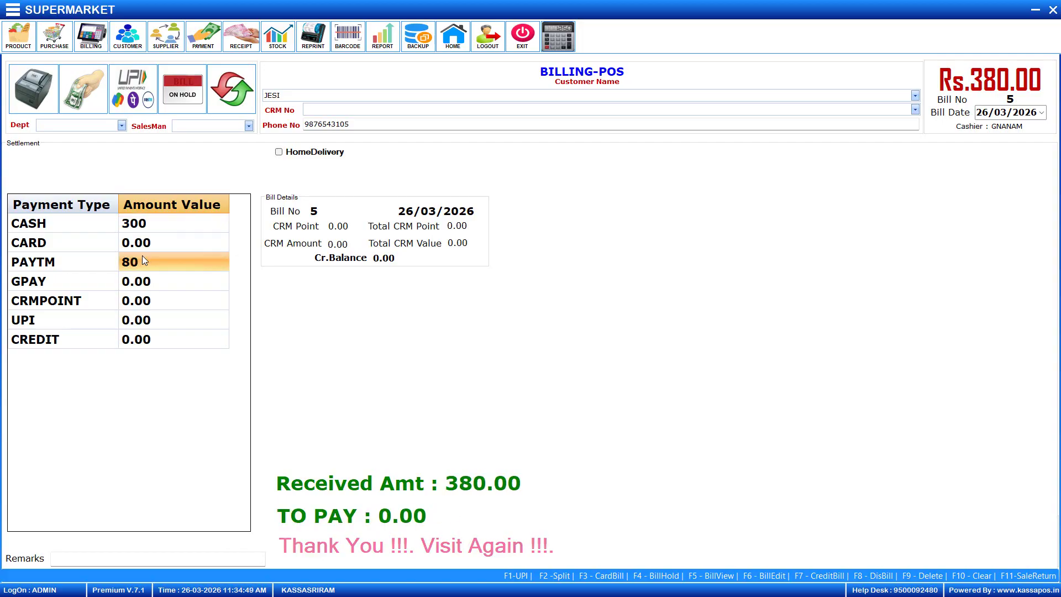
{"action": "key", "text": "Return"}
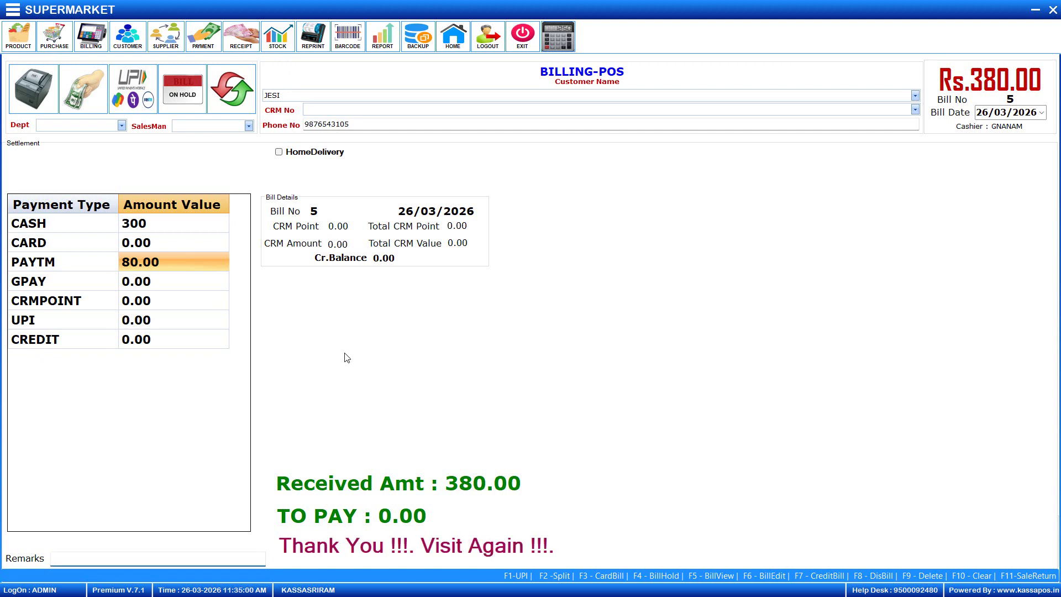
Save the settled bill and choose Yes to print it
{"action": "key", "text": "Return"}
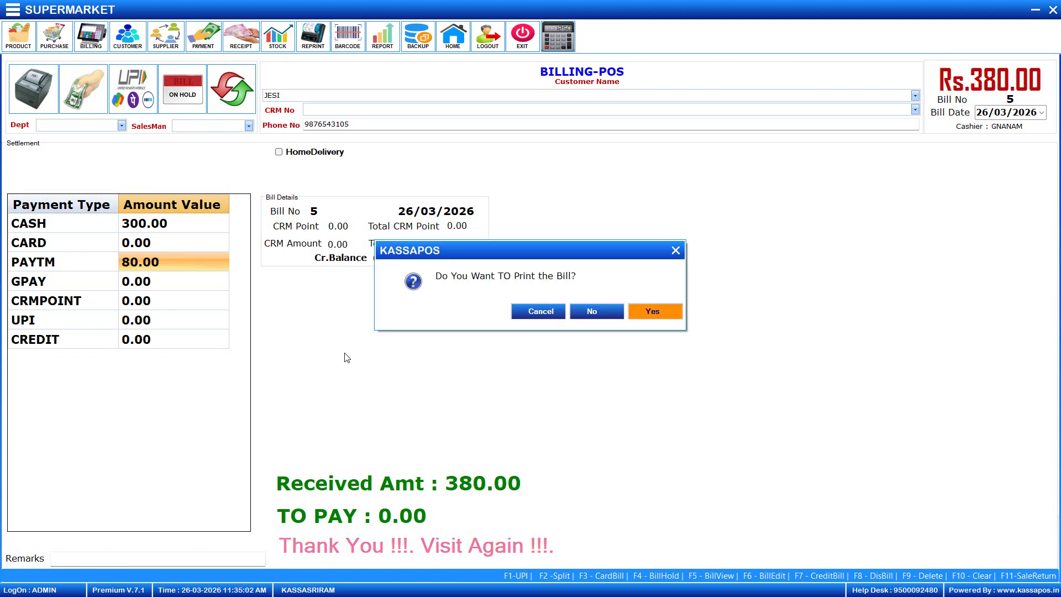
{"action": "key", "text": "Tab"}
{"action": "key", "text": "shift+Tab"}
{"action": "key", "text": "Return"}
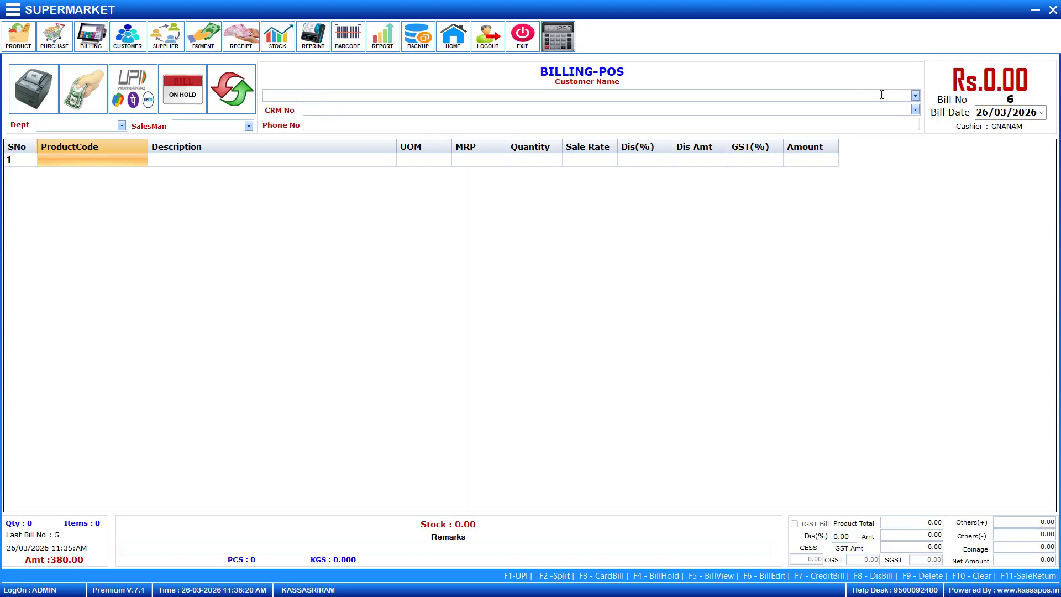
Enter a new customer's name on bill 6 and agree to create the customer
{"action": "left_click", "coordinate": [914, 102]}
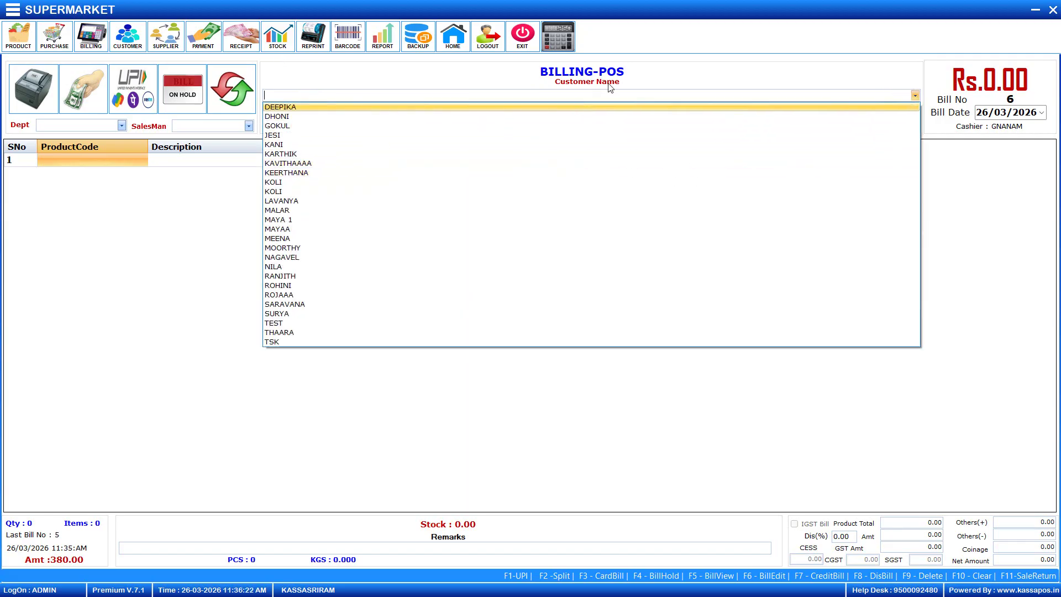
{"action": "type", "text": "N"}
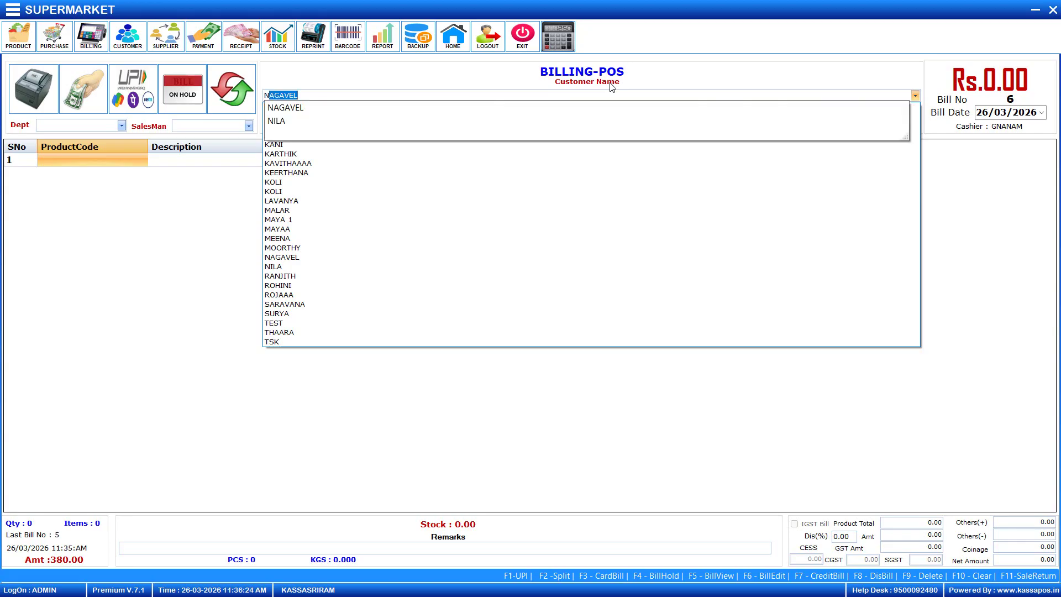
{"action": "type", "text": "ESIKA"}
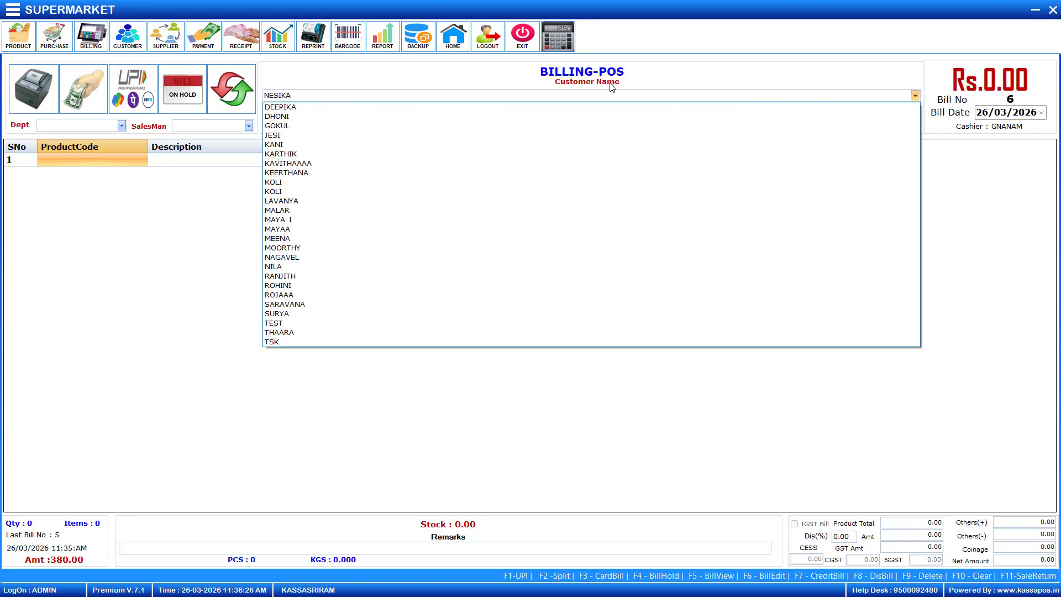
{"action": "key", "text": "Return"}
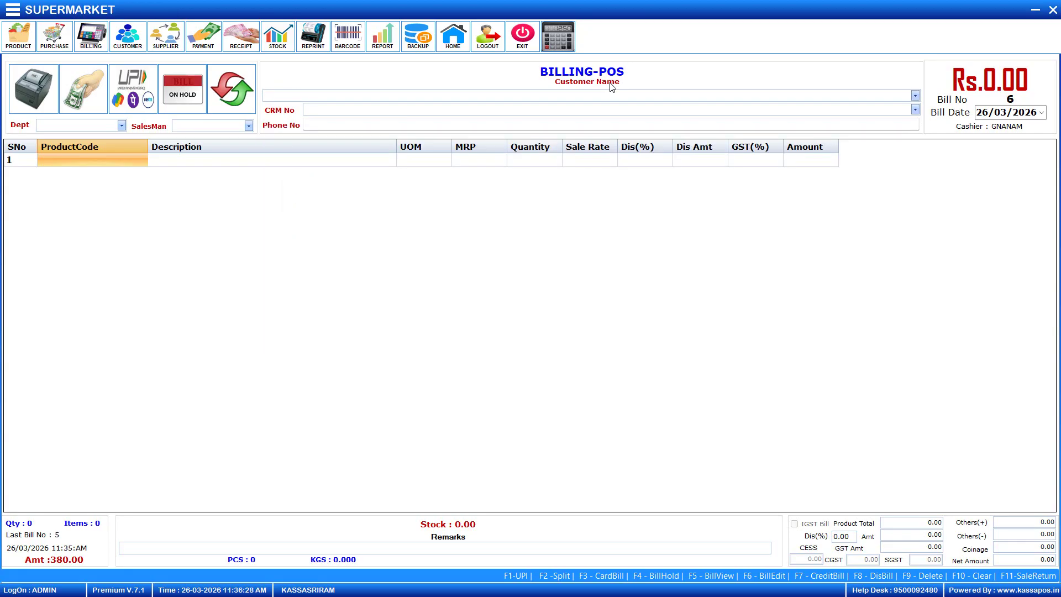
{"action": "key", "text": "Return"}
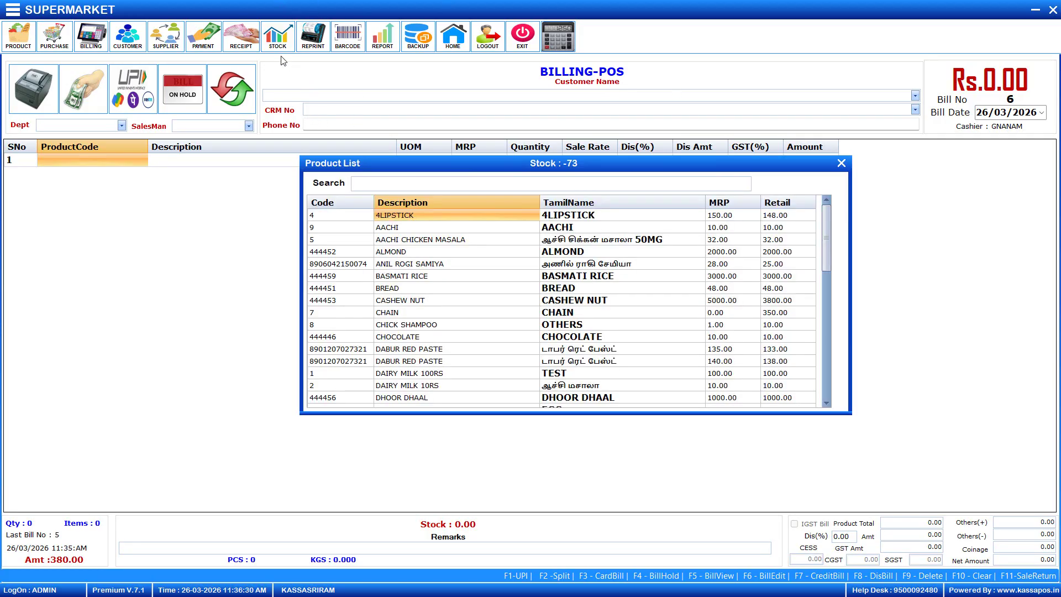
{"action": "key", "text": "Escape"}
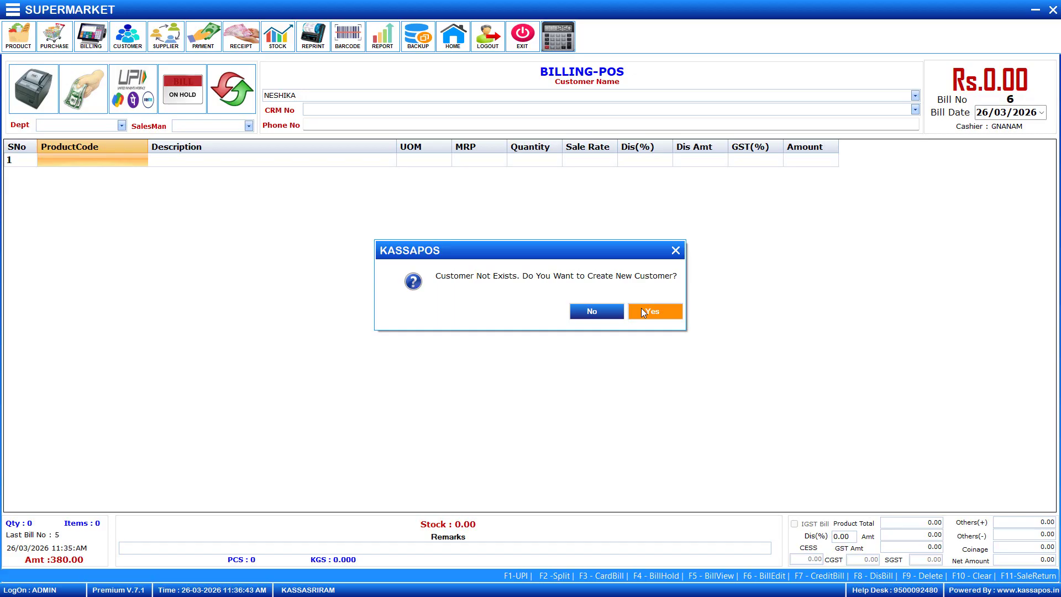
{"action": "left_click", "coordinate": [643, 311]}
Fill in the customer's mobile number, reuse it as CRM number, set CRM type CRMPOINT
{"action": "left_click", "coordinate": [545, 288]}
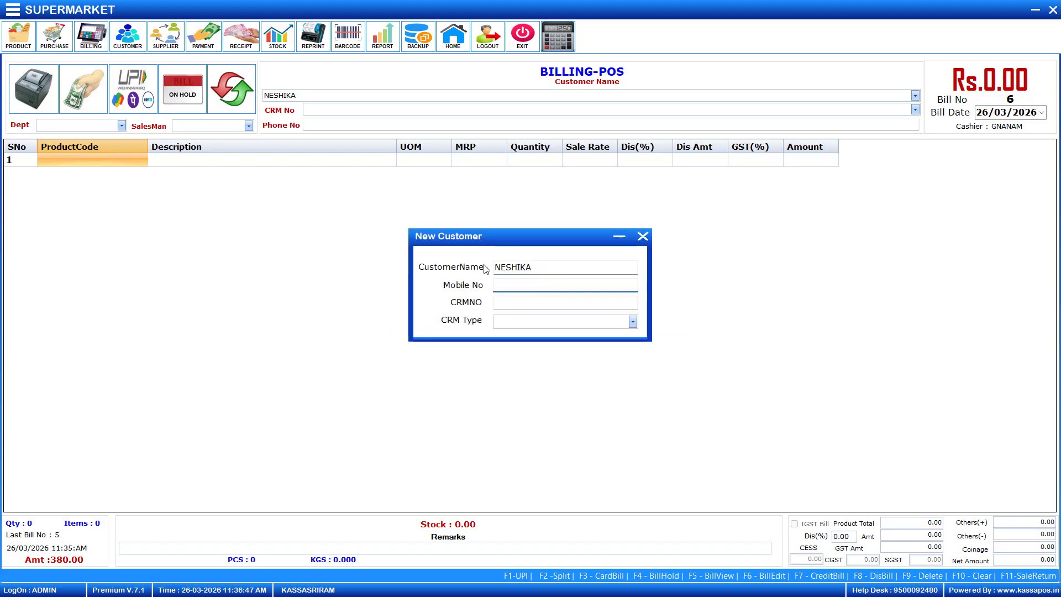
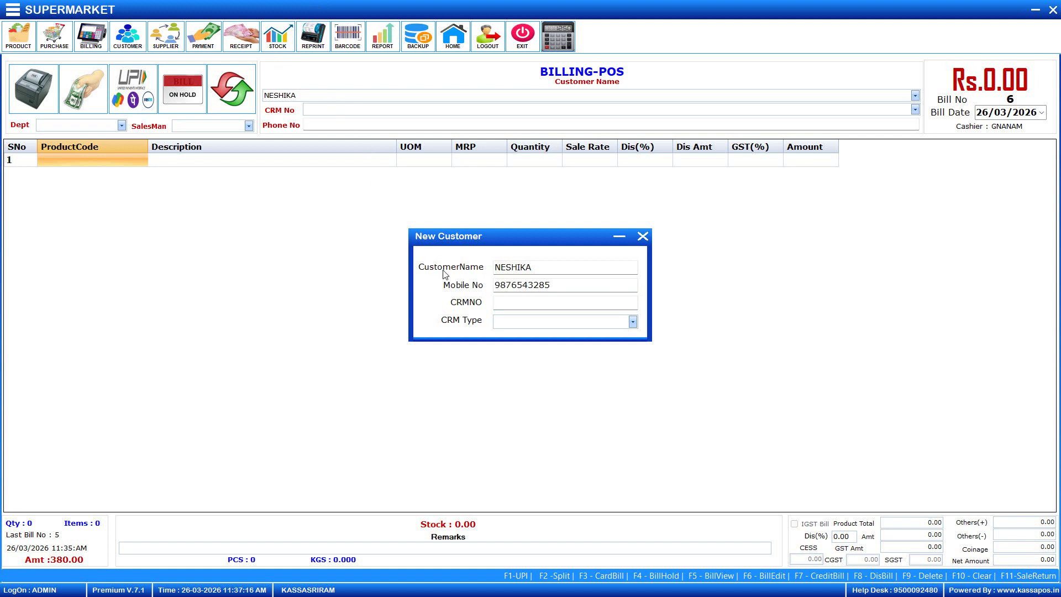
{"action": "left_click", "coordinate": [507, 302]}
{"action": "key", "text": "ctrl+v"}
{"action": "left_click", "coordinate": [632, 321]}
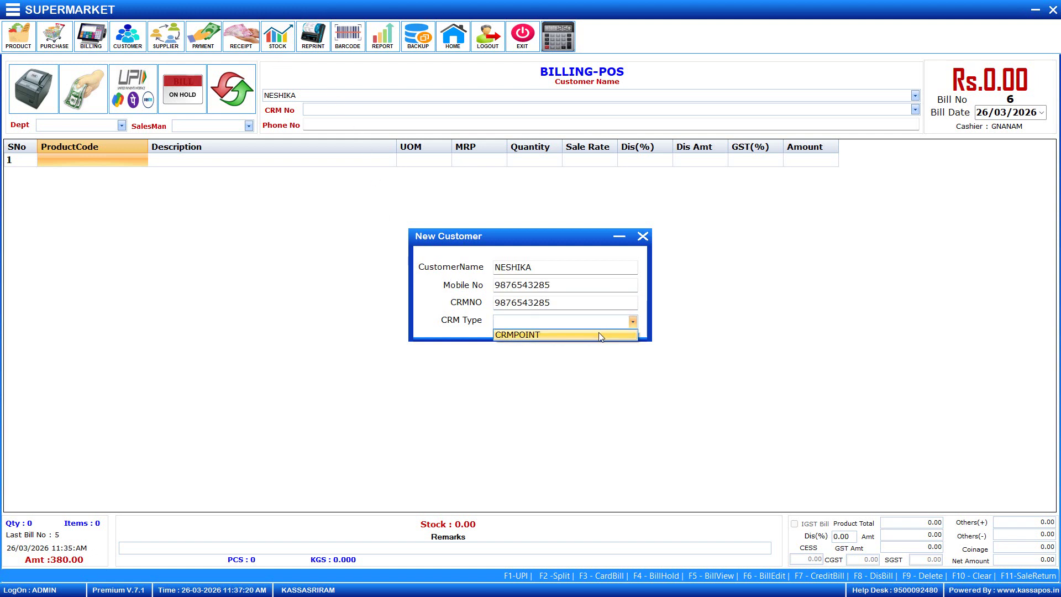
{"action": "left_click", "coordinate": [608, 334]}
{"action": "left_click", "coordinate": [599, 273]}
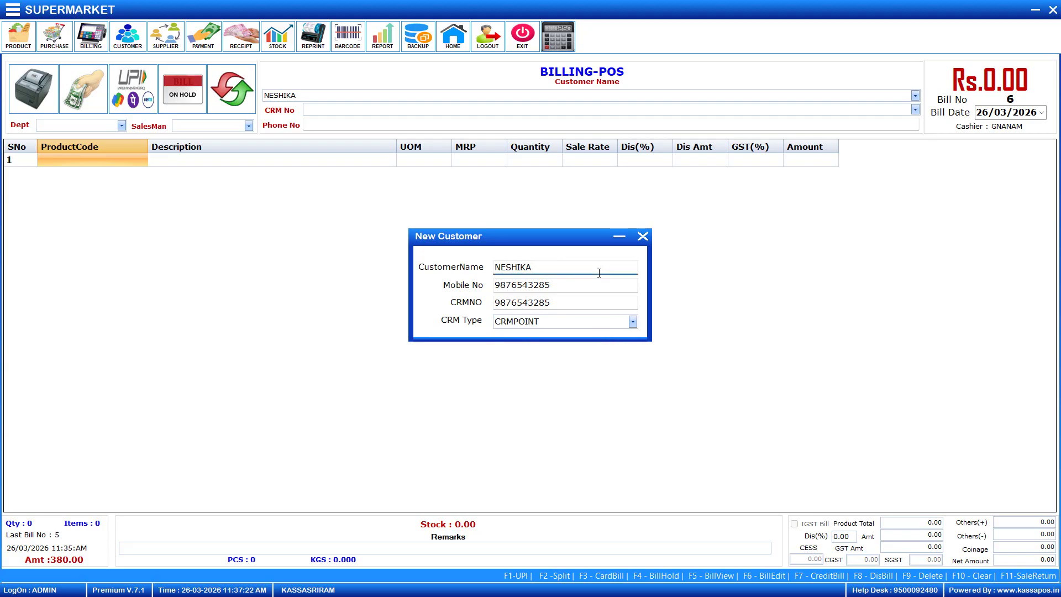
{"action": "key", "text": "Return"}
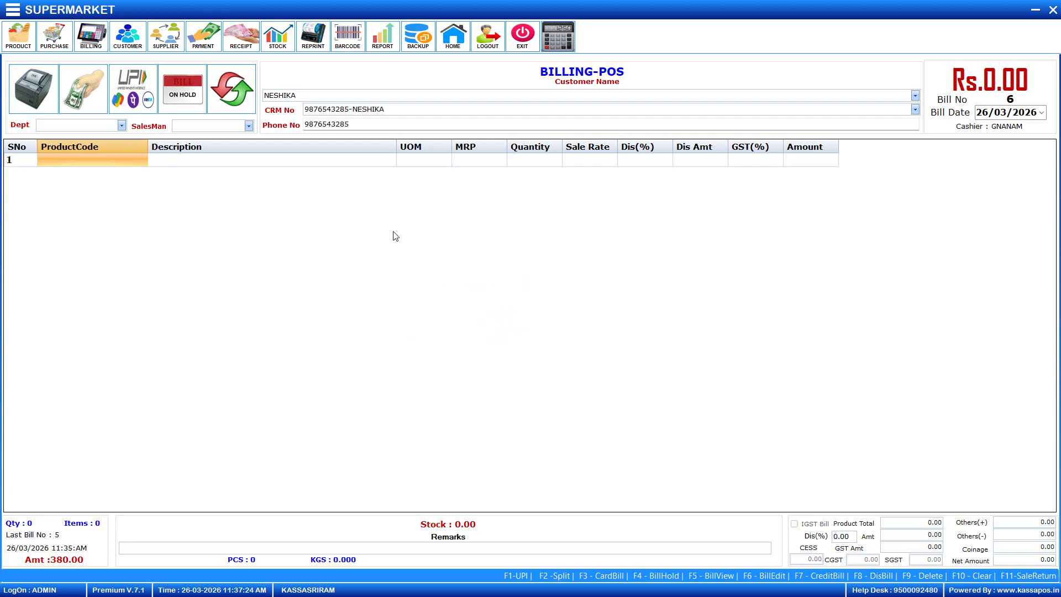
Add DHOOR DHAAL and NABATI to bill 6 from the product list
{"action": "left_click", "coordinate": [138, 161]}
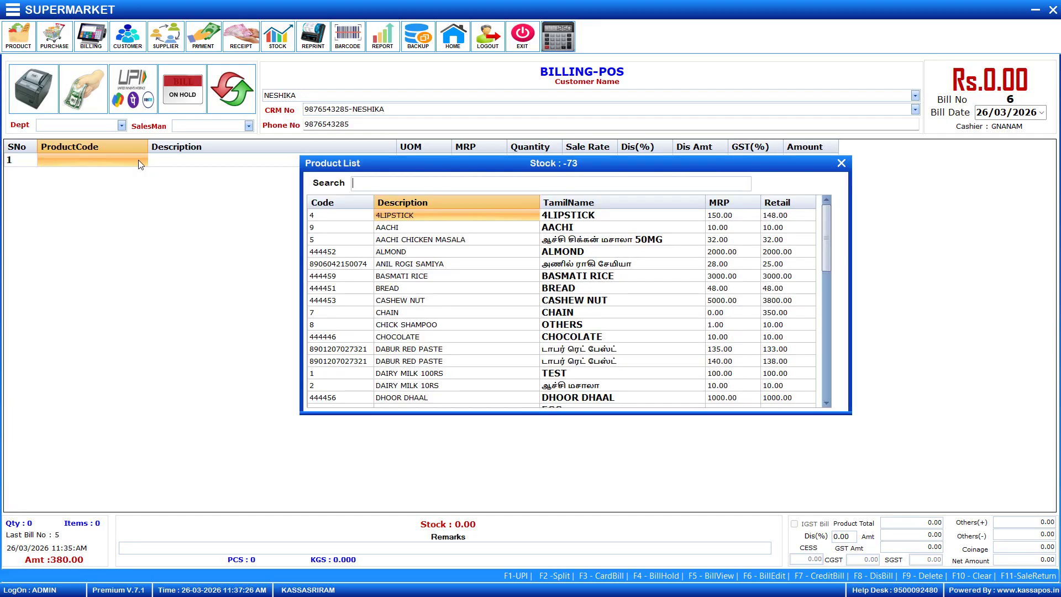
{"action": "double_click", "coordinate": [415, 397]}
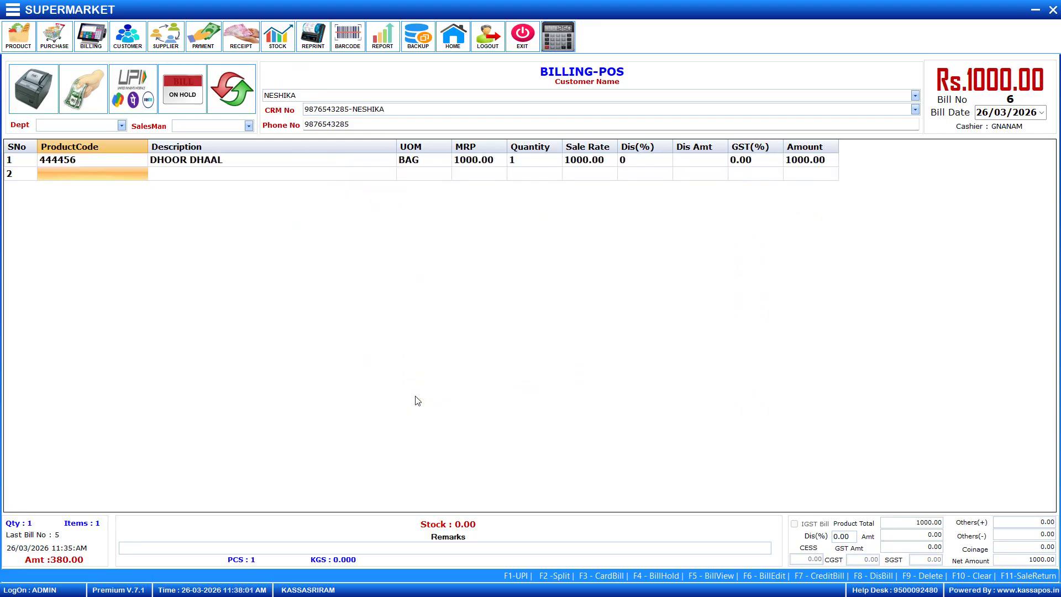
{"action": "key", "text": "Down"}
{"action": "key", "text": "Down"}
{"action": "key", "text": "Down"}
{"action": "key", "text": "Down"}
{"action": "key", "text": "Down"}
{"action": "key", "text": "Down"}
{"action": "key", "text": "Down"}
{"action": "key", "text": "Down"}
{"action": "key", "text": "Down"}
{"action": "key", "text": "Down"}
{"action": "key", "text": "Down"}
{"action": "key", "text": "Down"}
{"action": "key", "text": "Down"}
{"action": "key", "text": "Down"}
{"action": "key", "text": "Down"}
{"action": "key", "text": "Down"}
{"action": "key", "text": "Down"}
{"action": "key", "text": "Down"}
{"action": "key", "text": "Down"}
{"action": "key", "text": "Down"}
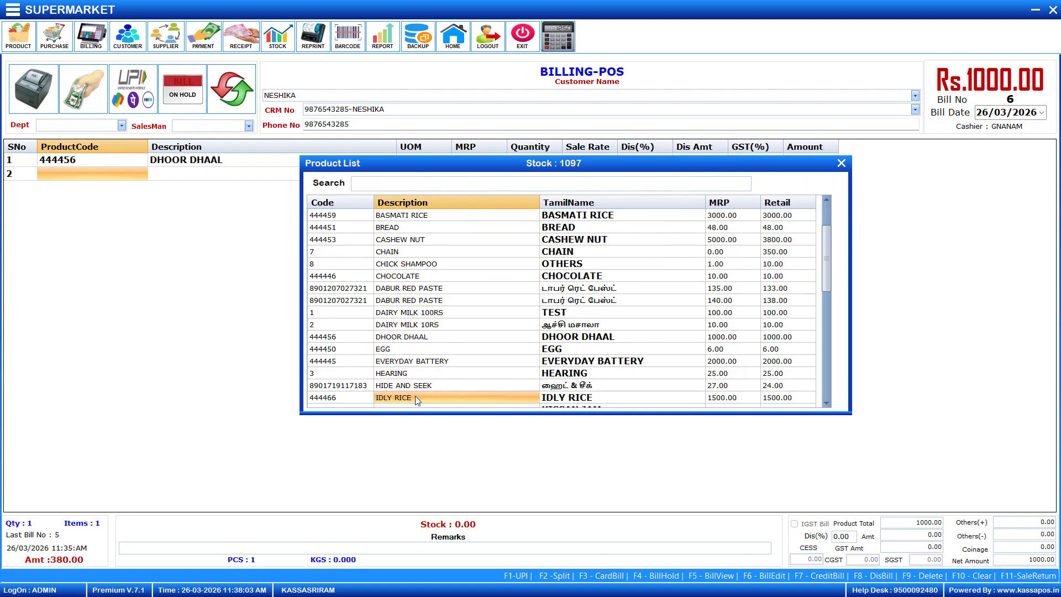
{"action": "key", "text": "Return"}
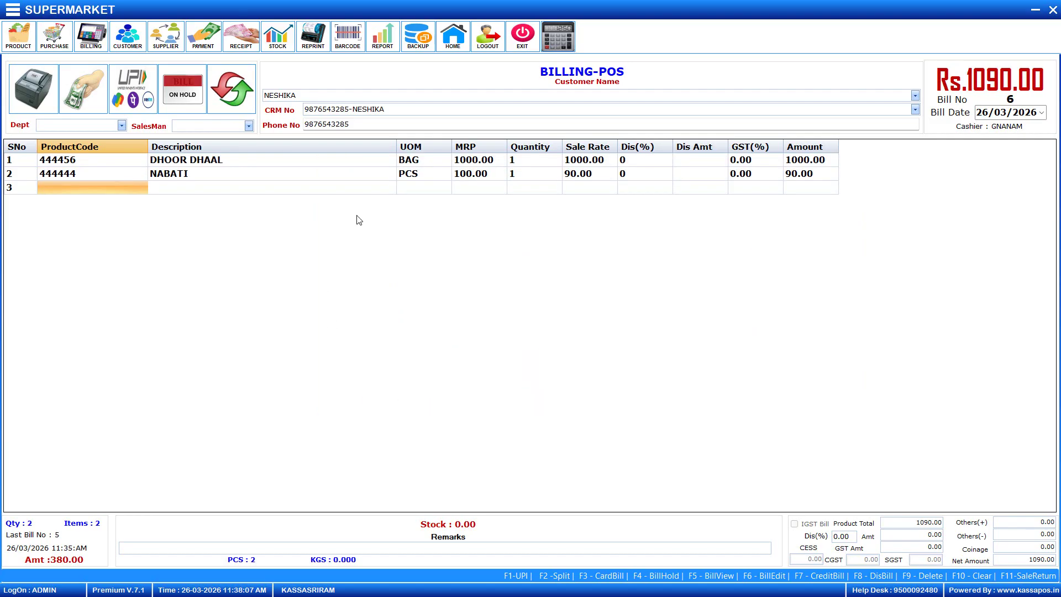
Set NABATI's quantity to 3 for a Rs.1270.00 total and finish the sale
{"action": "left_click", "coordinate": [528, 186]}
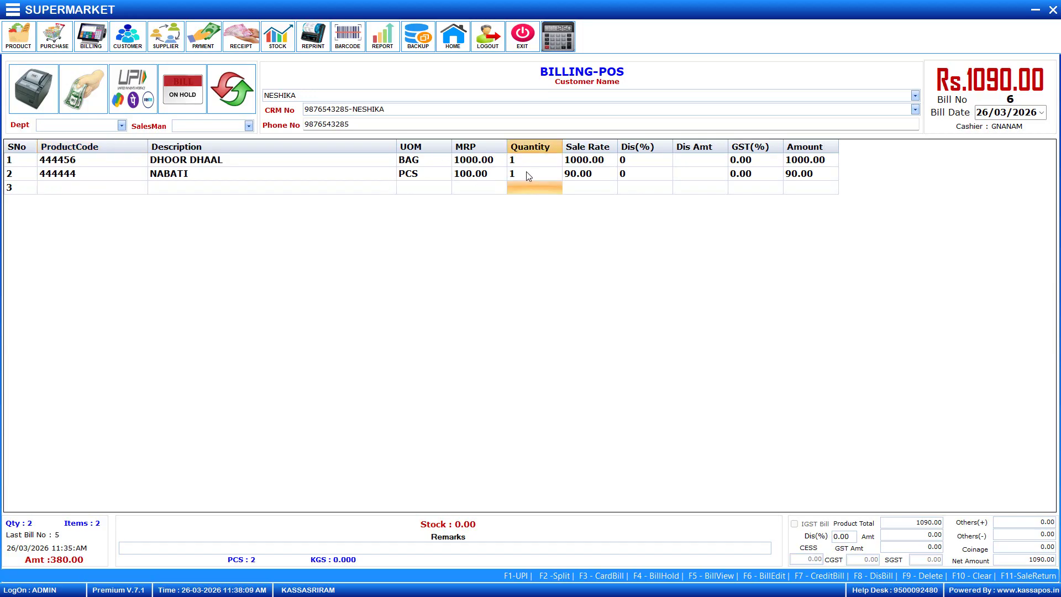
{"action": "left_click", "coordinate": [528, 175]}
{"action": "key", "text": "Return"}
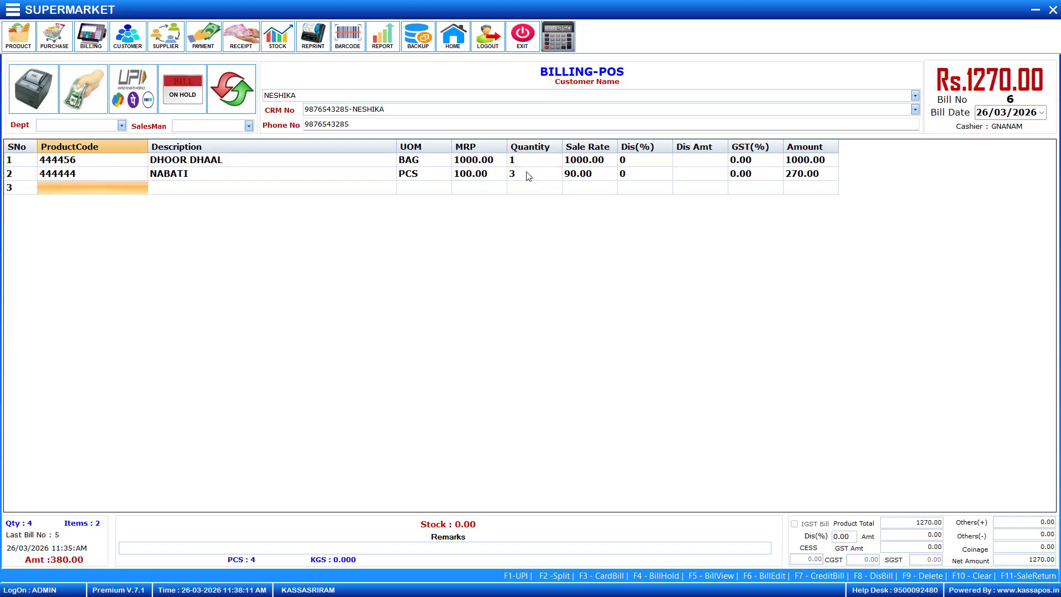
{"action": "key", "text": "Return"}
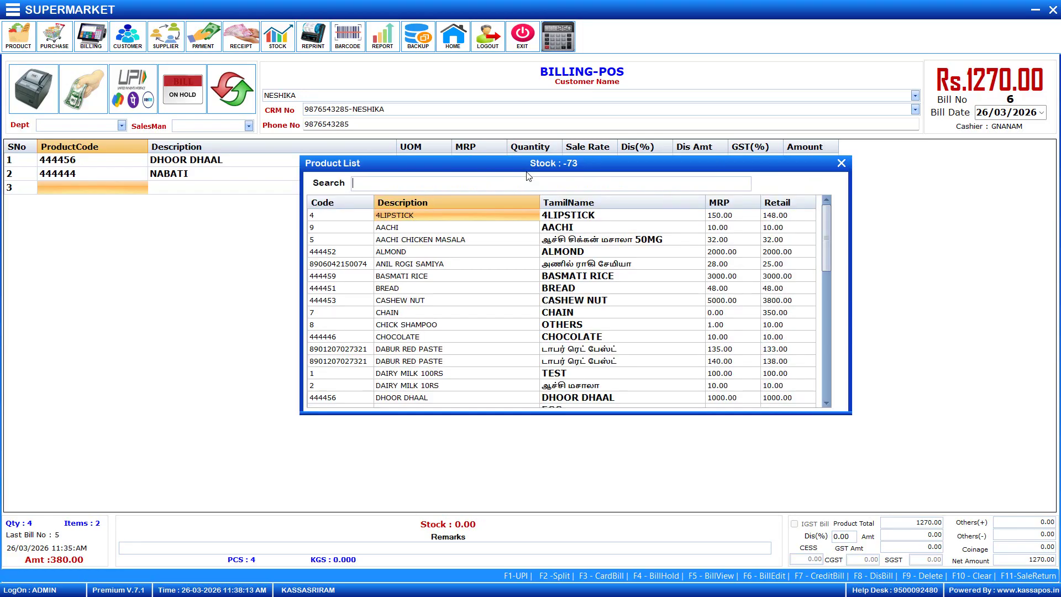
{"action": "key", "text": "Escape"}
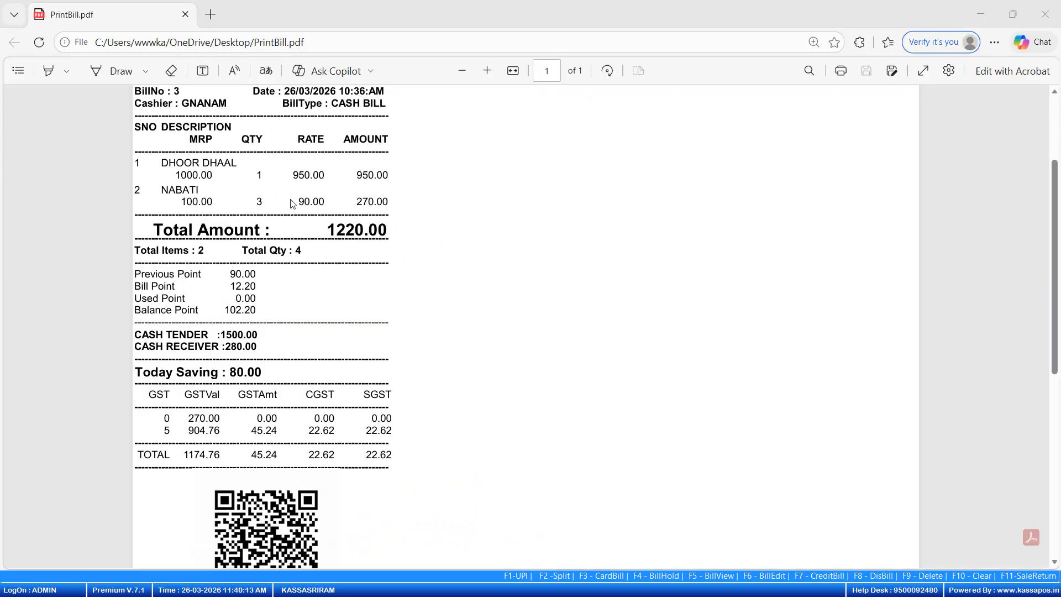
Scroll through PrintBill.pdf to read the items, 1220.00 total, 80.00 saving and GST breakdown
{"action": "scroll", "coordinate": [293, 205], "scroll_direction": "up", "scroll_amount": 3}
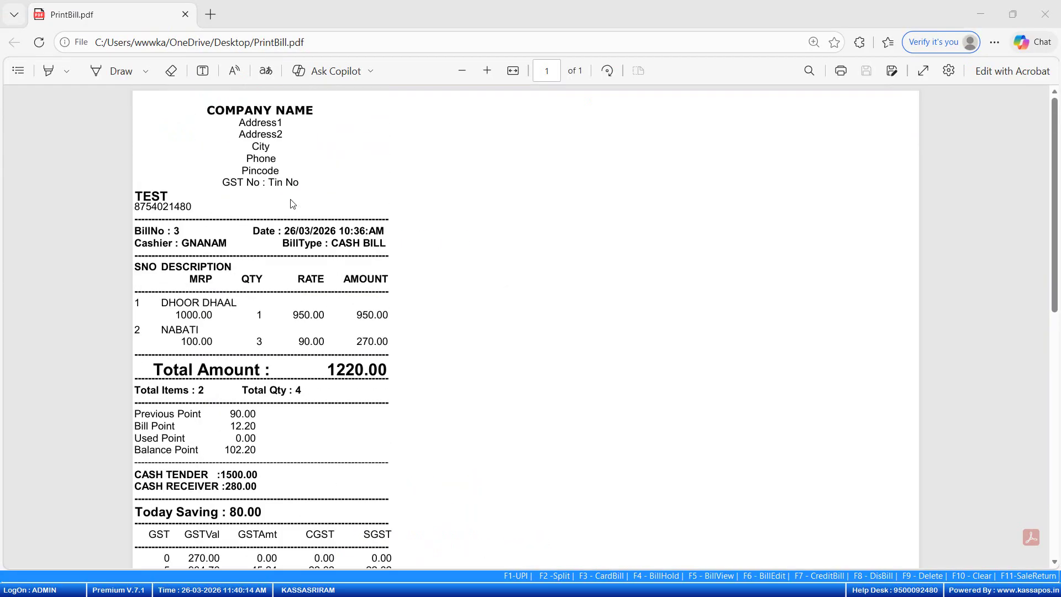
{"action": "scroll", "coordinate": [293, 205], "scroll_direction": "down", "scroll_amount": 4}
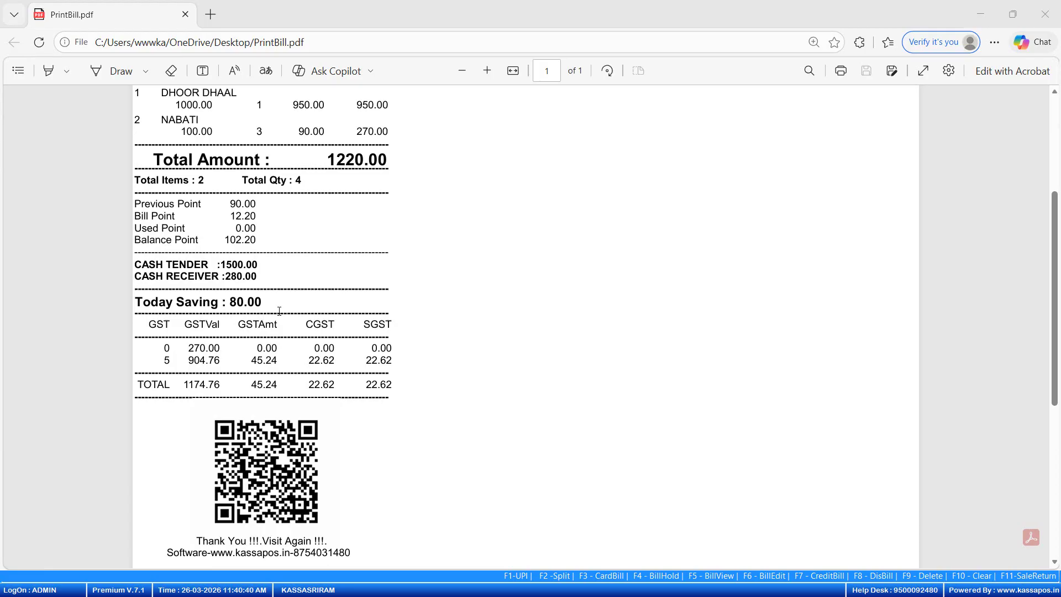
{"action": "scroll", "coordinate": [279, 320], "scroll_direction": "down", "scroll_amount": 3}
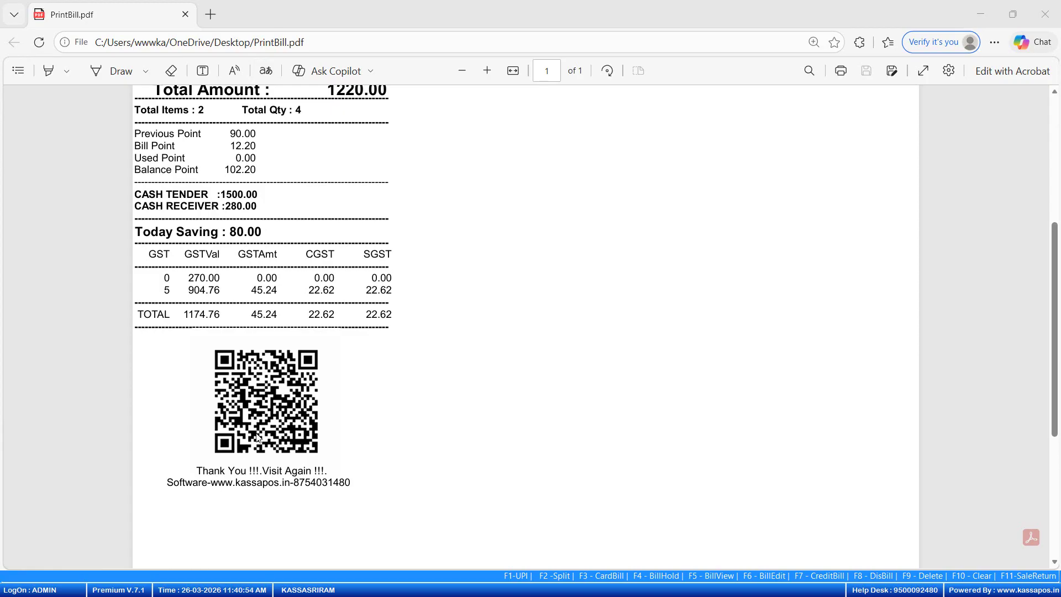
{"action": "scroll", "coordinate": [258, 437], "scroll_direction": "up", "scroll_amount": 1}
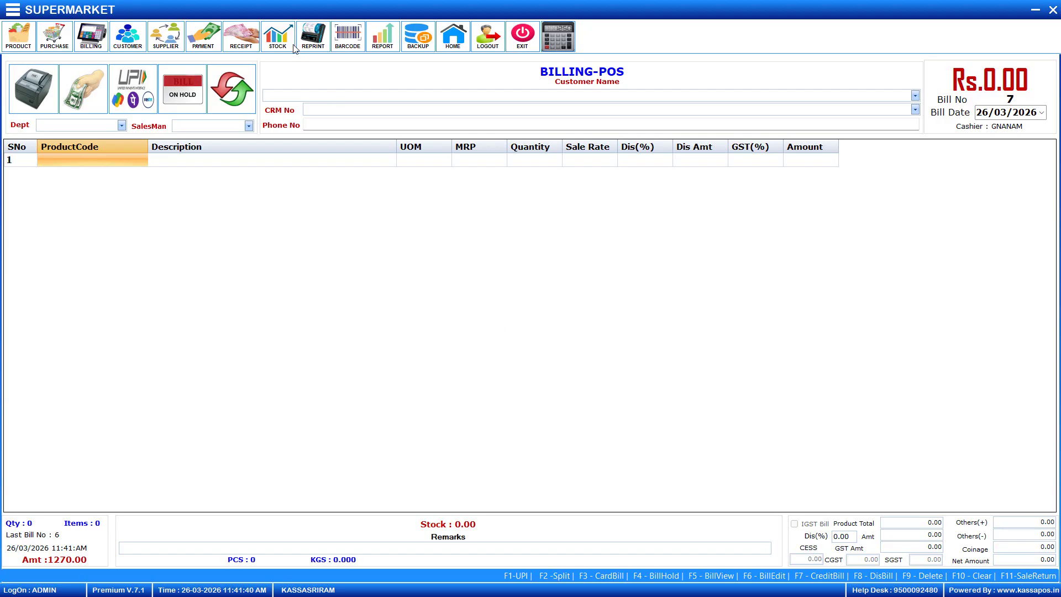
Choose the saved customer and add BASMATI RICE as the first bill line
{"action": "left_click", "coordinate": [915, 95]}
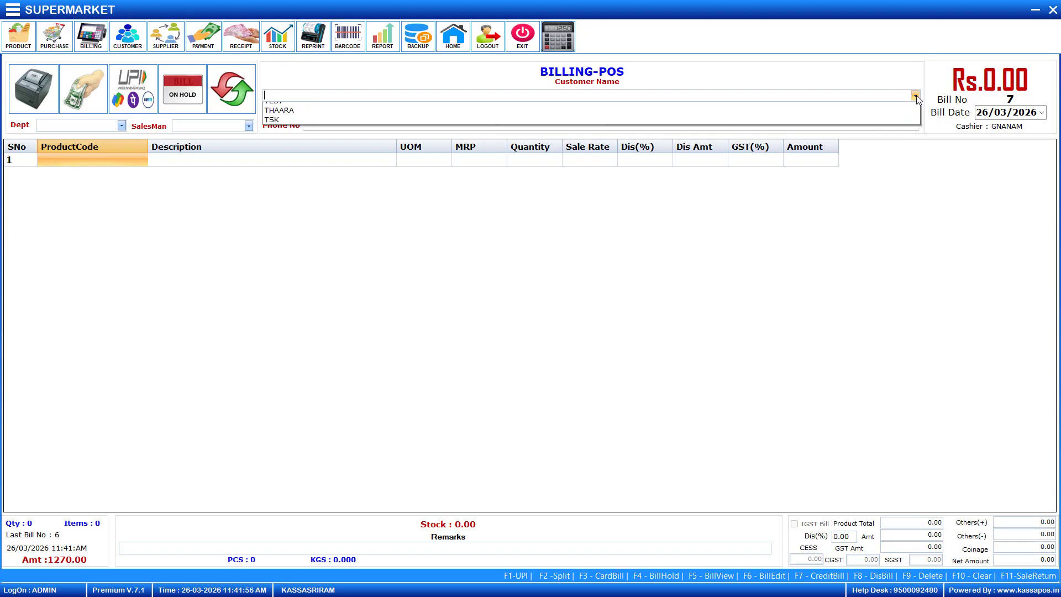
{"action": "left_click", "coordinate": [494, 178]}
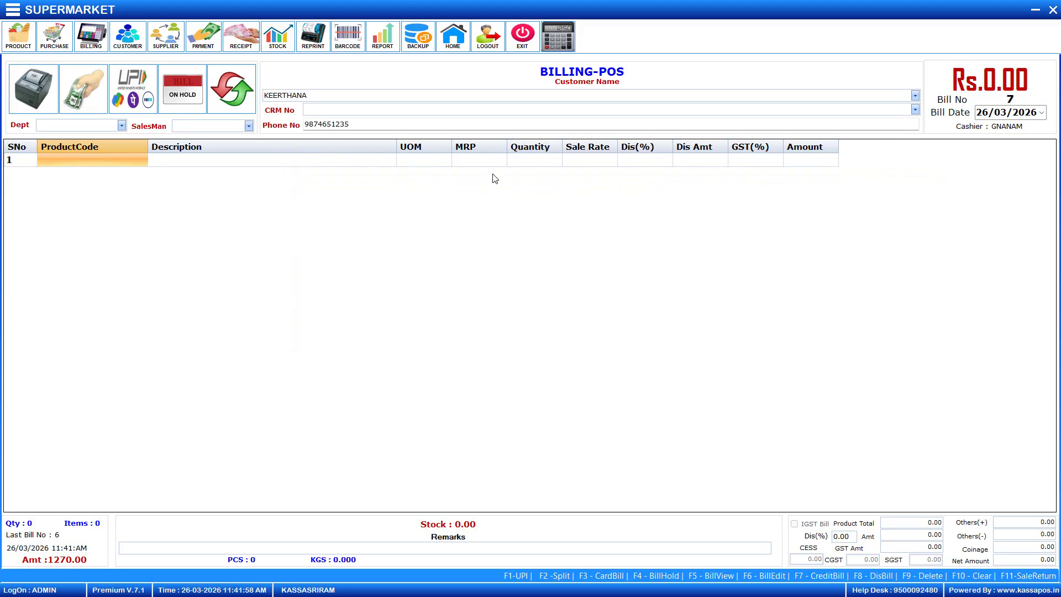
{"action": "key", "text": "Return"}
{"action": "key", "text": "Down"}
{"action": "key", "text": "Down"}
{"action": "key", "text": "Down"}
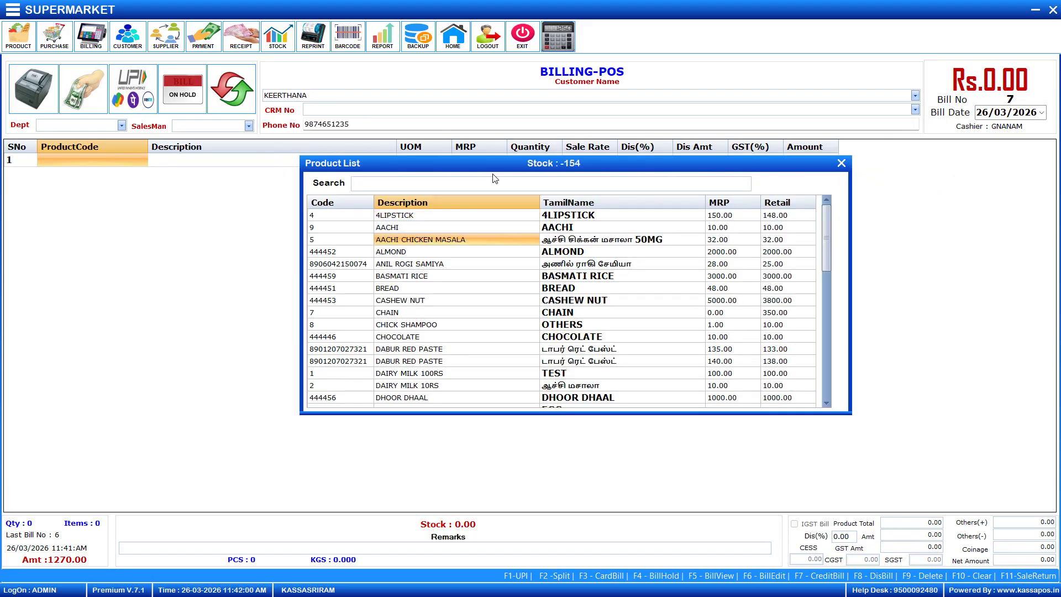
{"action": "key", "text": "Down"}
{"action": "key", "text": "Down"}
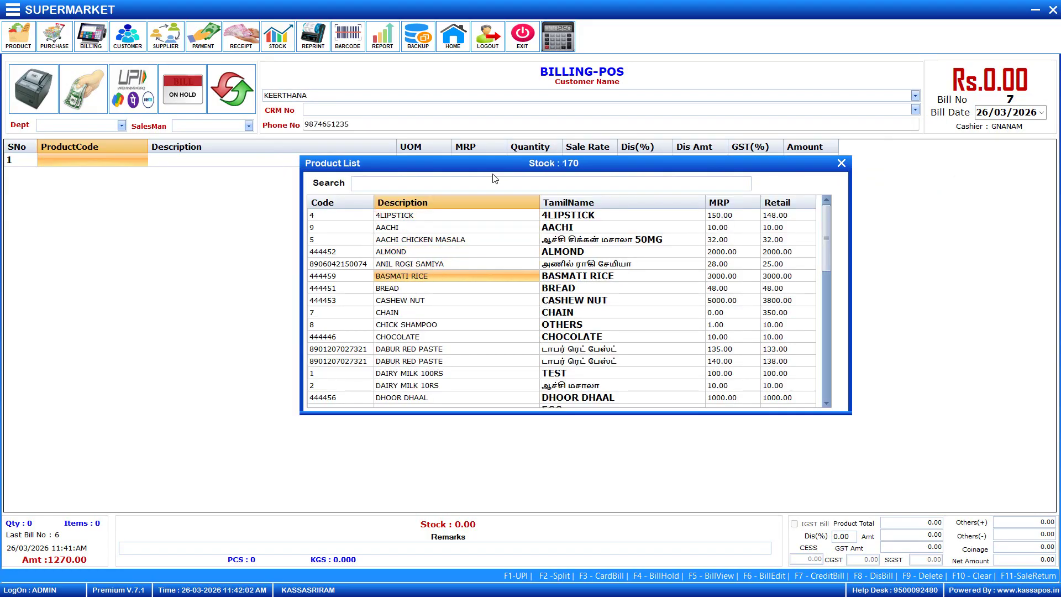
{"action": "key", "text": "Return"}
Add CHOCOLATE and DHOOR DHAAL as the second and third bill lines
{"action": "key", "text": "Return"}
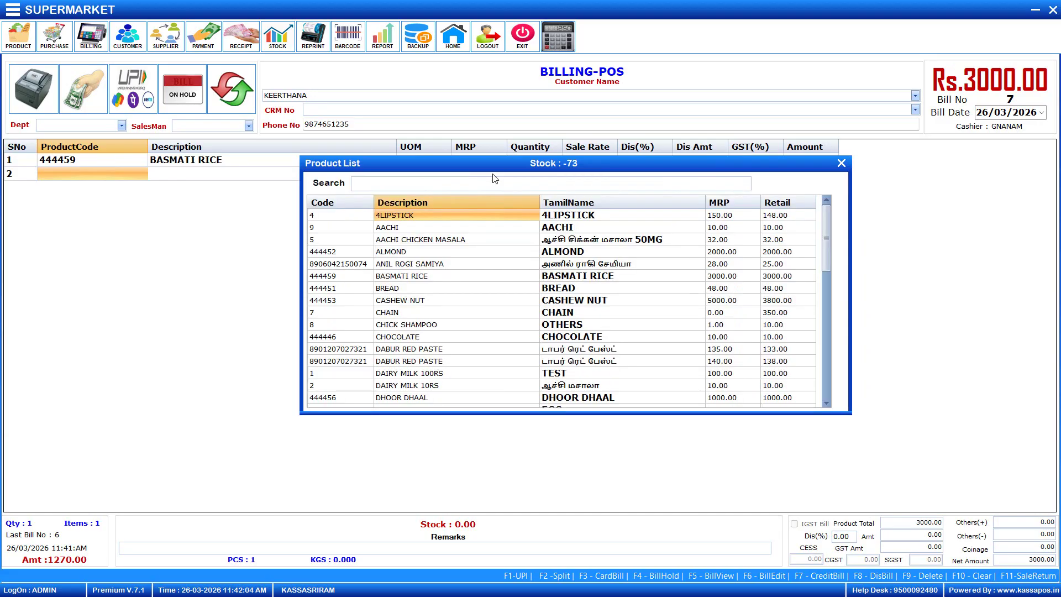
{"action": "key", "text": "Down"}
{"action": "key", "text": "Down"}
{"action": "key", "text": "Down"}
{"action": "key", "text": "Down"}
{"action": "key", "text": "Down"}
{"action": "key", "text": "Down"}
{"action": "key", "text": "Down"}
{"action": "key", "text": "Down"}
{"action": "key", "text": "Down"}
{"action": "key", "text": "Down"}
{"action": "key", "text": "Return"}
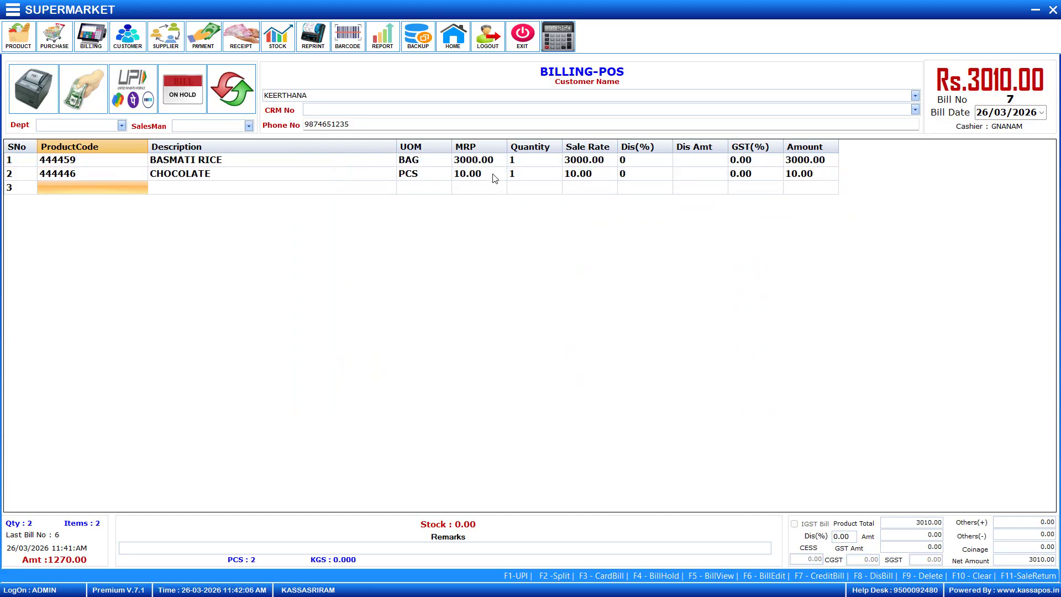
{"action": "key", "text": "Return"}
{"action": "key", "text": "Down"}
{"action": "key", "text": "Down"}
{"action": "key", "text": "Down"}
{"action": "key", "text": "Down"}
{"action": "key", "text": "Down"}
{"action": "key", "text": "Down"}
{"action": "key", "text": "Down"}
{"action": "key", "text": "Down"}
{"action": "key", "text": "Down"}
{"action": "key", "text": "Down"}
{"action": "key", "text": "Down"}
{"action": "key", "text": "Down"}
{"action": "key", "text": "Down"}
{"action": "key", "text": "Down"}
{"action": "key", "text": "Down"}
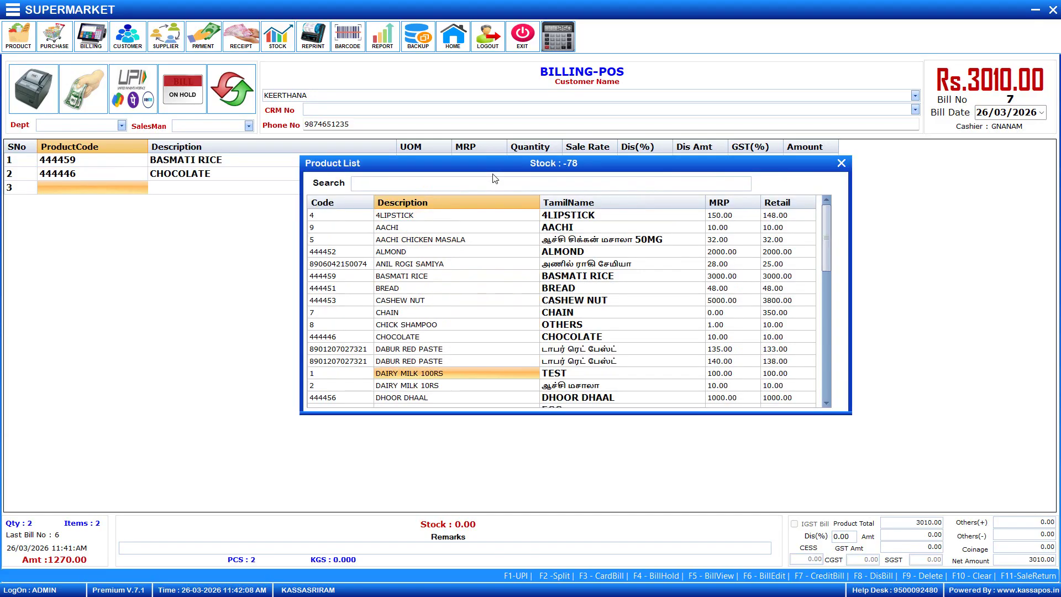
{"action": "key", "text": "Return"}
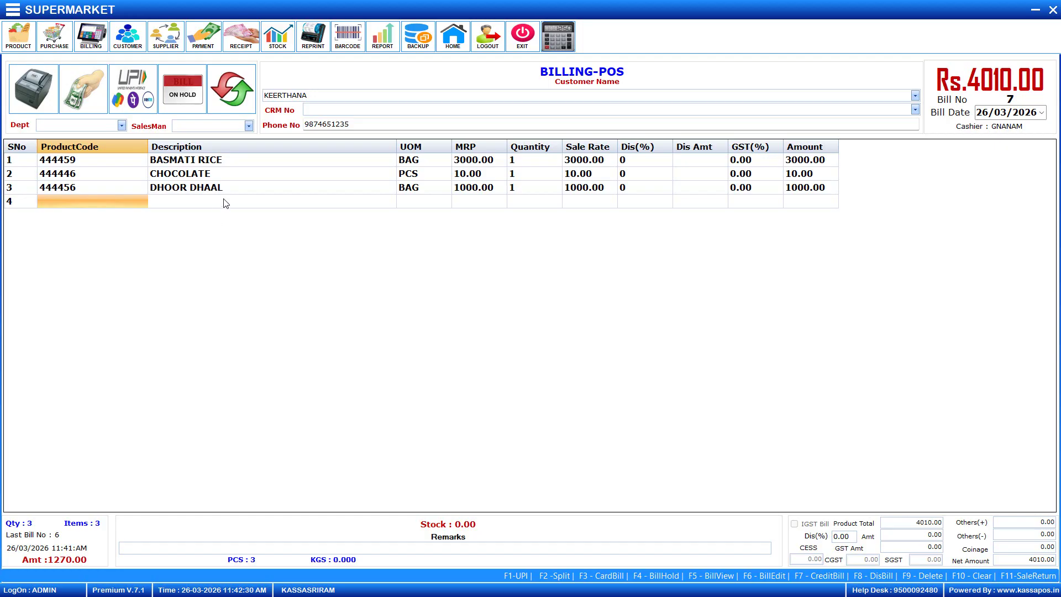
Put bill no. 7 totalling Rs.4010.00 on hold and acknowledge the confirmation
{"action": "left_click", "coordinate": [224, 200]}
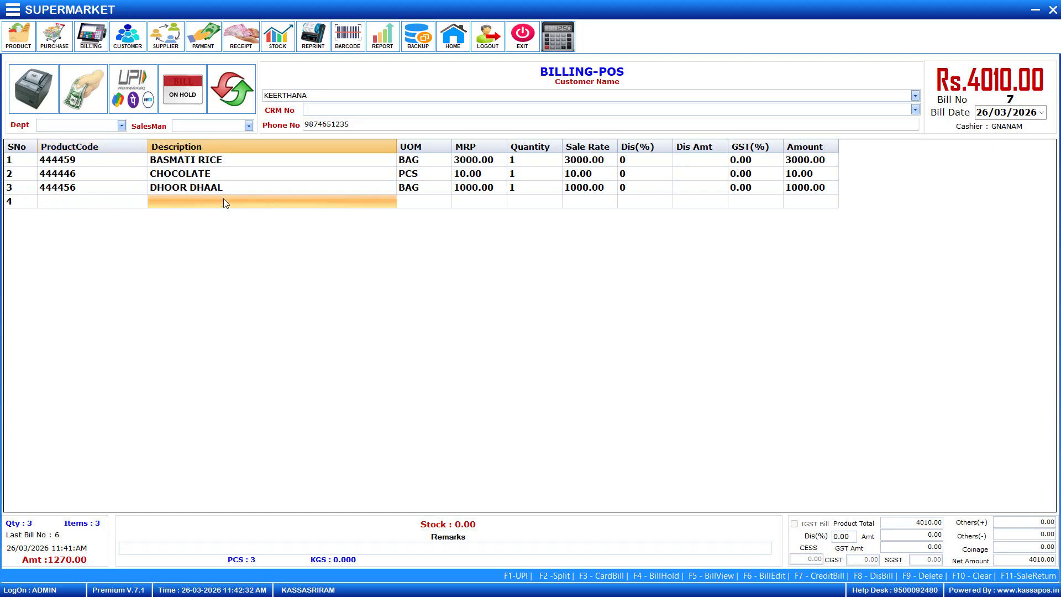
{"action": "key", "text": "F4"}
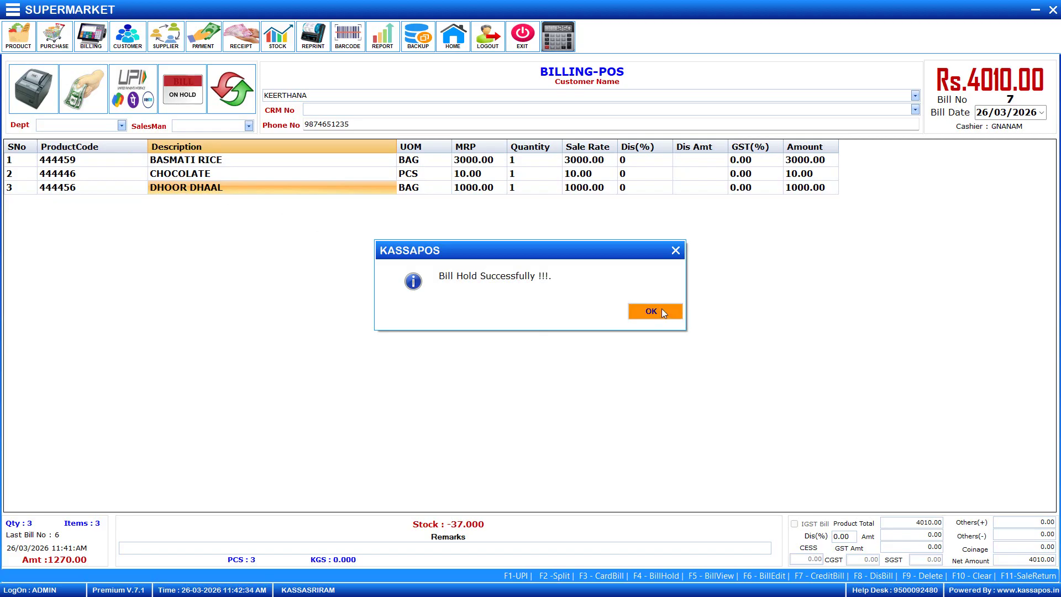
{"action": "left_click", "coordinate": [661, 310]}
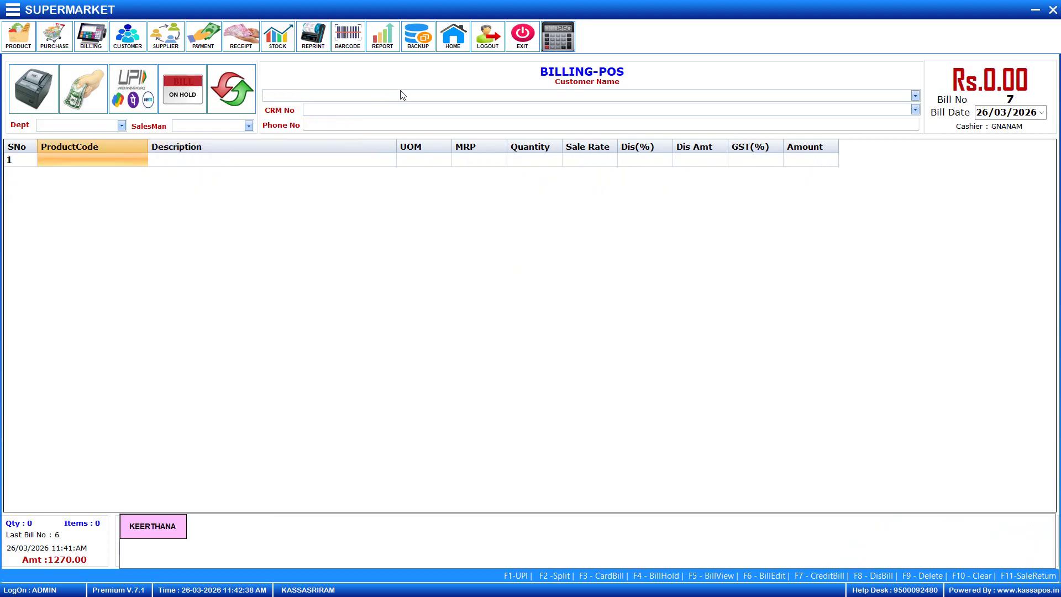
Choose another saved customer and add BASMATI RICE and CHAIN (code 7) to the bill
{"action": "left_click", "coordinate": [915, 95]}
{"action": "left_click", "coordinate": [457, 211]}
{"action": "key", "text": "Return"}
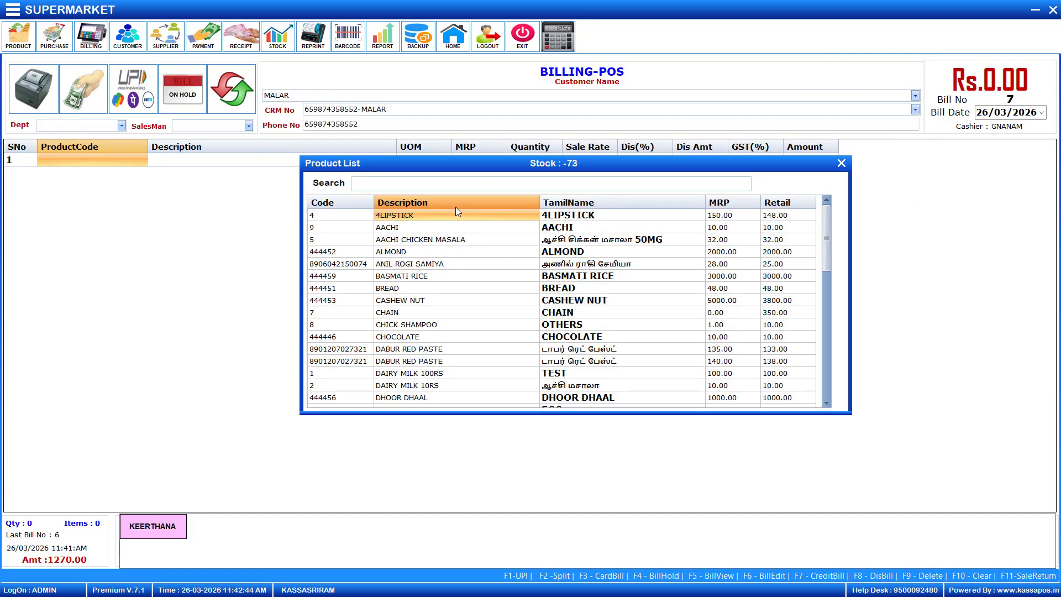
{"action": "key", "text": "Down"}
{"action": "key", "text": "Down"}
{"action": "key", "text": "Down"}
{"action": "key", "text": "Down"}
{"action": "key", "text": "Down"}
{"action": "key", "text": "Return"}
{"action": "key", "text": "Return"}
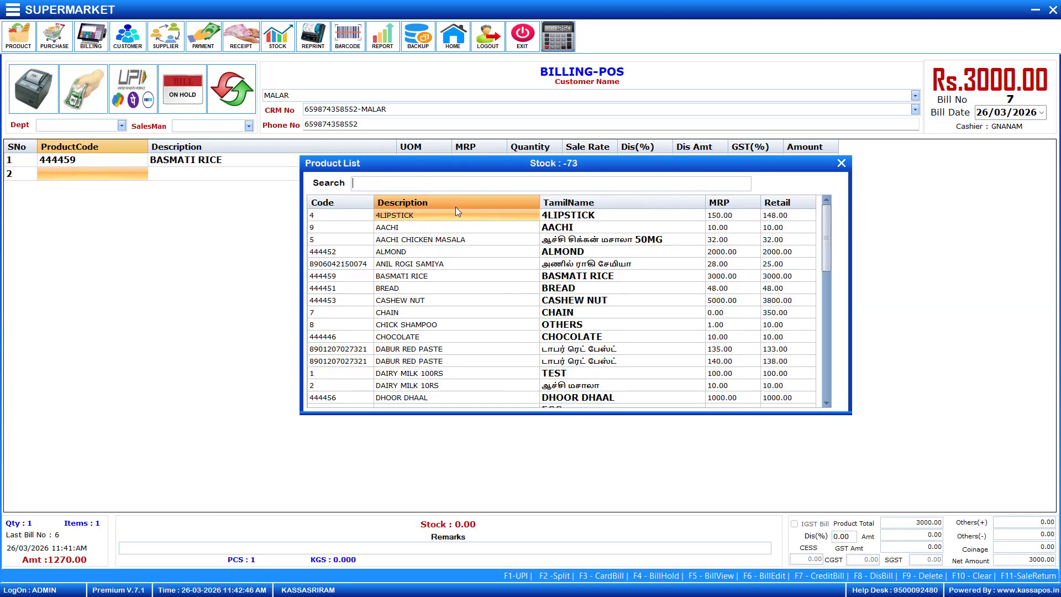
{"action": "type", "text": "7"}
{"action": "key", "text": "Return"}
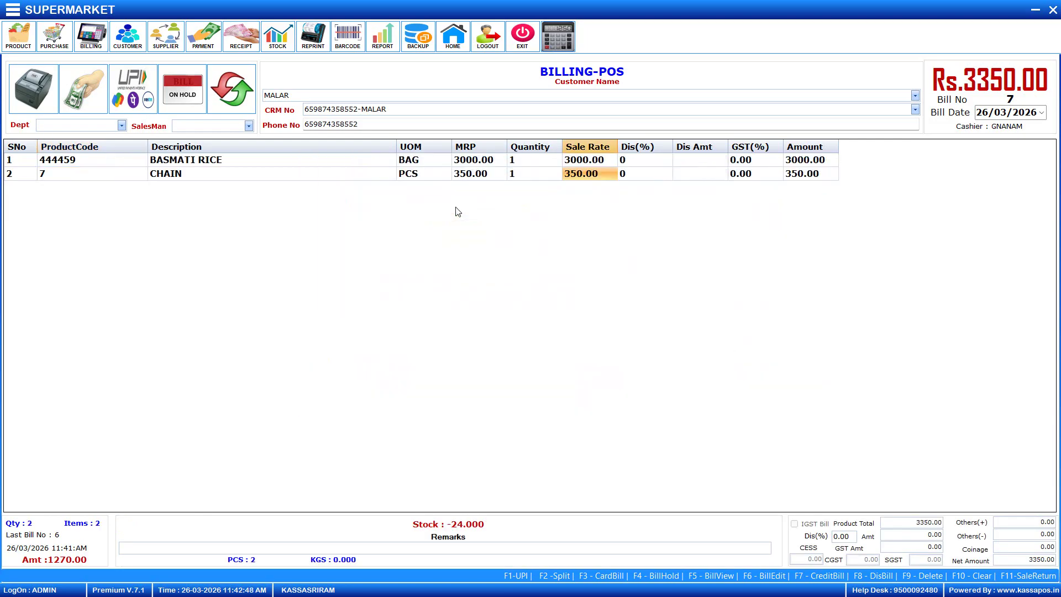
{"action": "key", "text": "Return"}
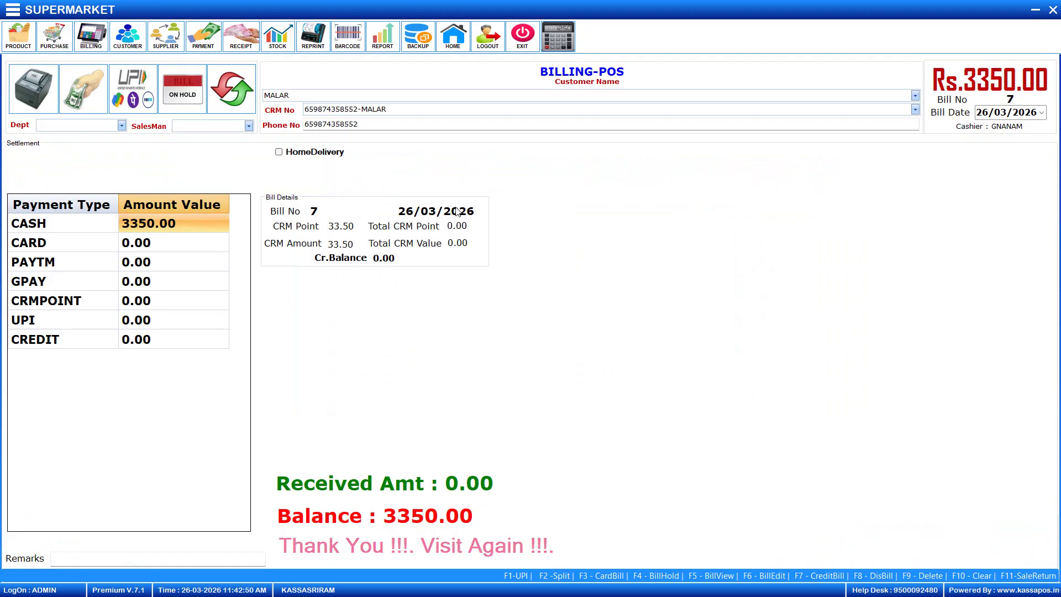
Settle the Rs.3350.00 bill fully in cash, save it and print it
{"action": "key", "text": "Return"}
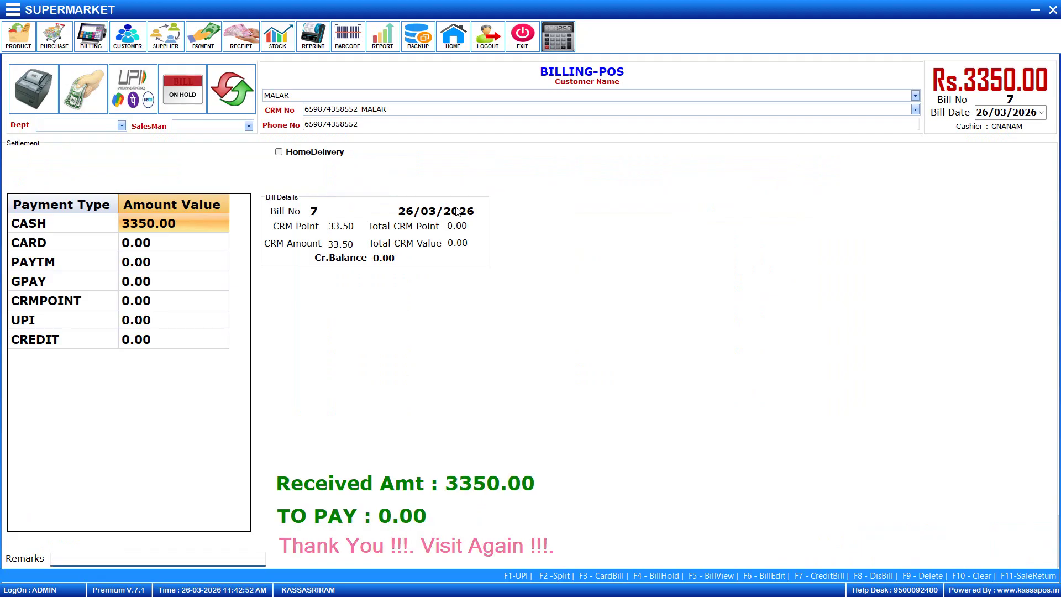
{"action": "key", "text": "Return"}
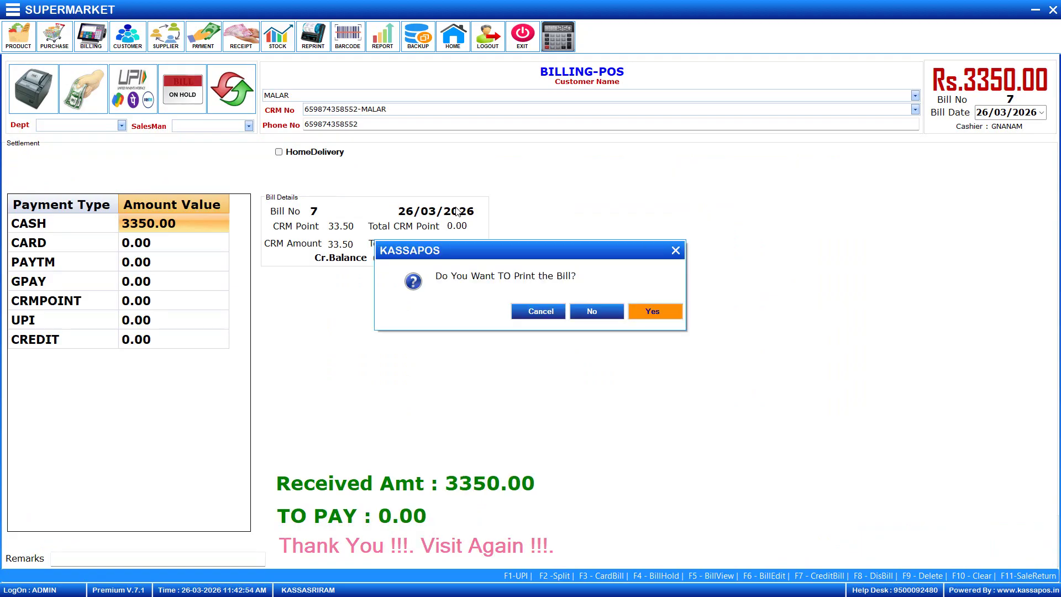
{"action": "left_click", "coordinate": [637, 310]}
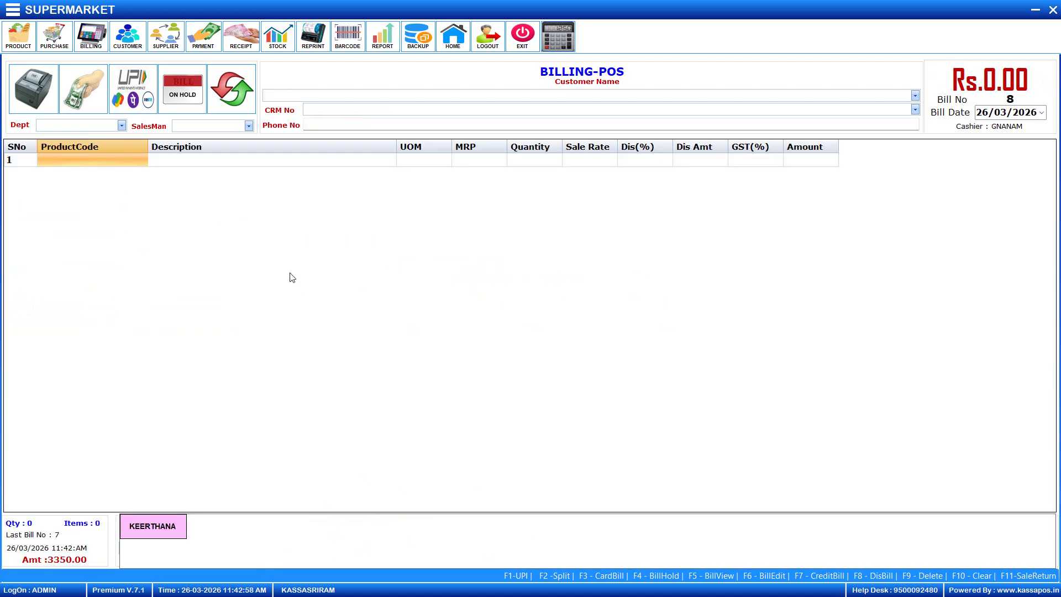
Recall held bill no. 8 and add AACHI CHICKEN MASALA in row 4
{"action": "left_click", "coordinate": [160, 531]}
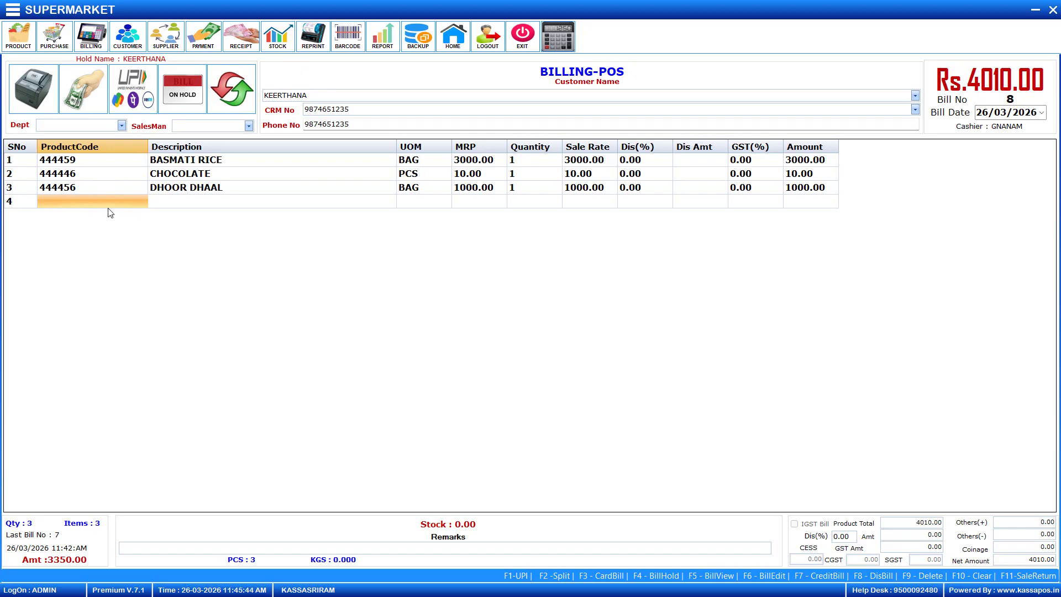
{"action": "left_click", "coordinate": [100, 208]}
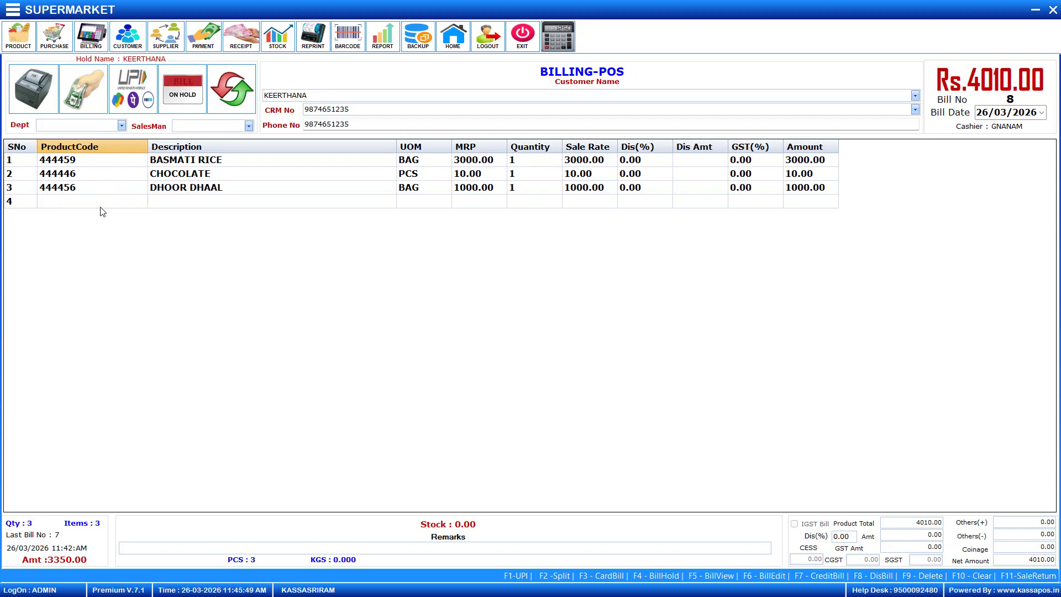
{"action": "key", "text": "Return"}
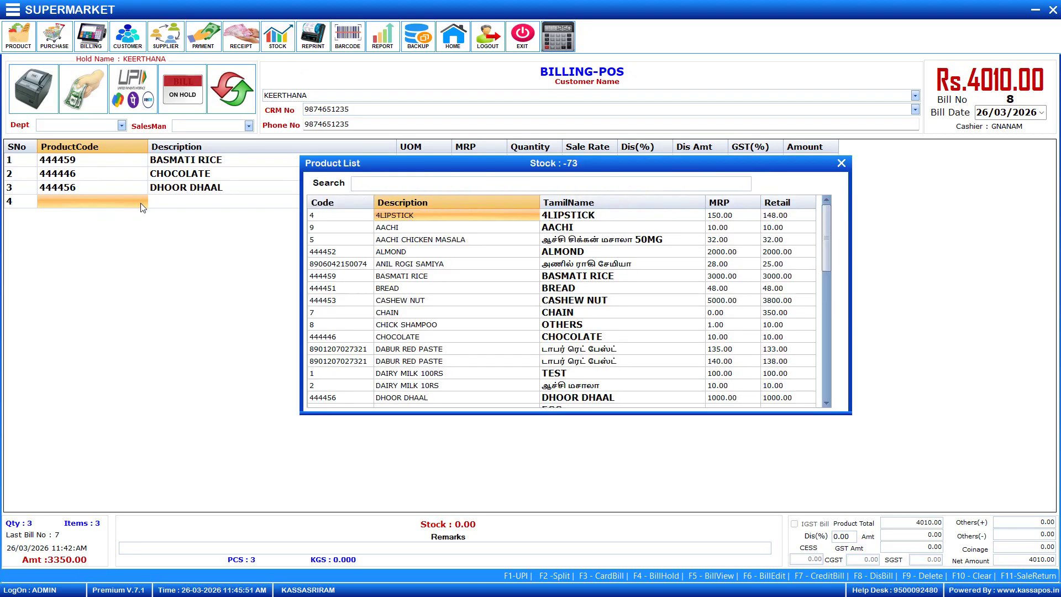
{"action": "key", "text": "Down"}
{"action": "key", "text": "Down"}
{"action": "key", "text": "Down"}
{"action": "key", "text": "Up"}
{"action": "key", "text": "Return"}
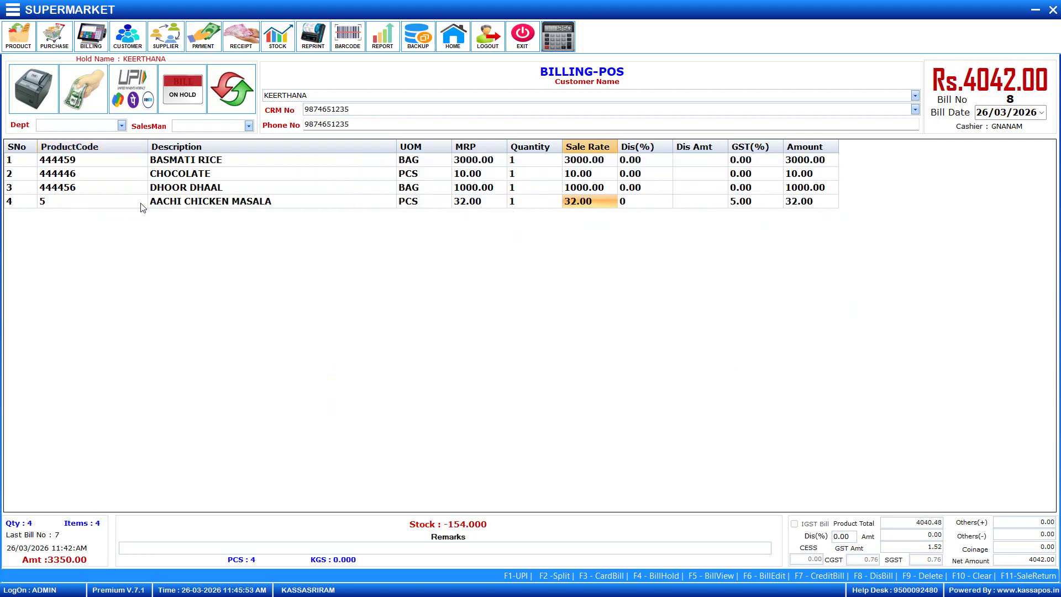
Add the 140.00 price variant of DABUR RED PASTE as the next line
{"action": "key", "text": "Return"}
{"action": "key", "text": "Return"}
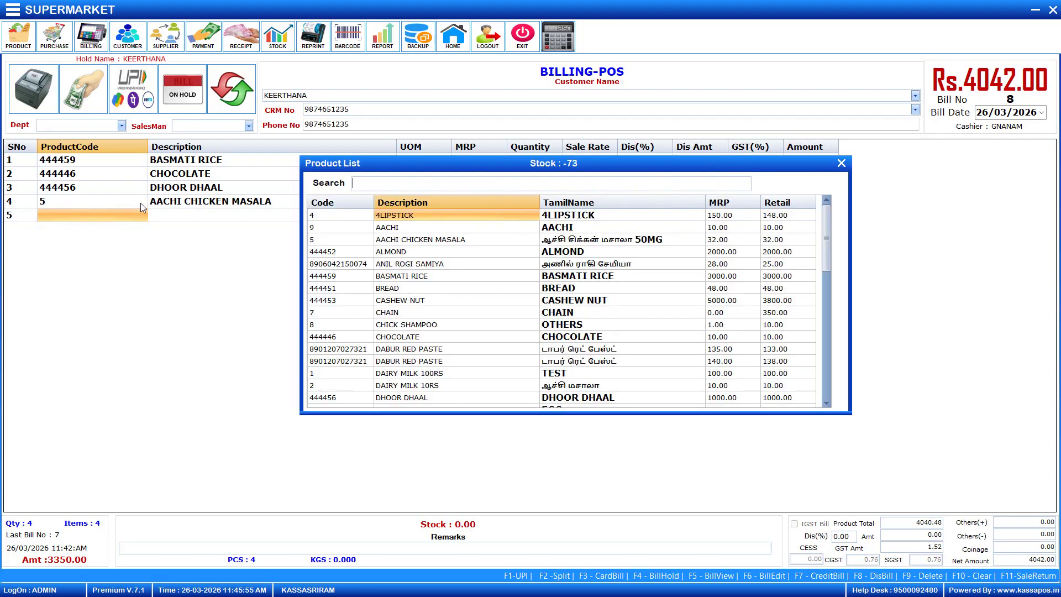
{"action": "key", "text": "Down"}
{"action": "key", "text": "Down"}
{"action": "key", "text": "Down"}
{"action": "key", "text": "Down"}
{"action": "key", "text": "Down"}
{"action": "key", "text": "Down"}
{"action": "key", "text": "Down"}
{"action": "key", "text": "Down"}
{"action": "key", "text": "Down"}
{"action": "key", "text": "Down"}
{"action": "key", "text": "Down"}
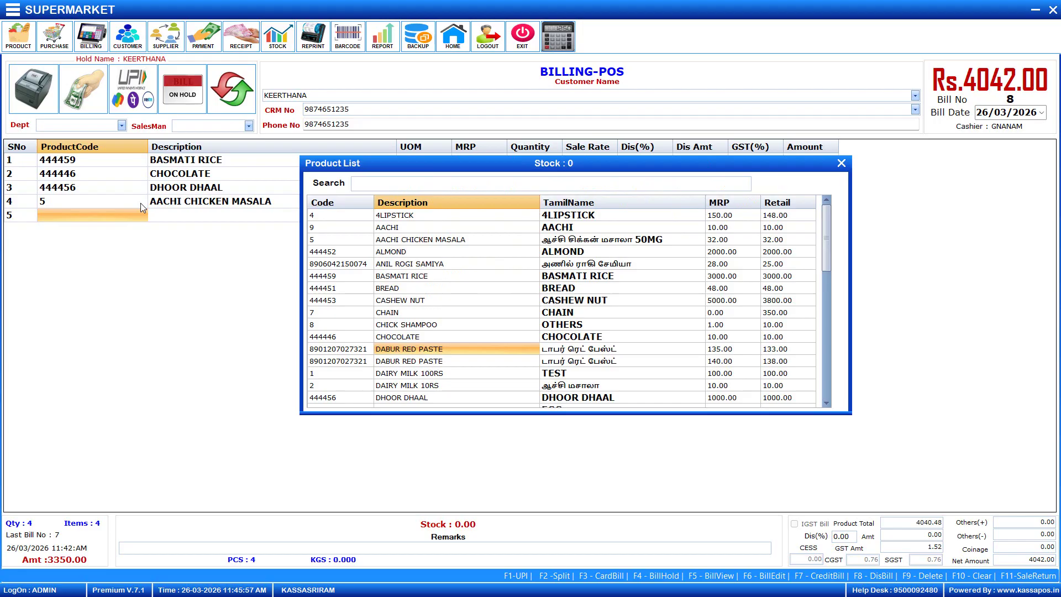
{"action": "key", "text": "Return"}
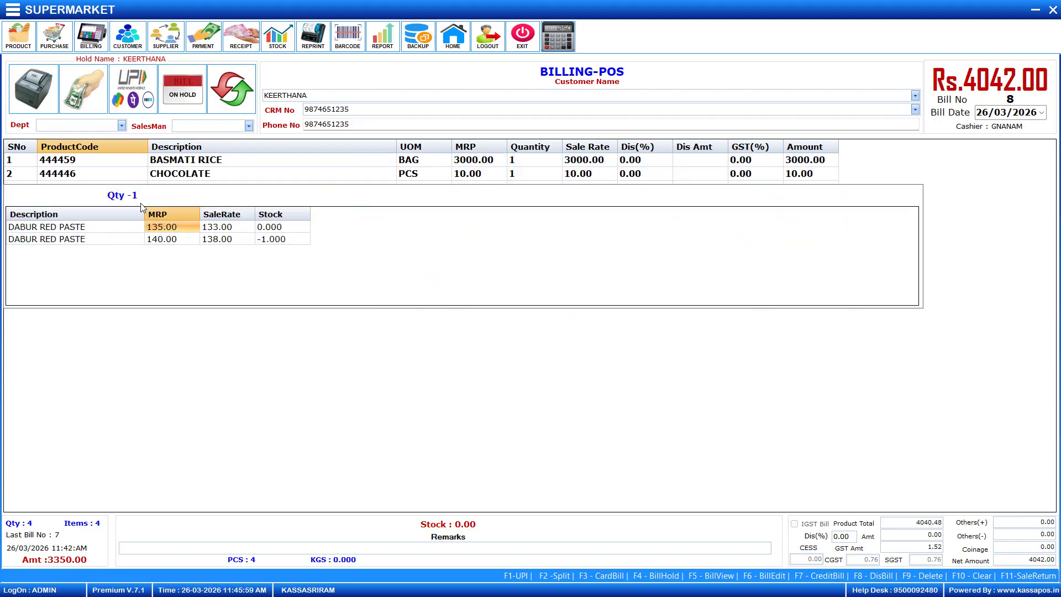
{"action": "key", "text": "Down"}
{"action": "key", "text": "Return"}
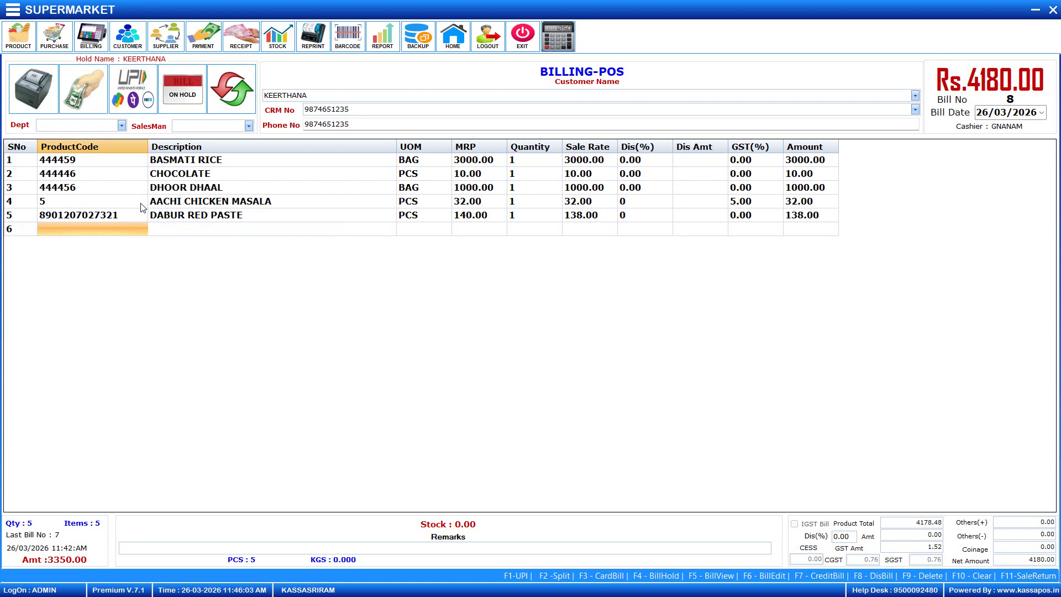
Settle the 4180.00 bill total fully in cash
{"action": "key", "text": "Return"}
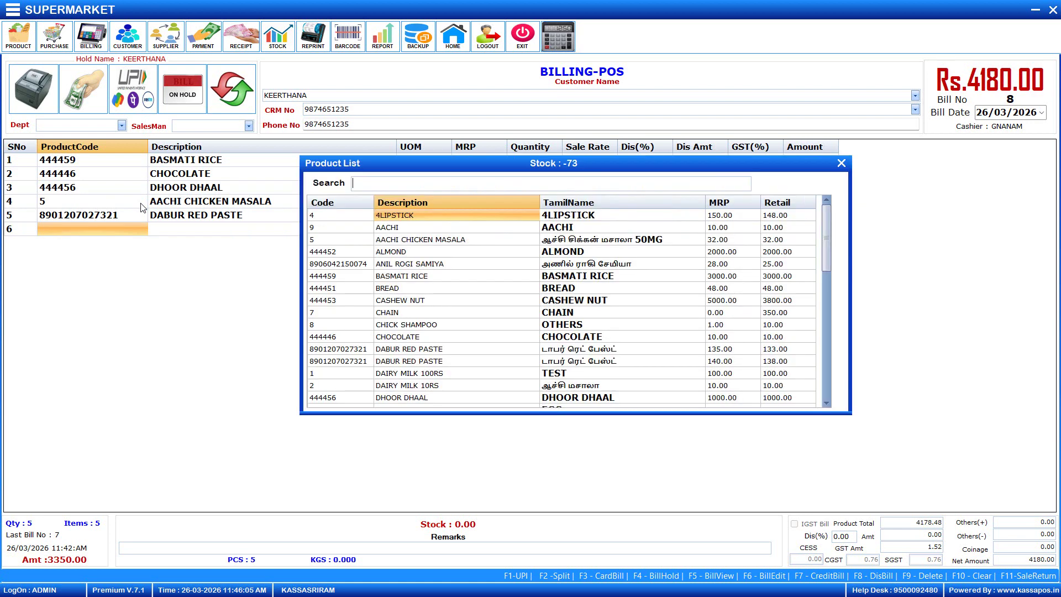
{"action": "key", "text": "Escape"}
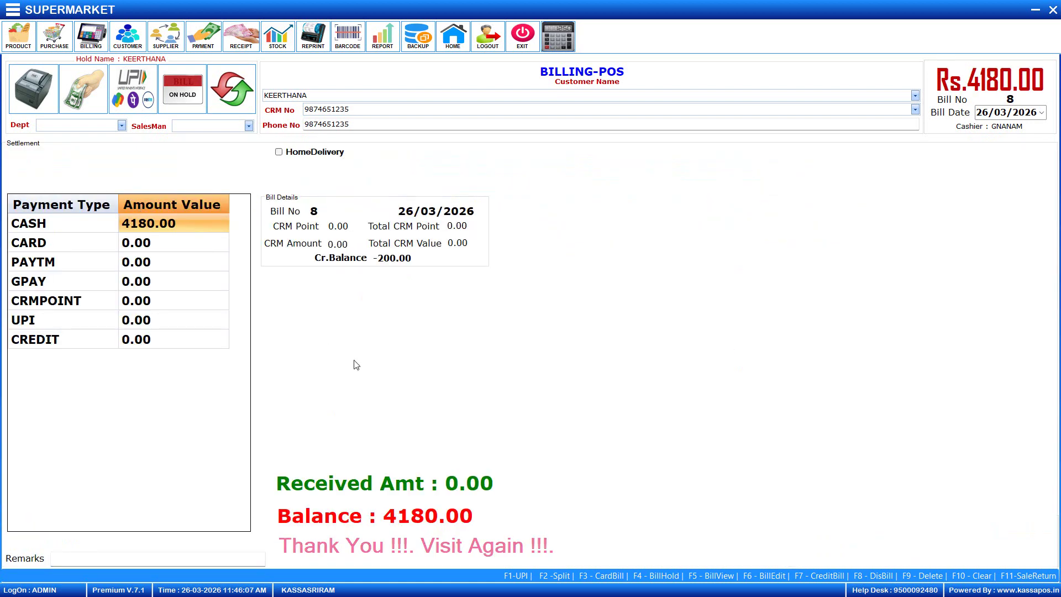
{"action": "key", "text": "Return"}
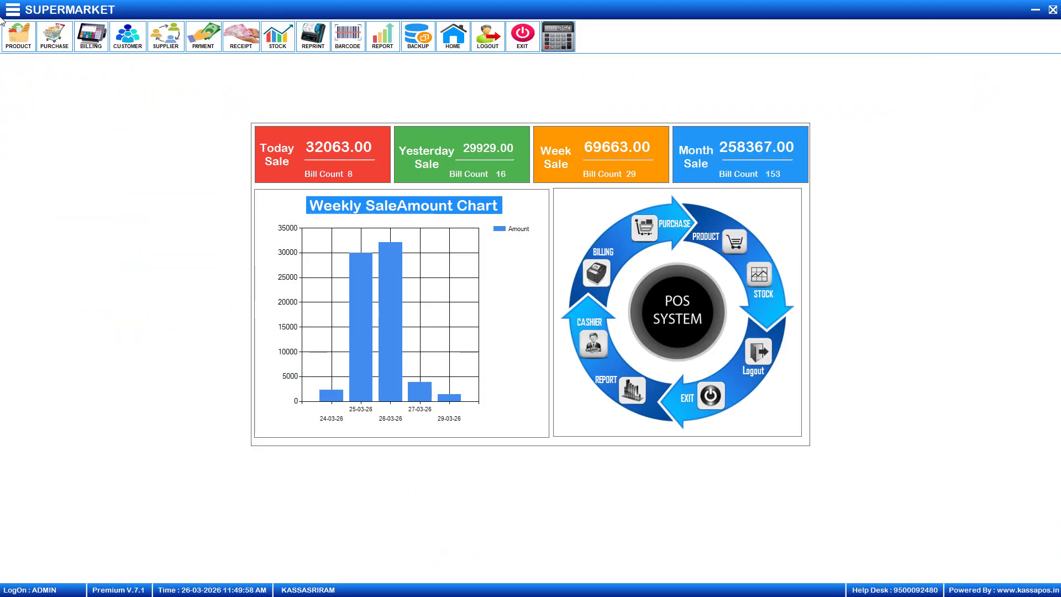
List the SUGAR products in the item master with a keyword search
{"action": "left_click", "coordinate": [16, 43]}
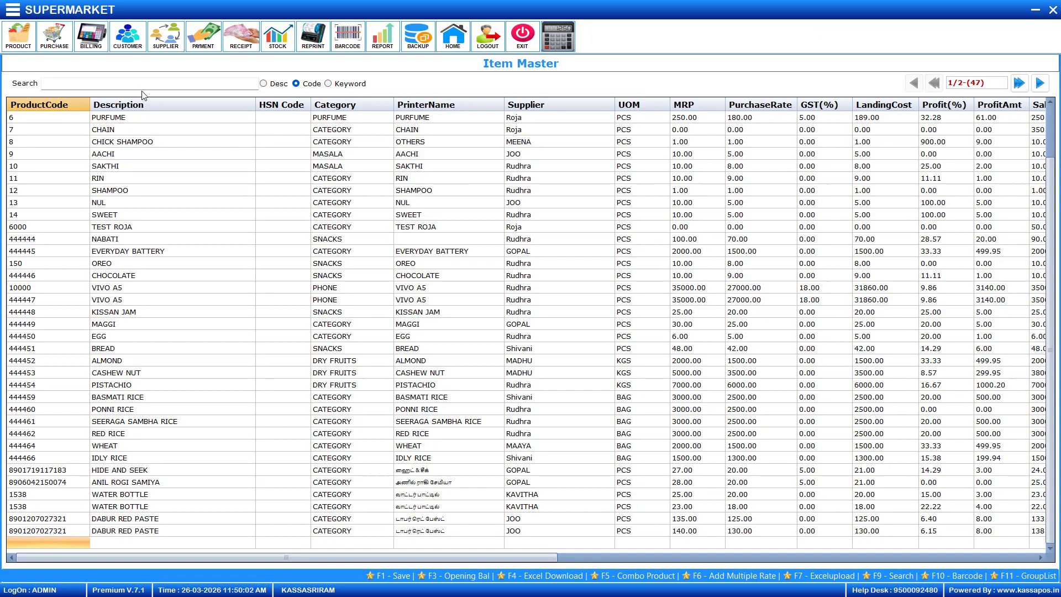
{"action": "left_click", "coordinate": [148, 86]}
{"action": "type", "text": "SUGAR"}
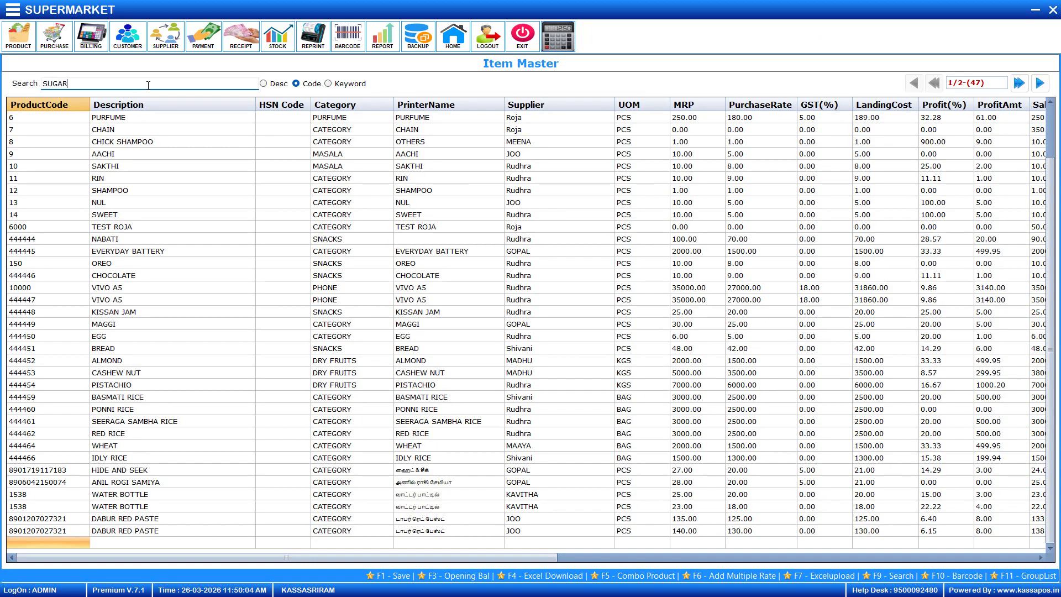
{"action": "key", "text": "Return"}
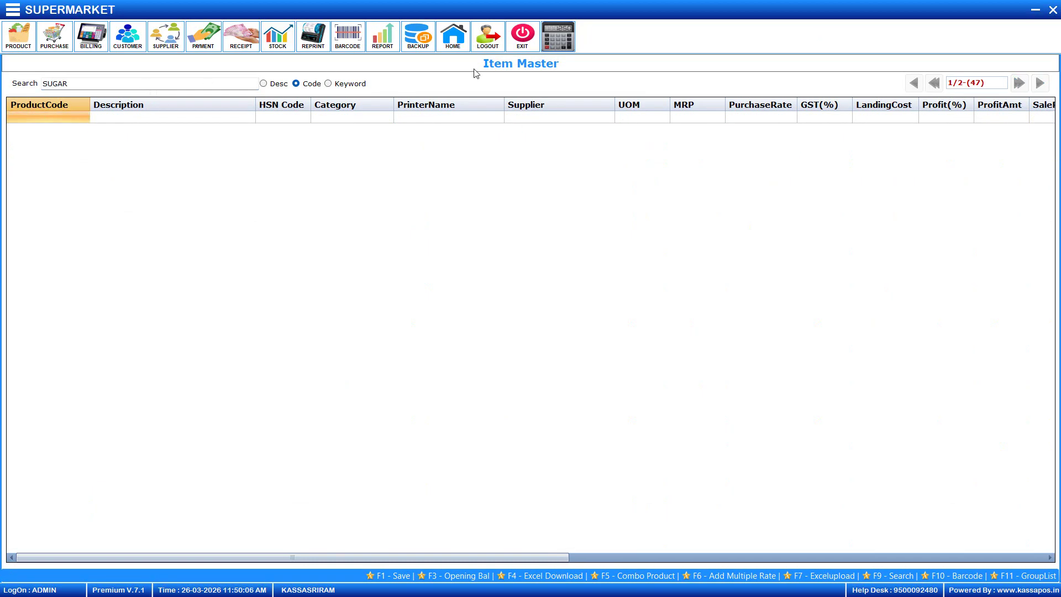
{"action": "left_click", "coordinate": [328, 84]}
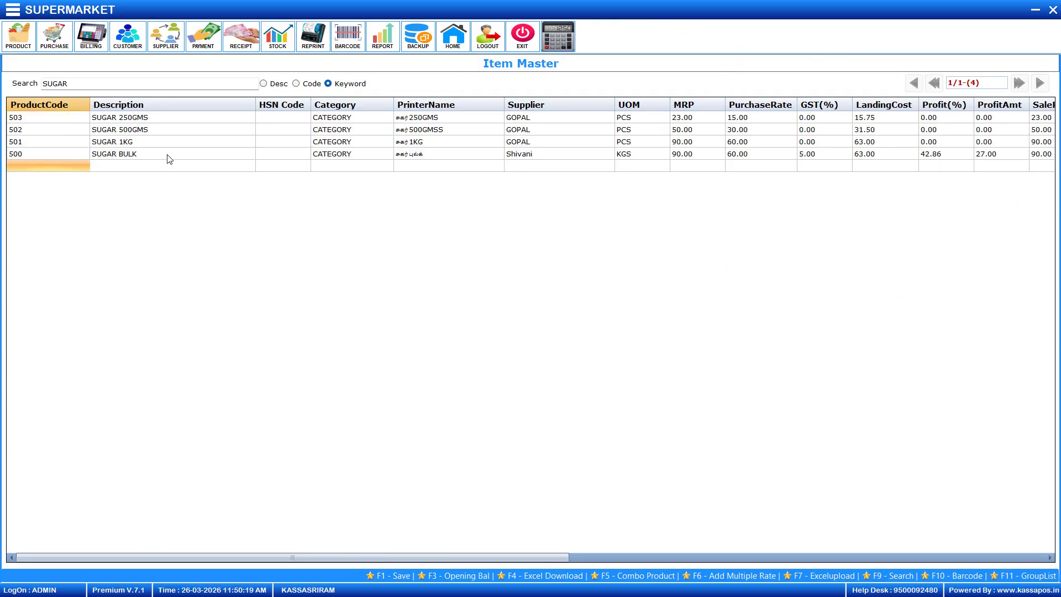
Confirm SUGAR BULK's Repacking column is set, then minimize the item master
{"action": "left_click", "coordinate": [168, 157]}
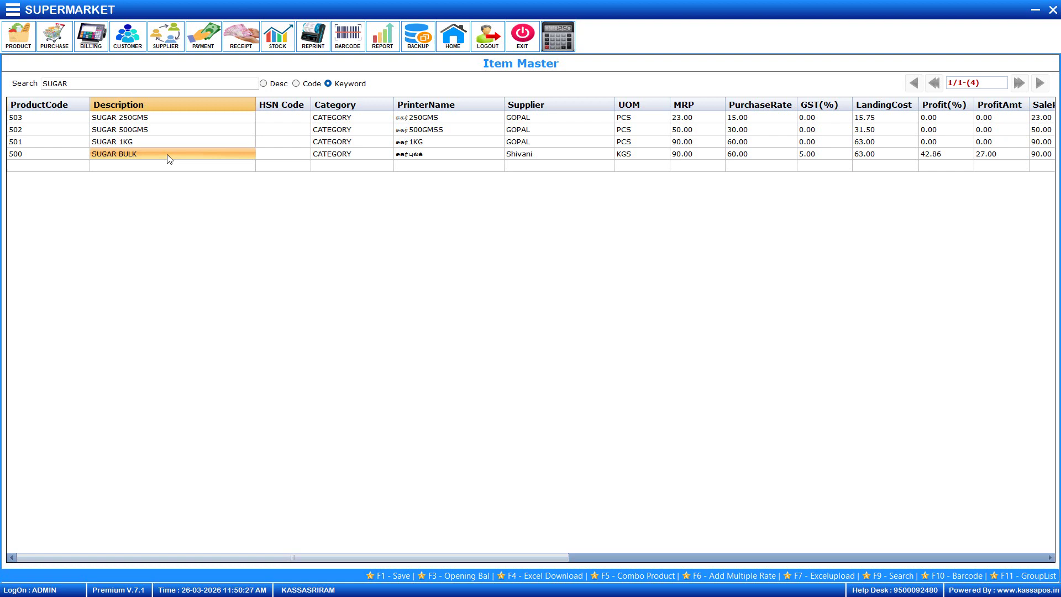
{"action": "key", "text": "Right"}
{"action": "key", "text": "Right"}
{"action": "key", "text": "Right"}
{"action": "key", "text": "Right"}
{"action": "key", "text": "Right"}
{"action": "key", "text": "Right"}
{"action": "key", "text": "Right"}
{"action": "key", "text": "Right"}
{"action": "key", "text": "Right"}
{"action": "key", "text": "Right"}
{"action": "key", "text": "Right"}
{"action": "key", "text": "Right"}
{"action": "key", "text": "Right"}
{"action": "key", "text": "Right"}
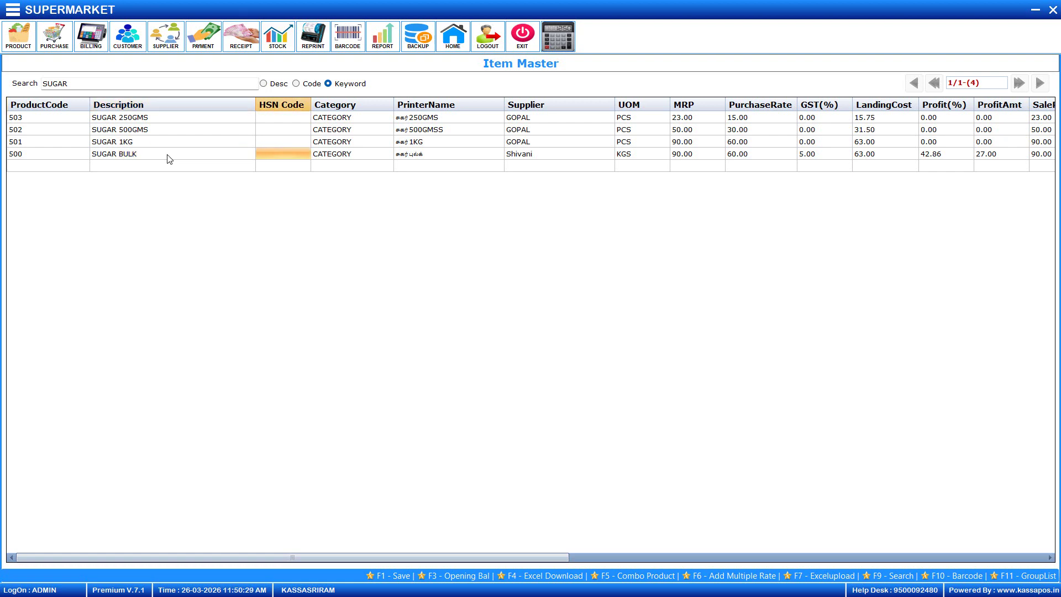
{"action": "key", "text": "Right"}
{"action": "key", "text": "Right"}
{"action": "key", "text": "Right"}
{"action": "key", "text": "Right"}
{"action": "key", "text": "Right"}
{"action": "key", "text": "Right"}
{"action": "key", "text": "Right"}
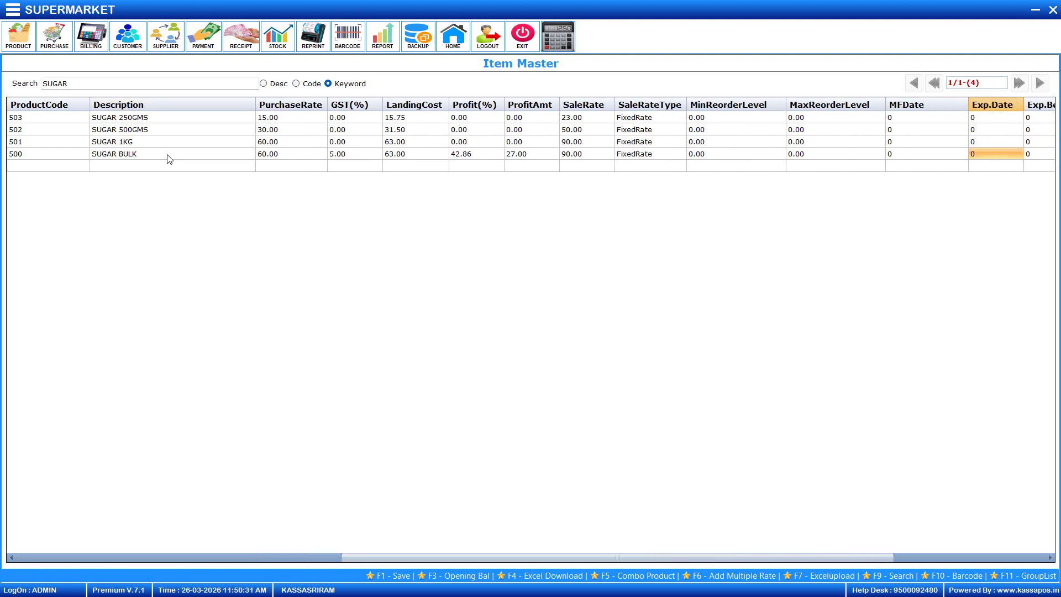
{"action": "key", "text": "Left"}
{"action": "key", "text": "Left"}
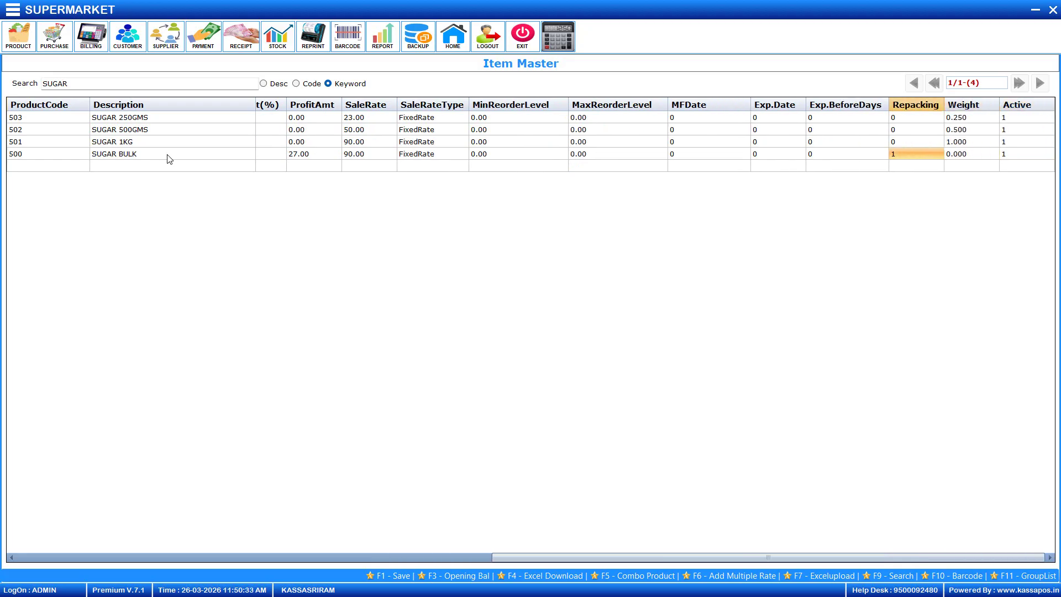
{"action": "key", "text": "Right"}
{"action": "key", "text": "Left"}
{"action": "key", "text": "Left"}
{"action": "key", "text": "Left"}
{"action": "key", "text": "Left"}
{"action": "key", "text": "Left"}
{"action": "key", "text": "Left"}
{"action": "key", "text": "Left"}
{"action": "key", "text": "Left"}
{"action": "key", "text": "Left"}
{"action": "key", "text": "Left"}
{"action": "key", "text": "Left"}
{"action": "key", "text": "Left"}
{"action": "key", "text": "Left"}
{"action": "key", "text": "Left"}
{"action": "key", "text": "Left"}
{"action": "key", "text": "Left"}
{"action": "key", "text": "Left"}
{"action": "key", "text": "Left"}
{"action": "key", "text": "Left"}
{"action": "key", "text": "Left"}
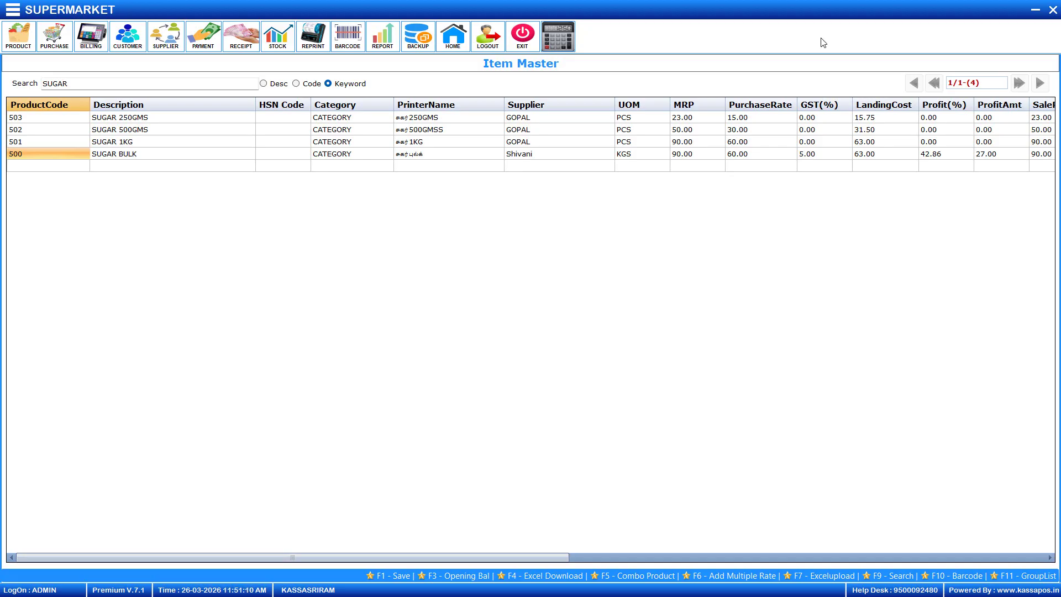
{"action": "key", "text": "Escape"}
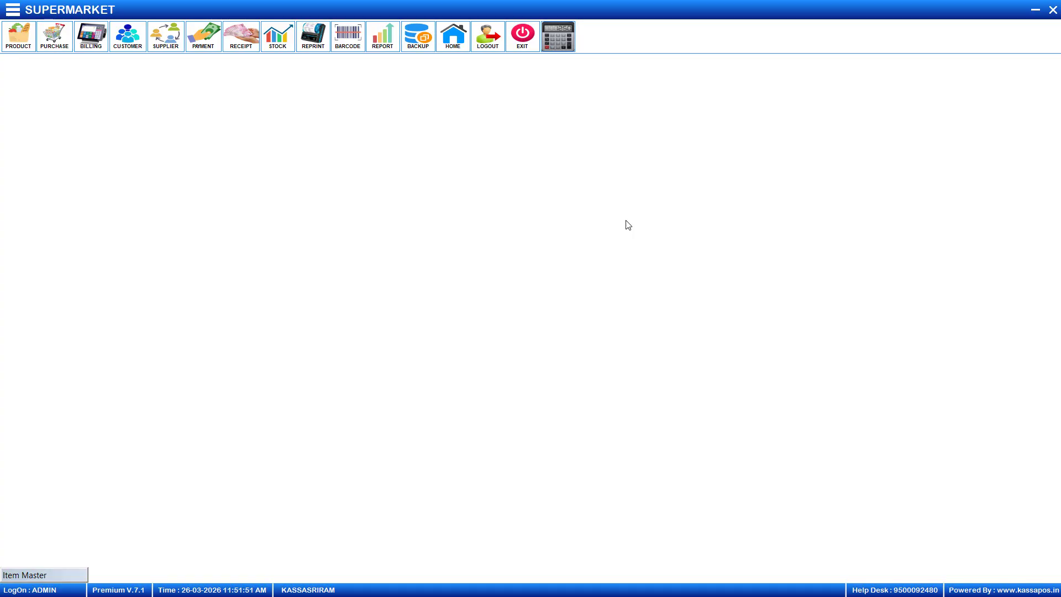
Open the Repacking Master from Utils and select SUGAR BULK as the item
{"action": "left_click", "coordinate": [11, 14]}
{"action": "left_click", "coordinate": [28, 92]}
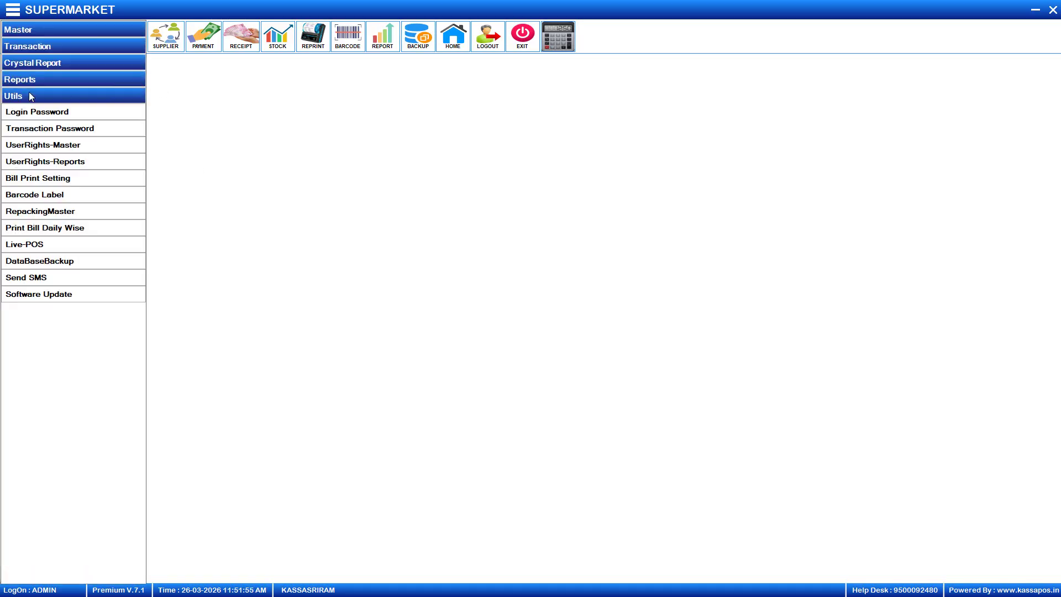
{"action": "left_click", "coordinate": [36, 215]}
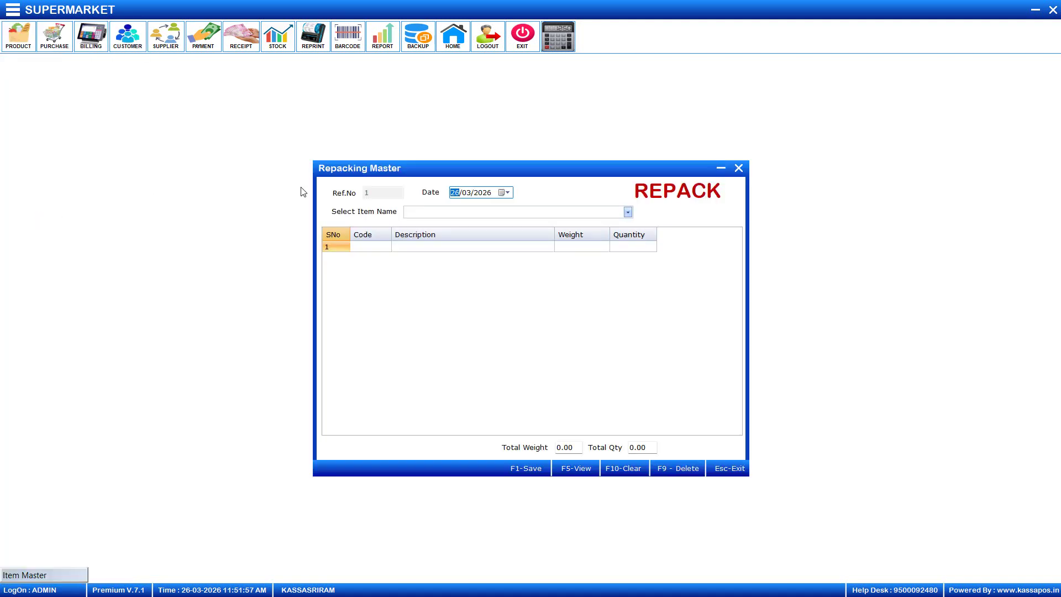
{"action": "left_click", "coordinate": [465, 215]}
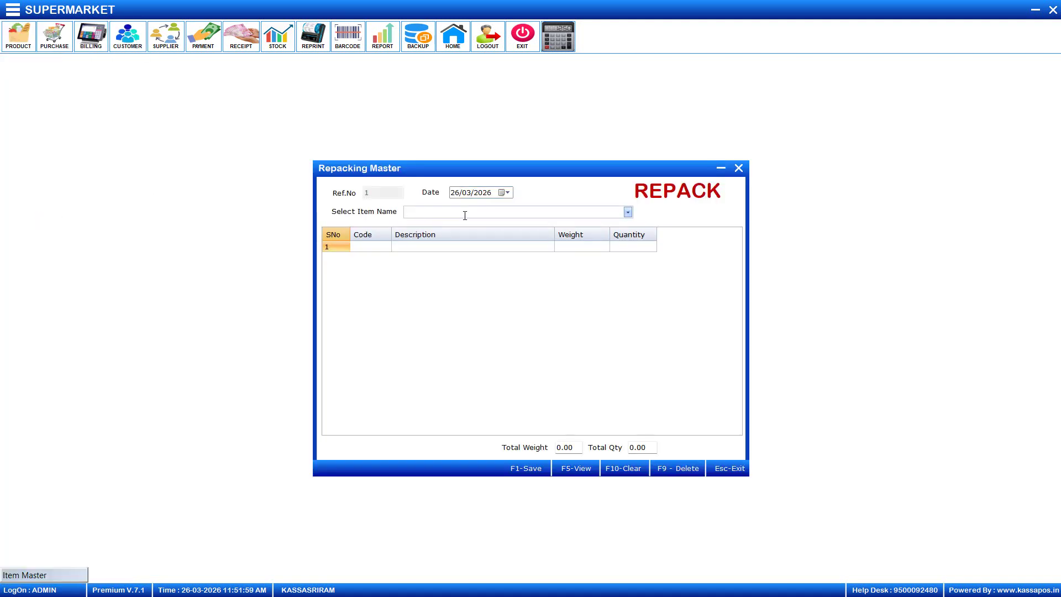
{"action": "type", "text": "SUH"}
{"action": "key", "text": "BackSpace"}
{"action": "type", "text": "GAR"}
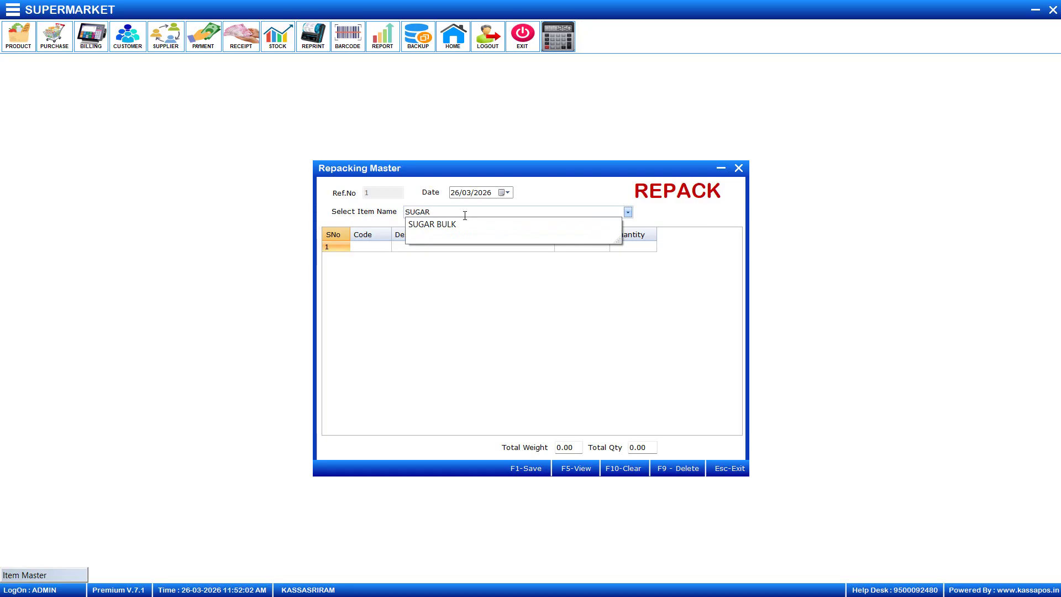
{"action": "key", "text": "Down"}
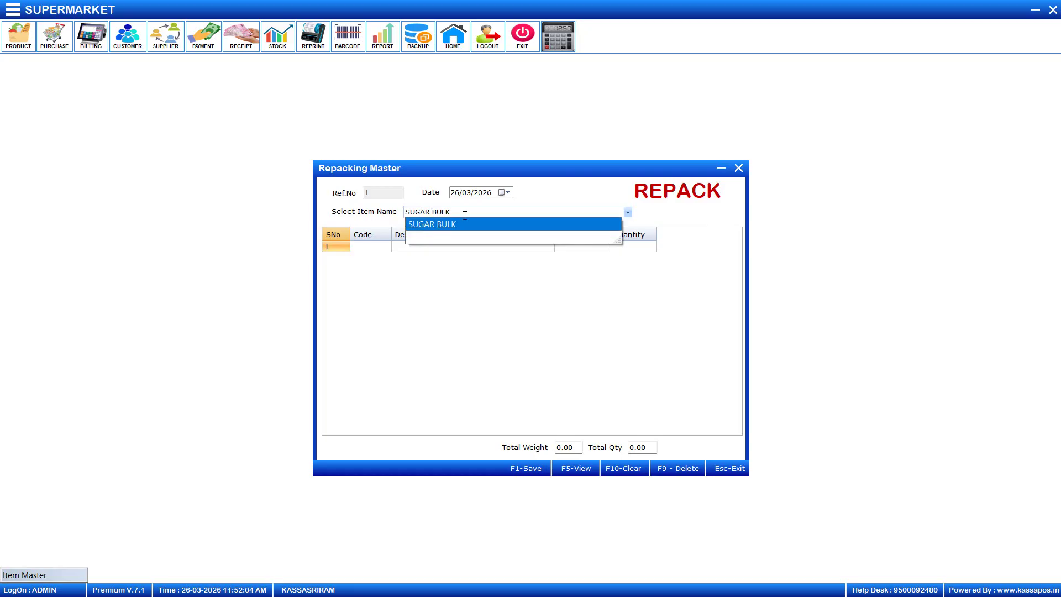
{"action": "key", "text": "Return"}
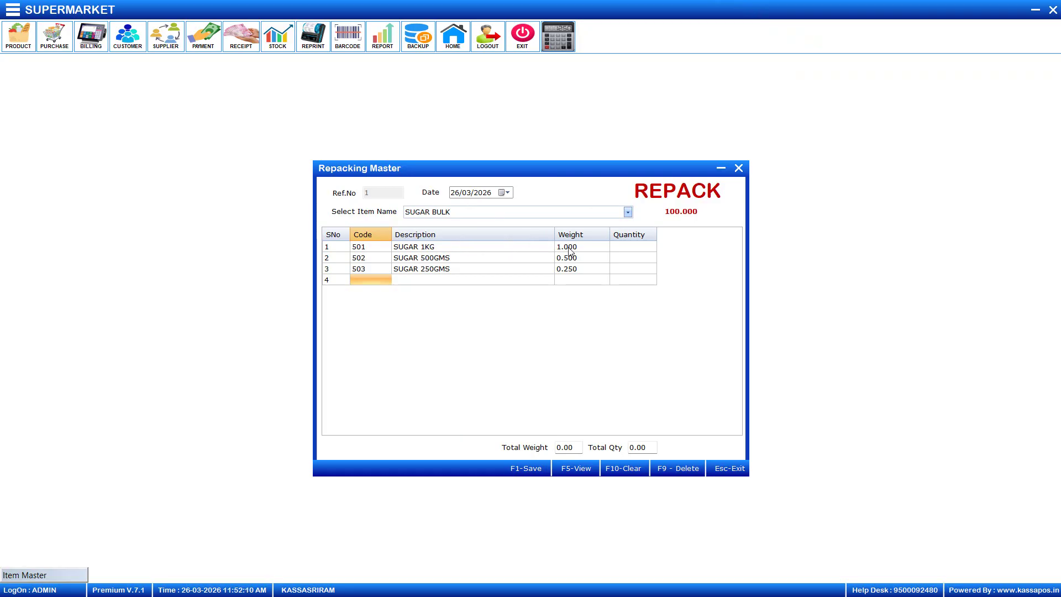
Enter quantity 5 for SUGAR 1KG and 10 for SUGAR 500GMS
{"action": "left_click", "coordinate": [614, 247]}
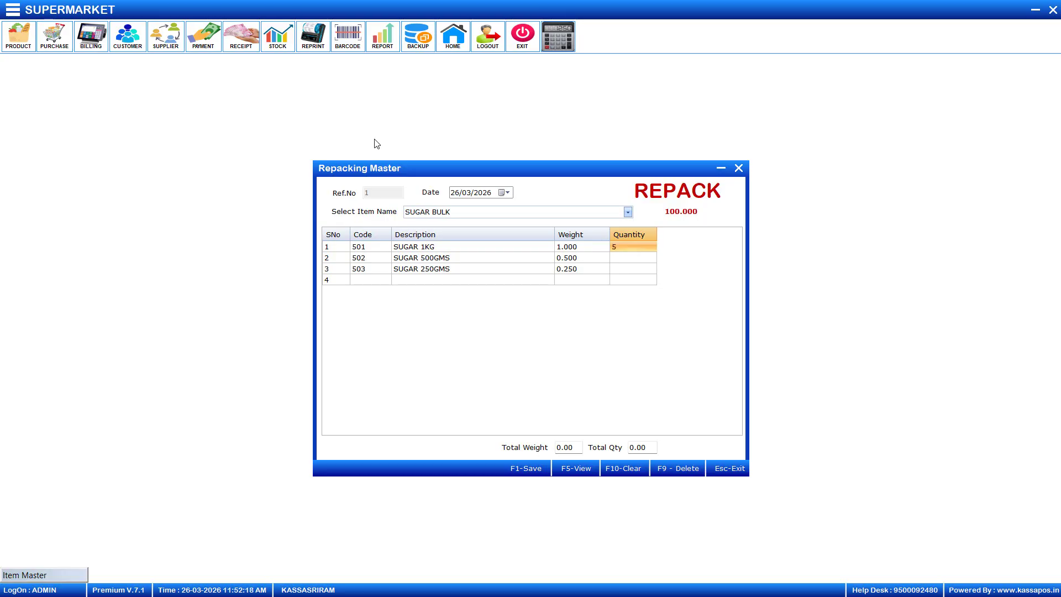
{"action": "key", "text": "Return"}
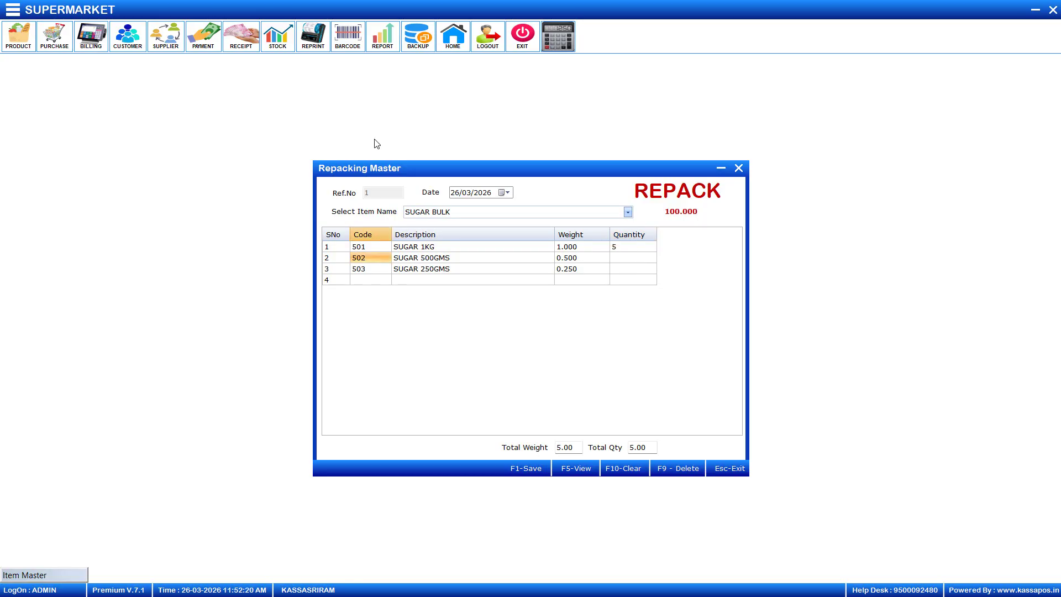
{"action": "left_click", "coordinate": [615, 259]}
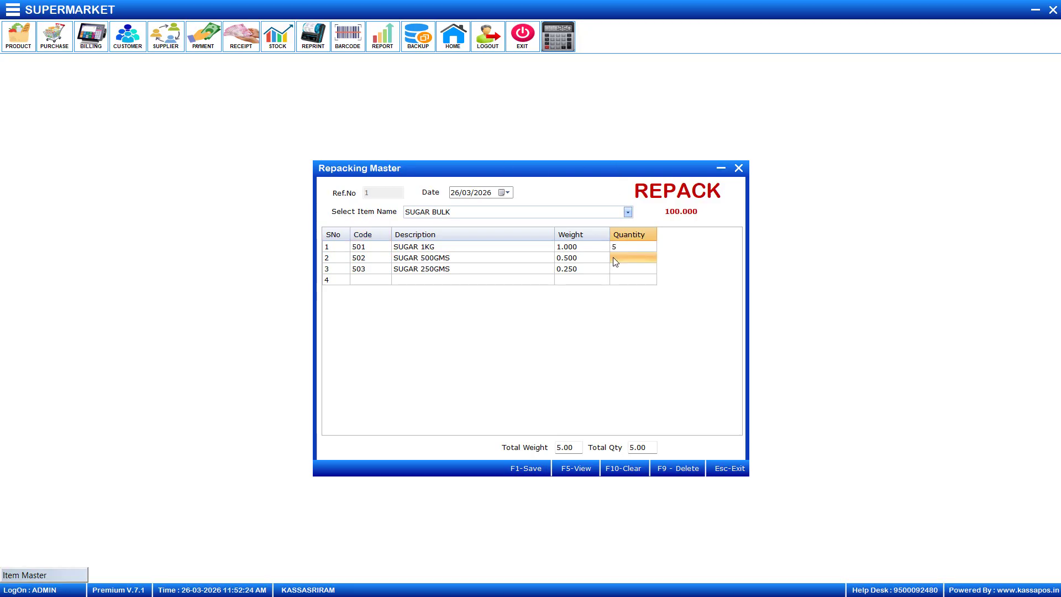
{"action": "type", "text": "10"}
{"action": "key", "text": "Down"}
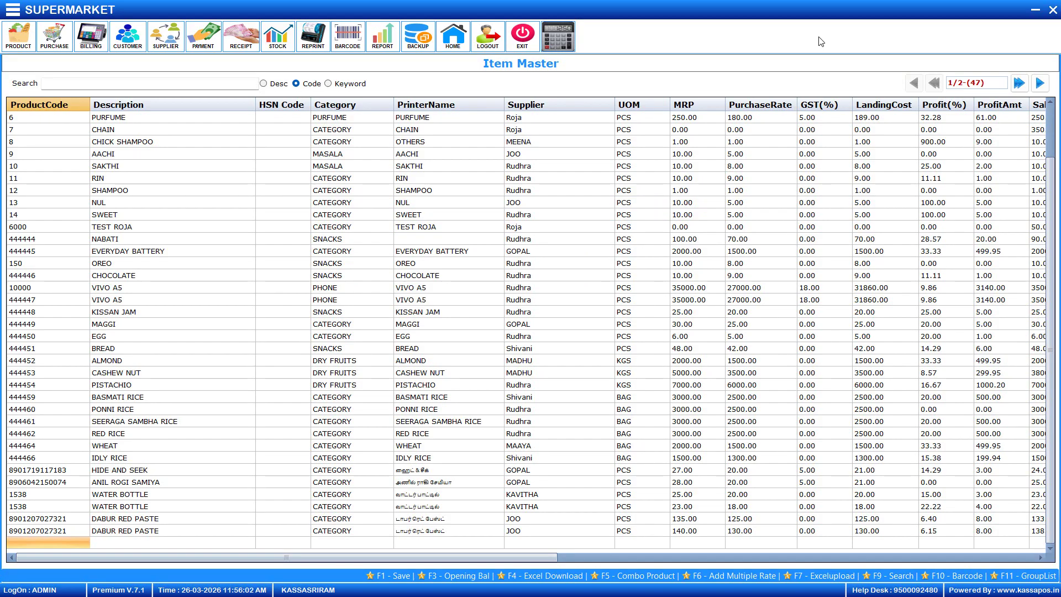
Keyword-search the item master for SUGAR and open SUGAR BULK's repacking group
{"action": "left_click", "coordinate": [328, 84]}
{"action": "left_click", "coordinate": [200, 85]}
{"action": "type", "text": "S"}
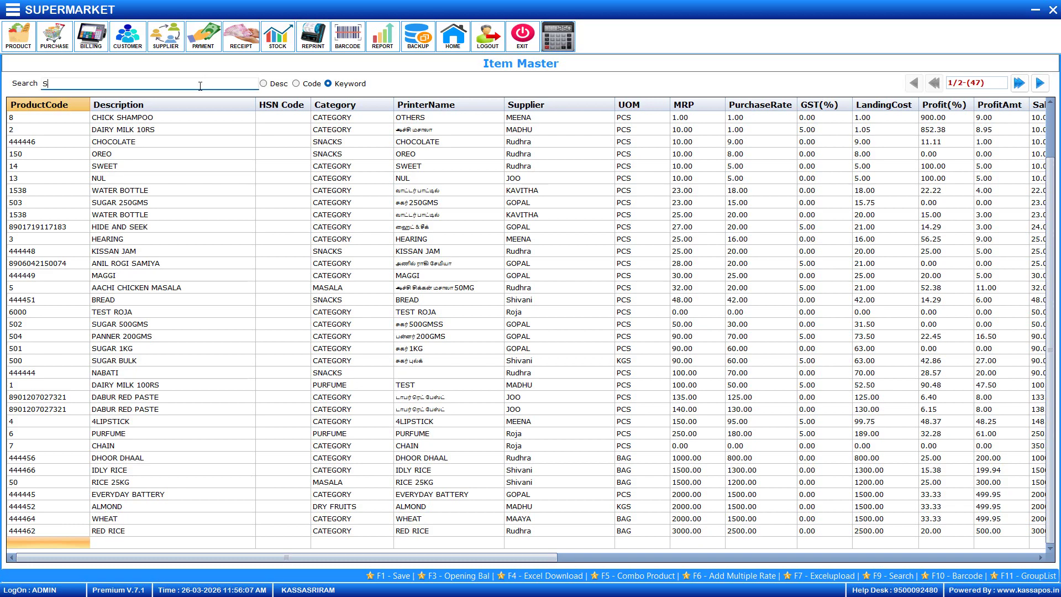
{"action": "type", "text": "UGAR"}
{"action": "key", "text": "Return"}
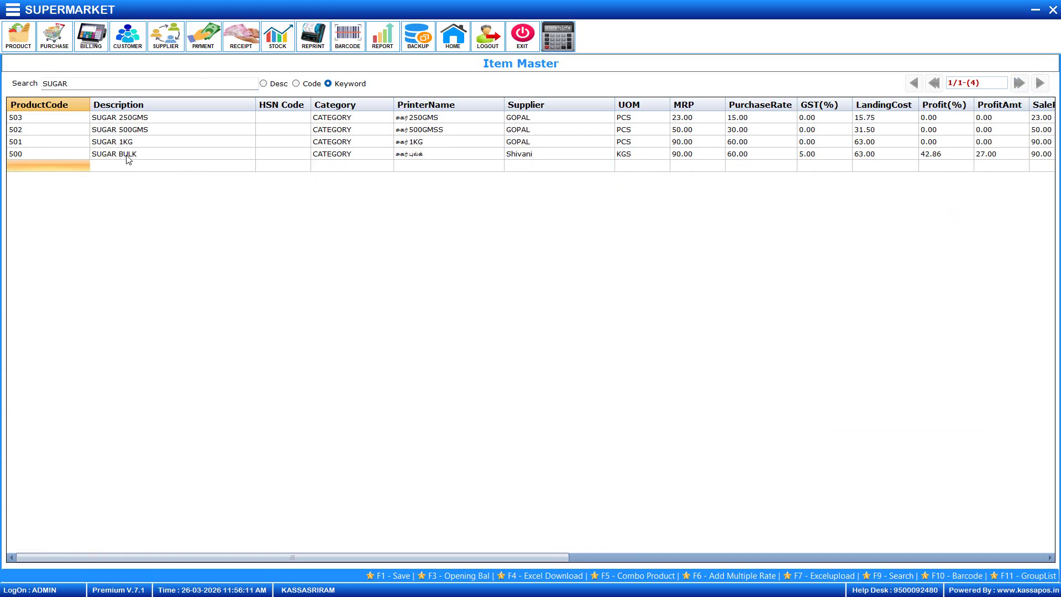
{"action": "left_click", "coordinate": [69, 152]}
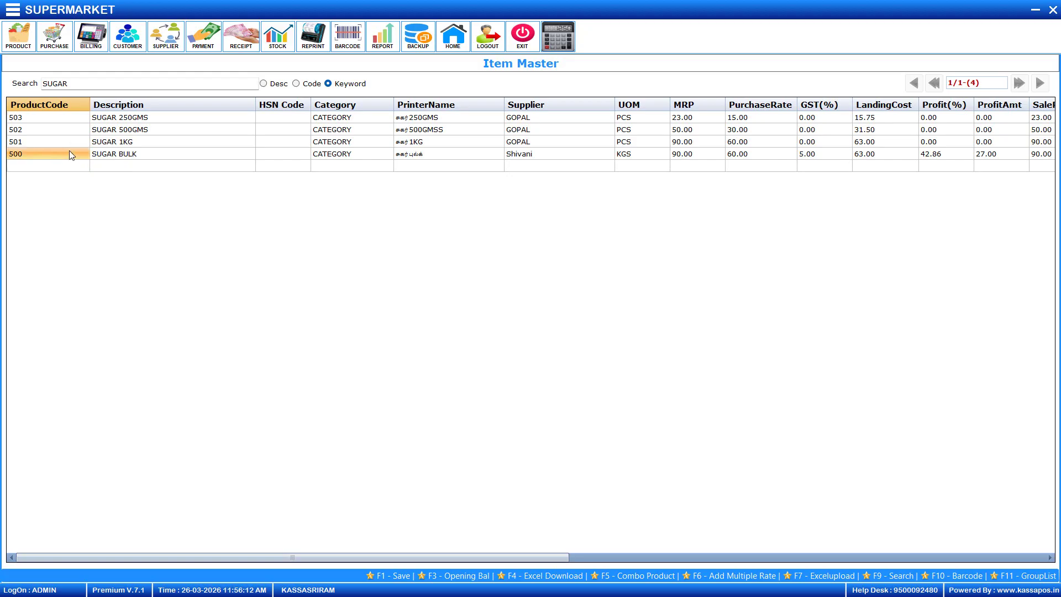
{"action": "double_click", "coordinate": [237, 159]}
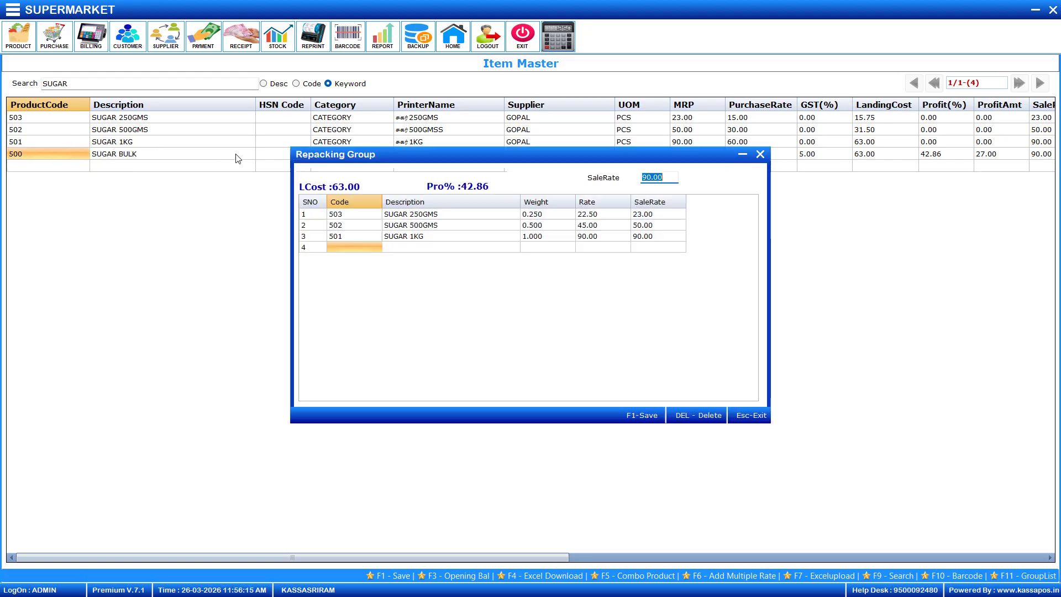
Change SUGAR BULK's sale rate to 120 to preview repack rates, then restore 90
{"action": "left_click", "coordinate": [672, 177]}
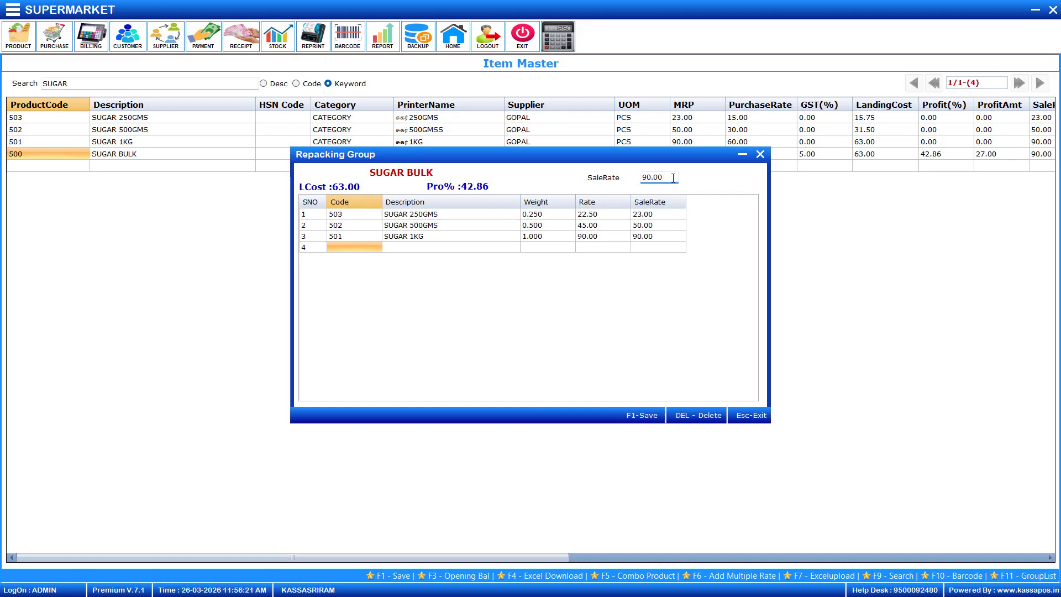
{"action": "key", "text": "BackSpace"}
{"action": "key", "text": "BackSpace"}
{"action": "key", "text": "BackSpace"}
{"action": "key", "text": "BackSpace"}
{"action": "key", "text": "BackSpace"}
{"action": "type", "text": "120"}
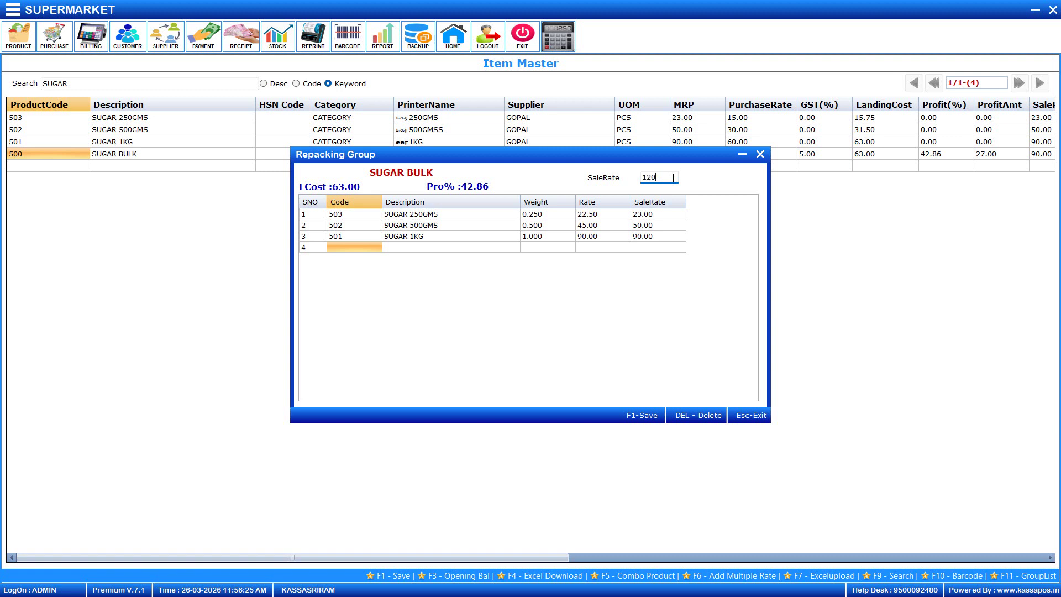
{"action": "key", "text": "Return"}
{"action": "left_click_drag", "start_coordinate": [660, 179], "coordinate": [642, 168]}
{"action": "type", "text": "90"}
{"action": "key", "text": "Return"}
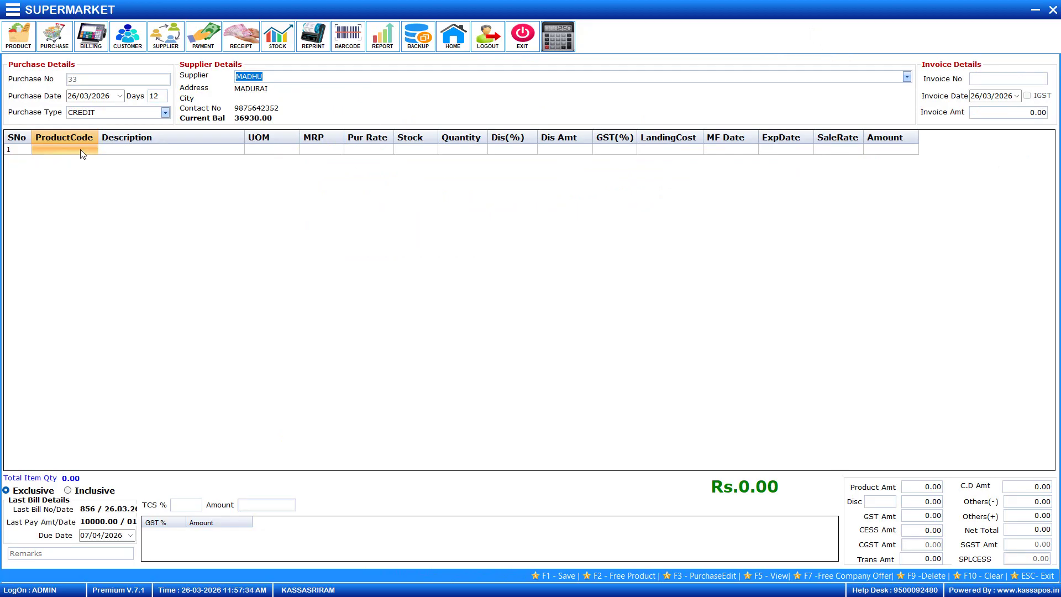
{"action": "key", "text": "Return"}
{"action": "type", "text": "SU"}
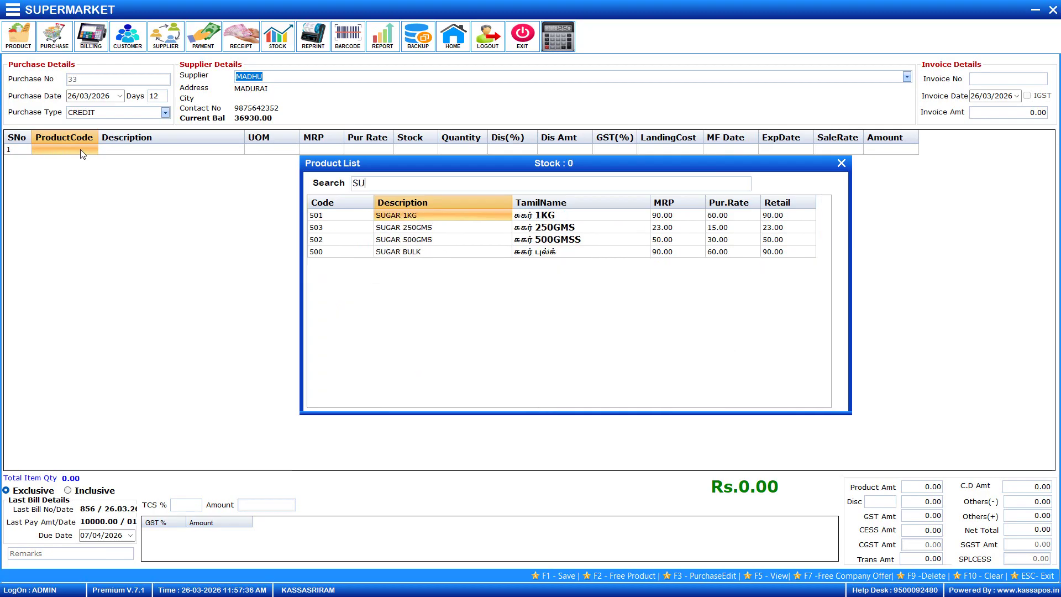
{"action": "type", "text": "GAR"}
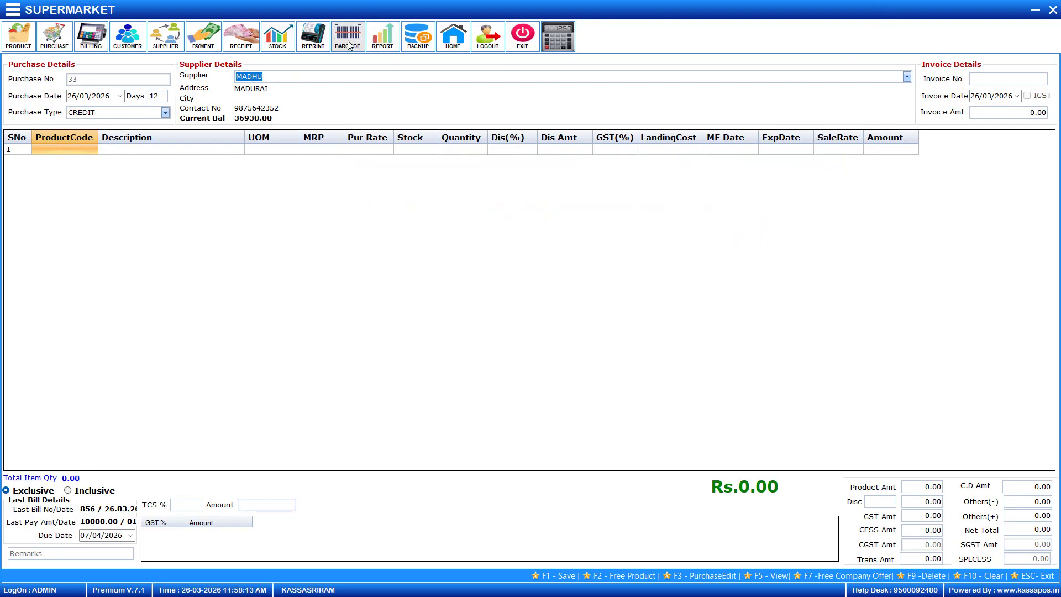
On the barcode label screen, queue 10 labels for SUGAR 1KG
{"action": "left_click", "coordinate": [349, 39]}
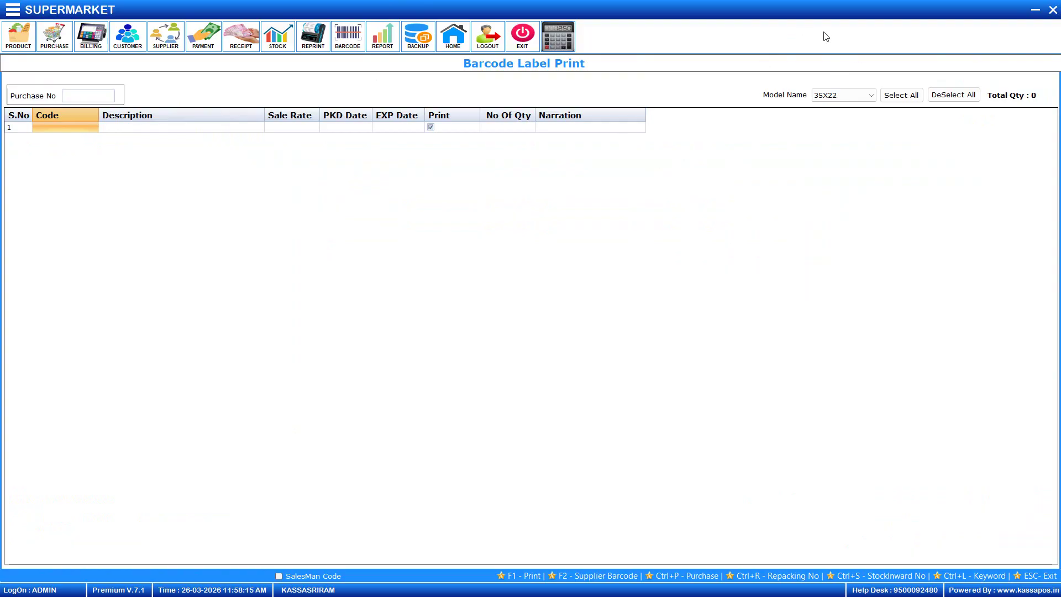
{"action": "left_click", "coordinate": [55, 131]}
{"action": "type", "text": "SUGAR"}
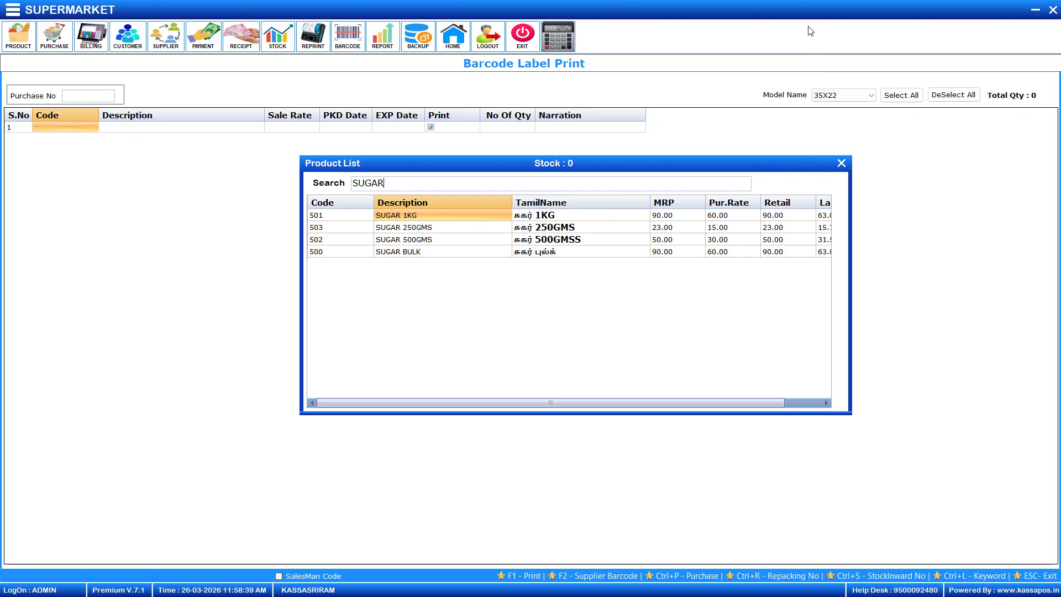
{"action": "double_click", "coordinate": [416, 221]}
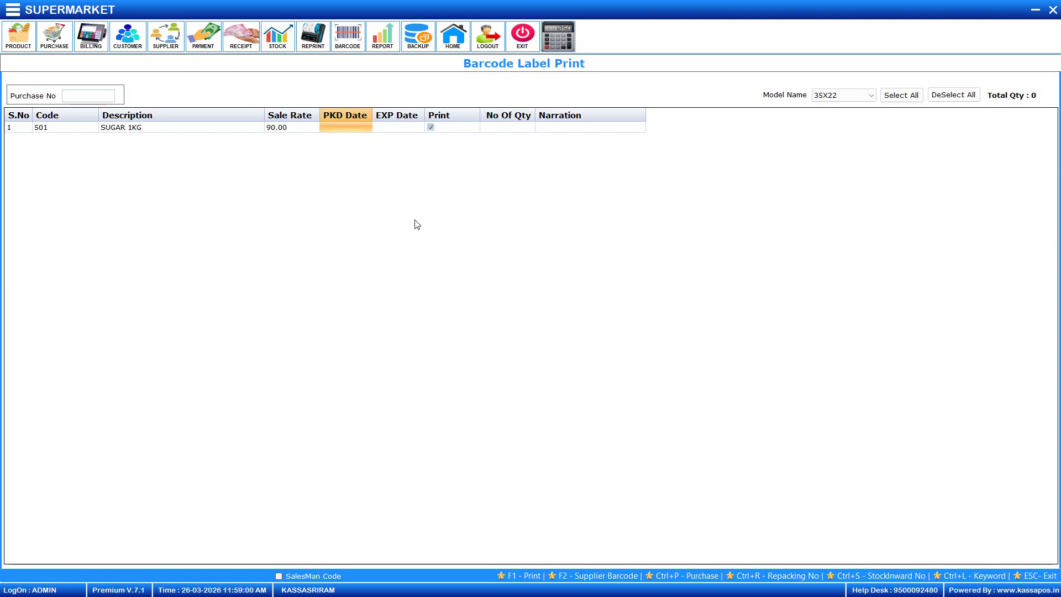
{"action": "key", "text": "Return"}
{"action": "key", "text": "Return"}
{"action": "key", "text": "Return"}
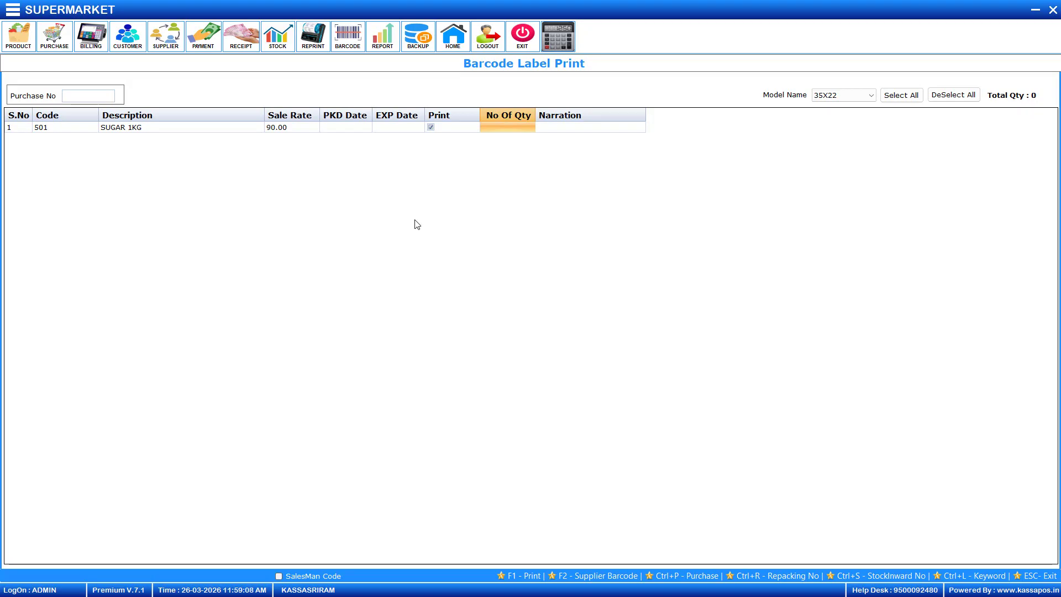
{"action": "key", "text": "Return"}
{"action": "key", "text": "Return"}
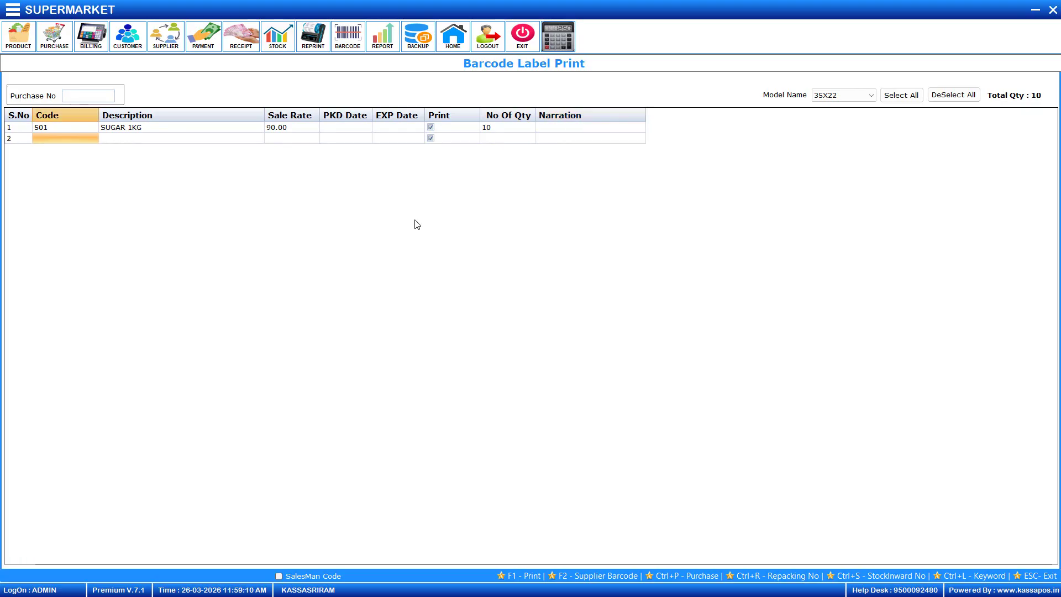
Queue 15 labels for SUGAR 500GMS and exit to the dashboard
{"action": "key", "text": "Return"}
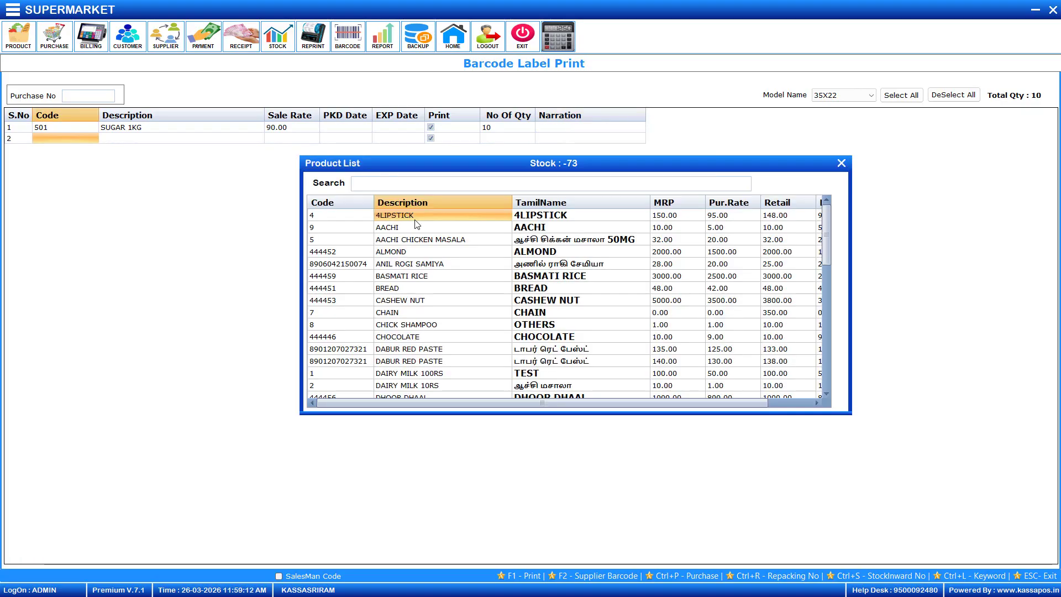
{"action": "type", "text": "SUGAR"}
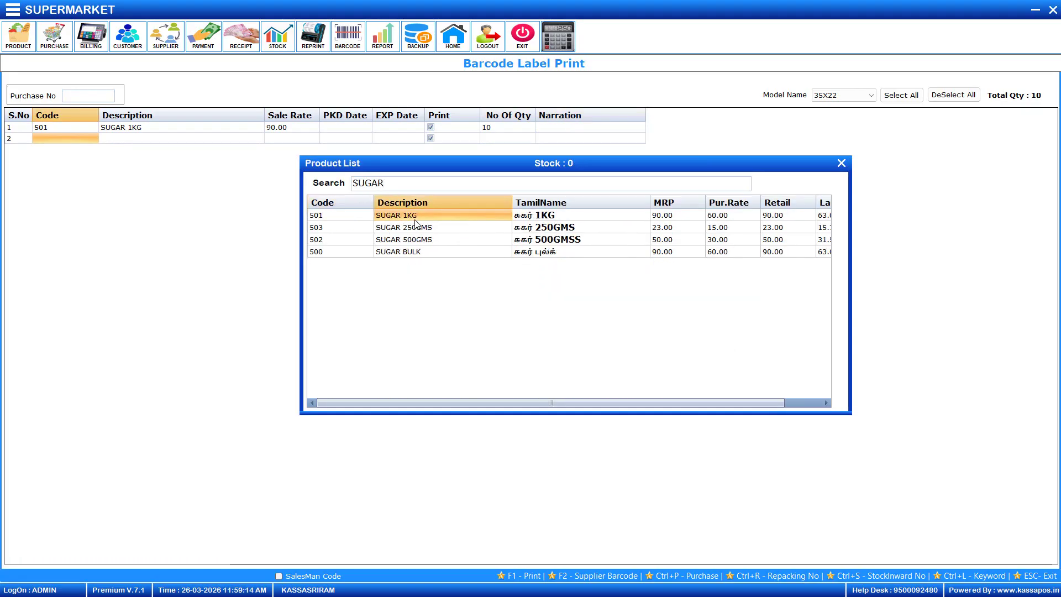
{"action": "key", "text": "Down"}
{"action": "key", "text": "Down"}
{"action": "key", "text": "Down"}
{"action": "key", "text": "Up"}
{"action": "key", "text": "Return"}
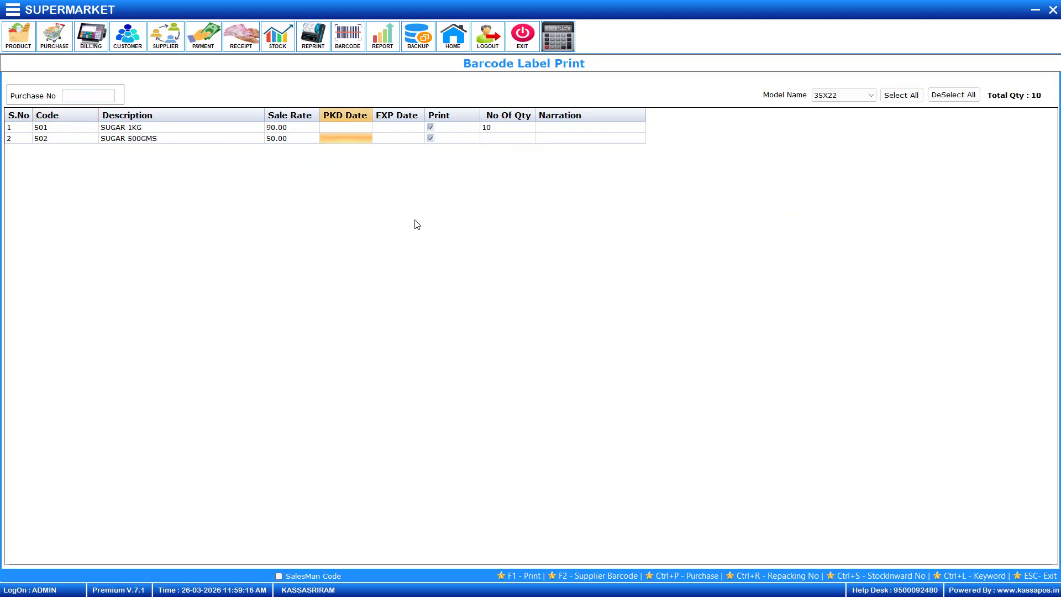
{"action": "key", "text": "Return"}
{"action": "key", "text": "Return"}
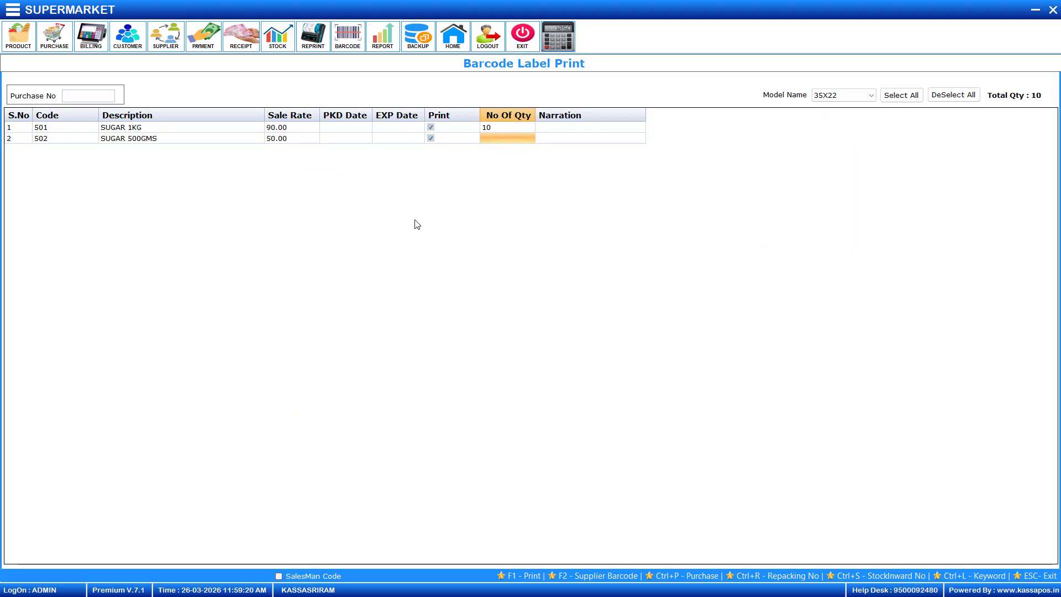
{"action": "type", "text": "15"}
{"action": "key", "text": "Return"}
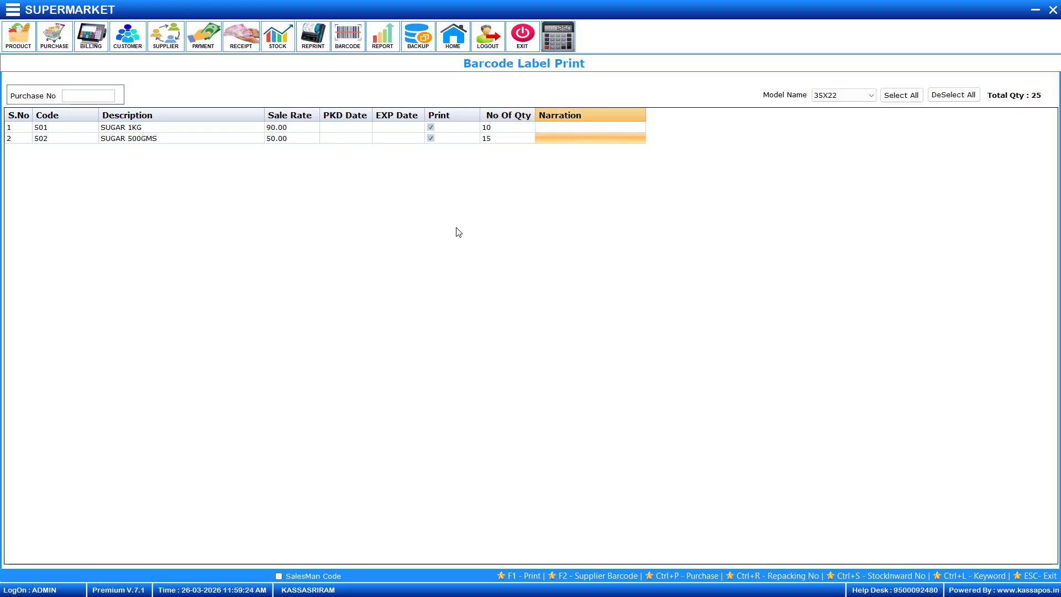
{"action": "key", "text": "Escape"}
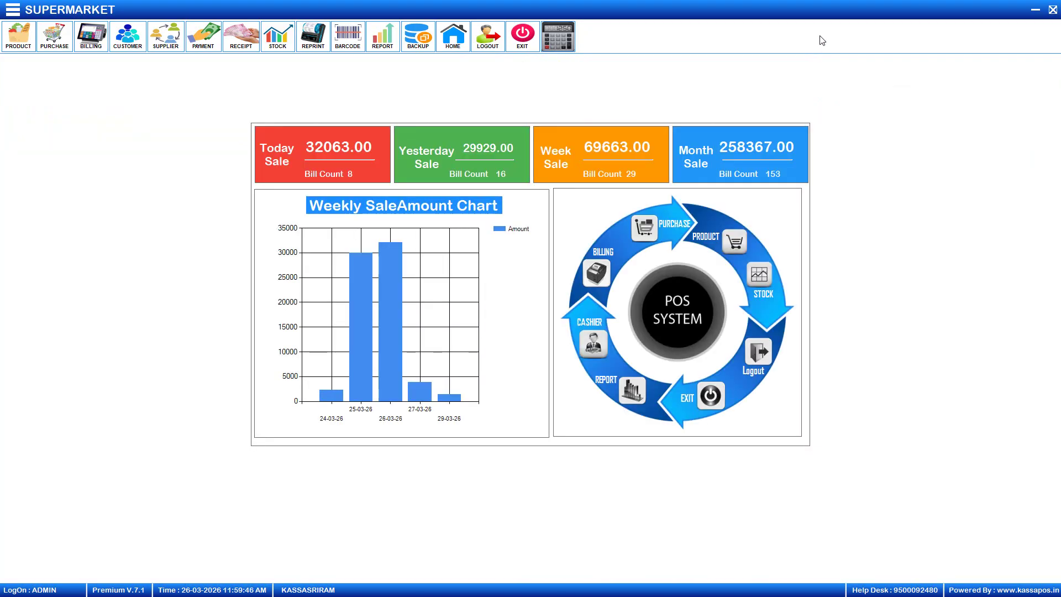
Open the Offer Promotion Master from the Master section of the navigation menu
{"action": "left_click", "coordinate": [15, 10]}
{"action": "left_click", "coordinate": [30, 31]}
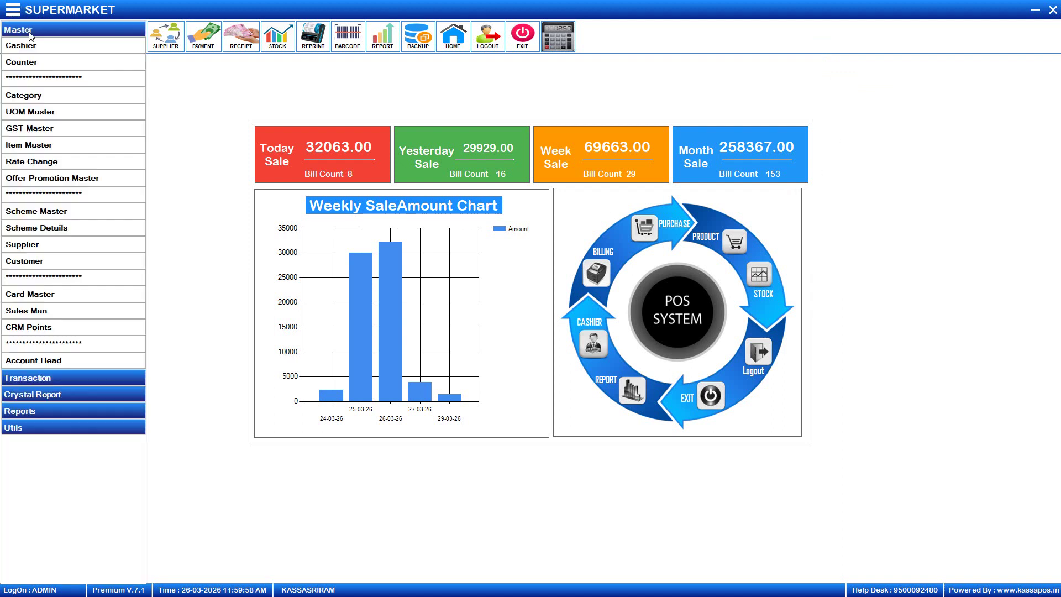
{"action": "left_click", "coordinate": [54, 178]}
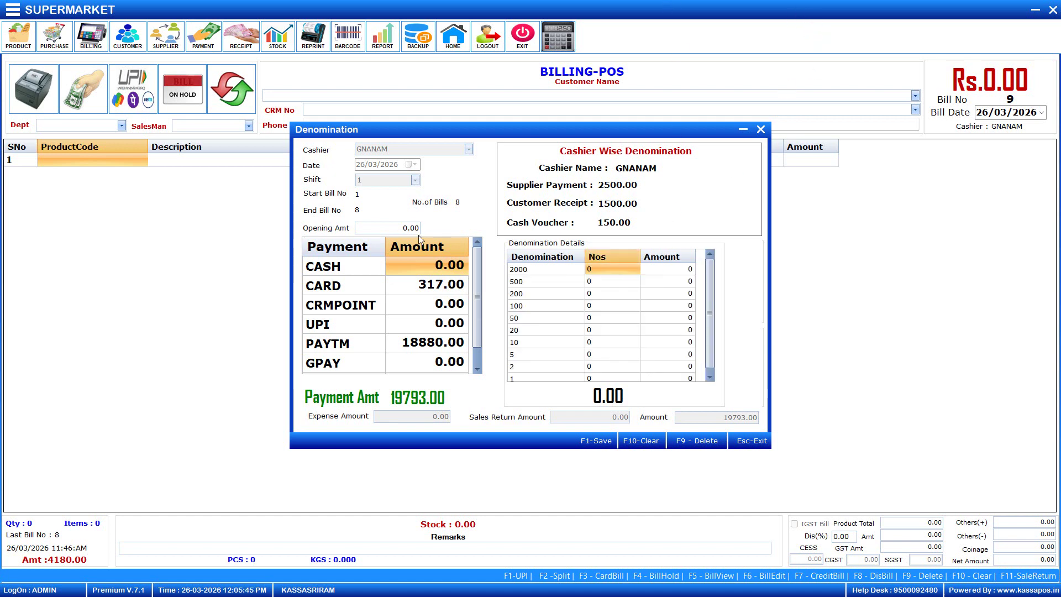
Set the denomination opening amount to 2000
{"action": "left_click", "coordinate": [398, 226]}
{"action": "type", "text": "2000"}
{"action": "type", "text": "3"}
{"action": "key", "text": "BackSpace"}
Count two 2000s, ten 500s and five 200s for 10000 cash, then close the window
{"action": "left_click", "coordinate": [612, 275]}
{"action": "type", "text": "2"}
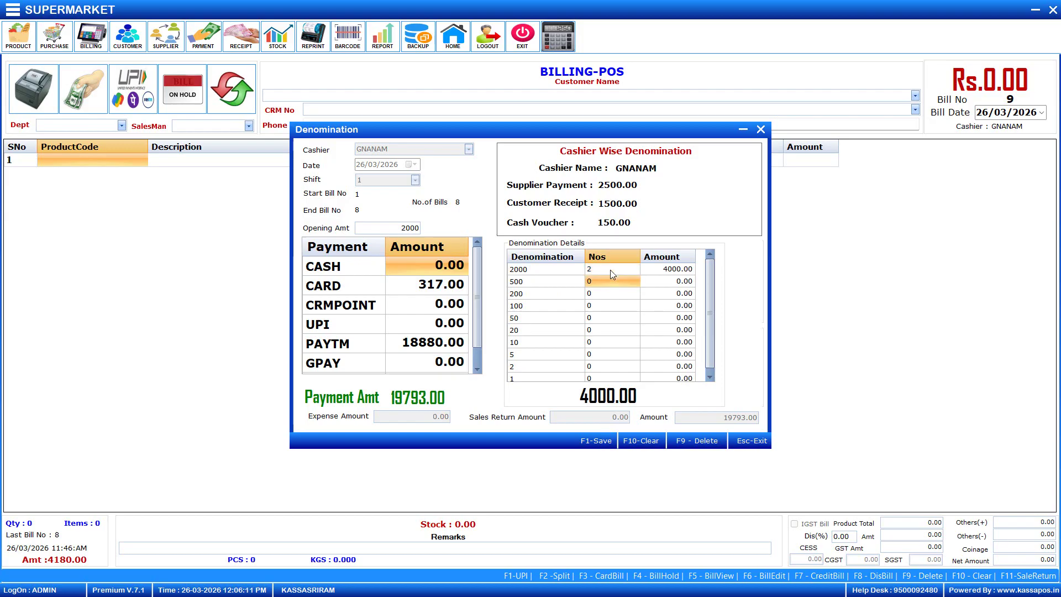
{"action": "type", "text": "10"}
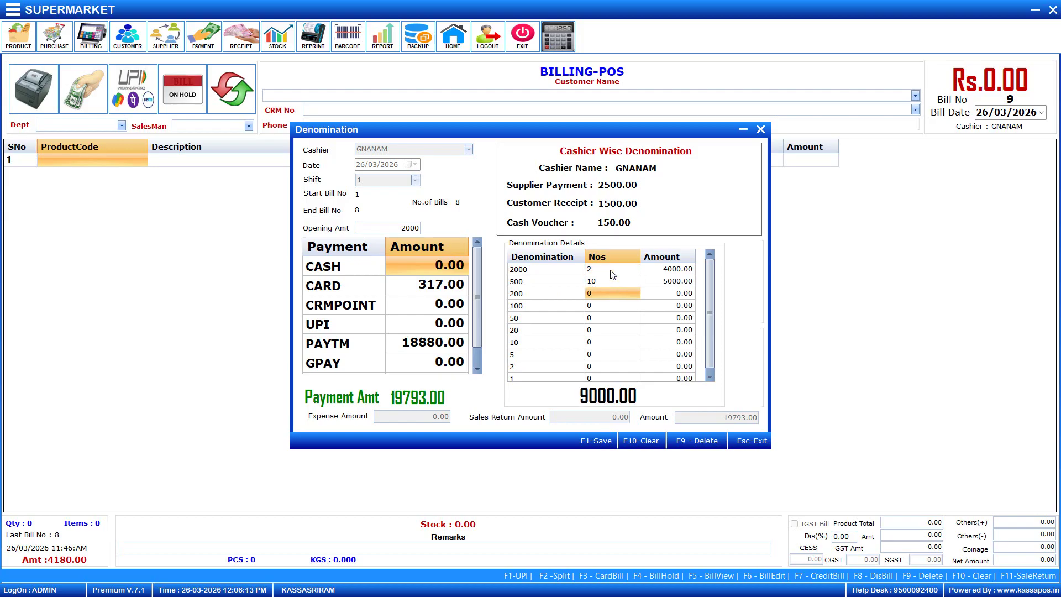
{"action": "type", "text": "5"}
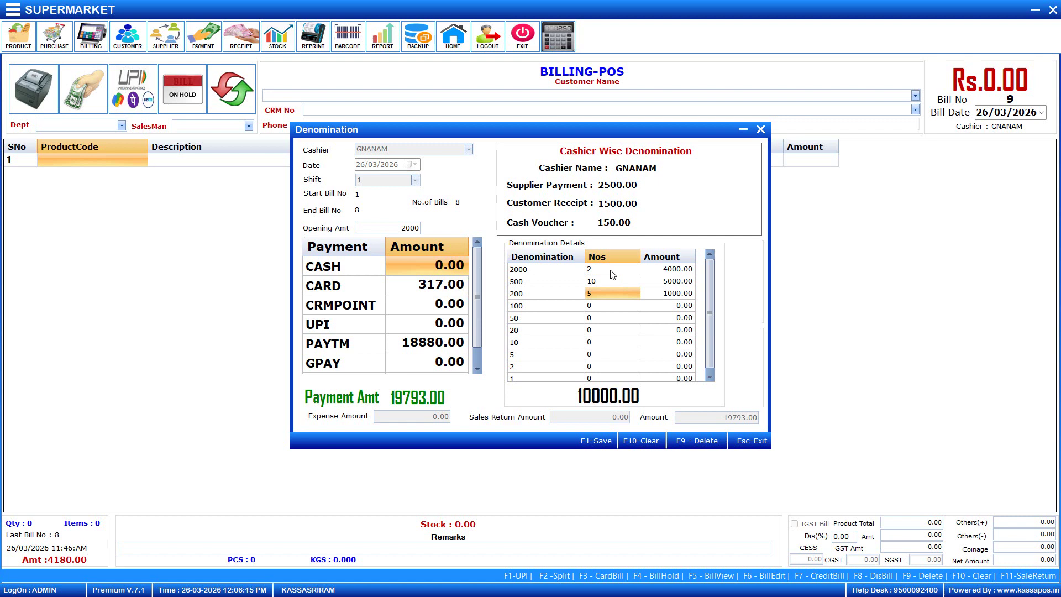
{"action": "key", "text": "Return"}
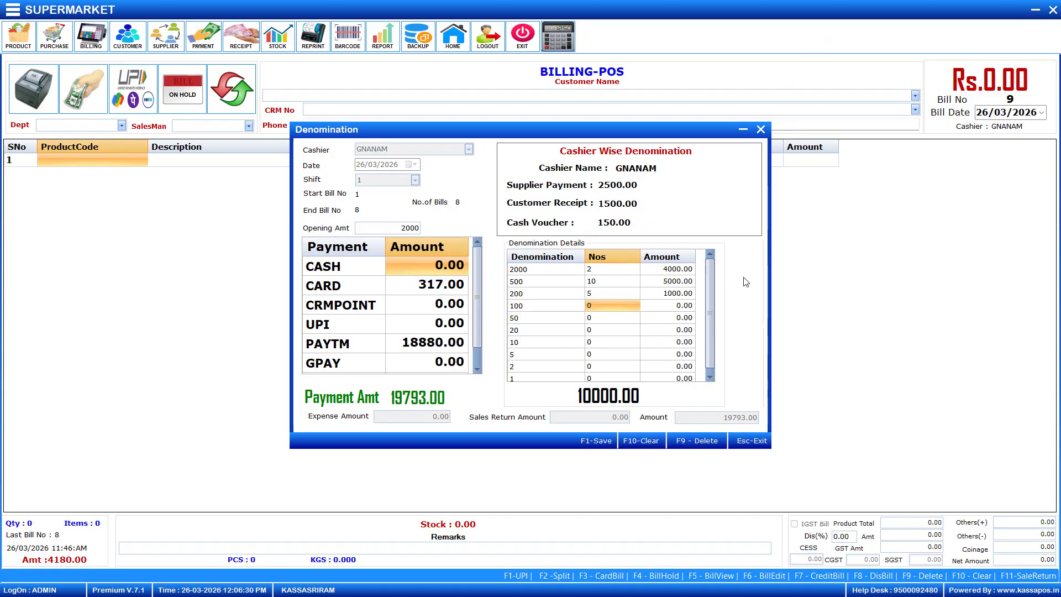
{"action": "key", "text": "Down"}
{"action": "key", "text": "Down"}
{"action": "key", "text": "Down"}
{"action": "key", "text": "Down"}
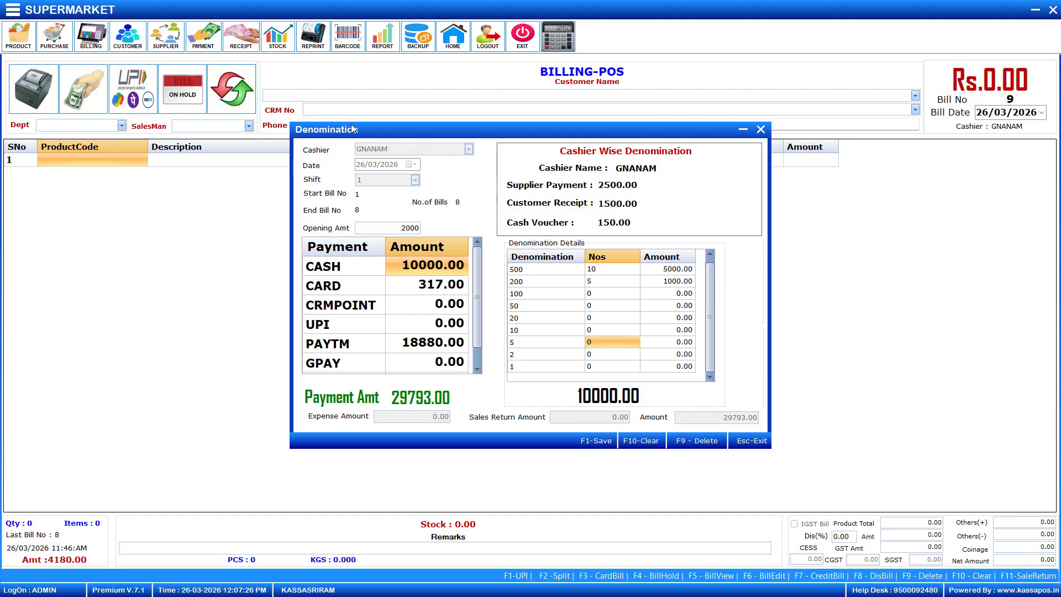
{"action": "left_click", "coordinate": [761, 130]}
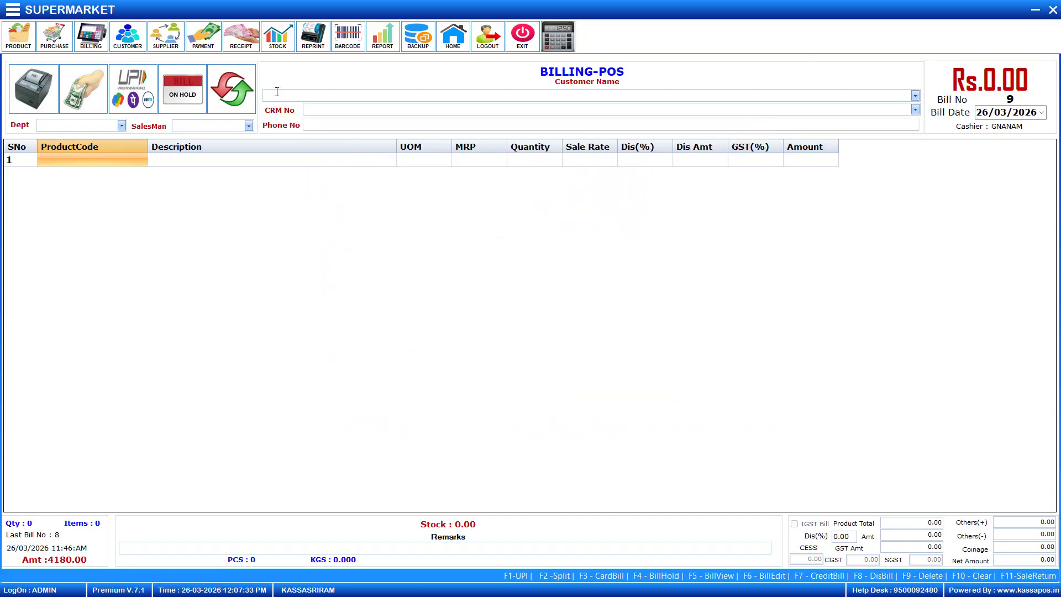
Look over today's PAYMENT and RECEIPT entries, then escape back to the home dashboard
{"action": "left_click", "coordinate": [209, 44]}
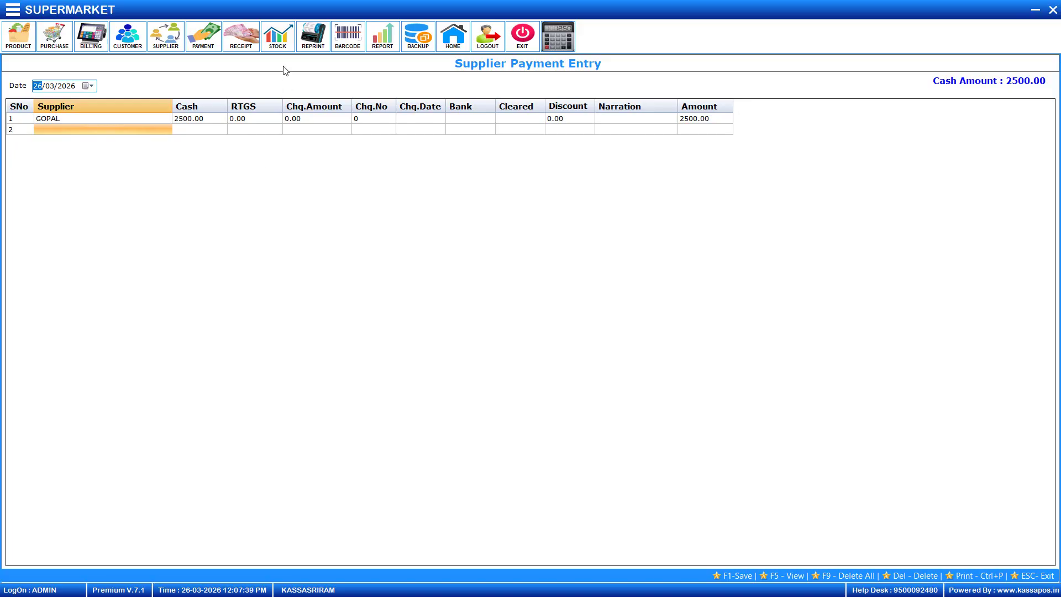
{"action": "left_click", "coordinate": [248, 33]}
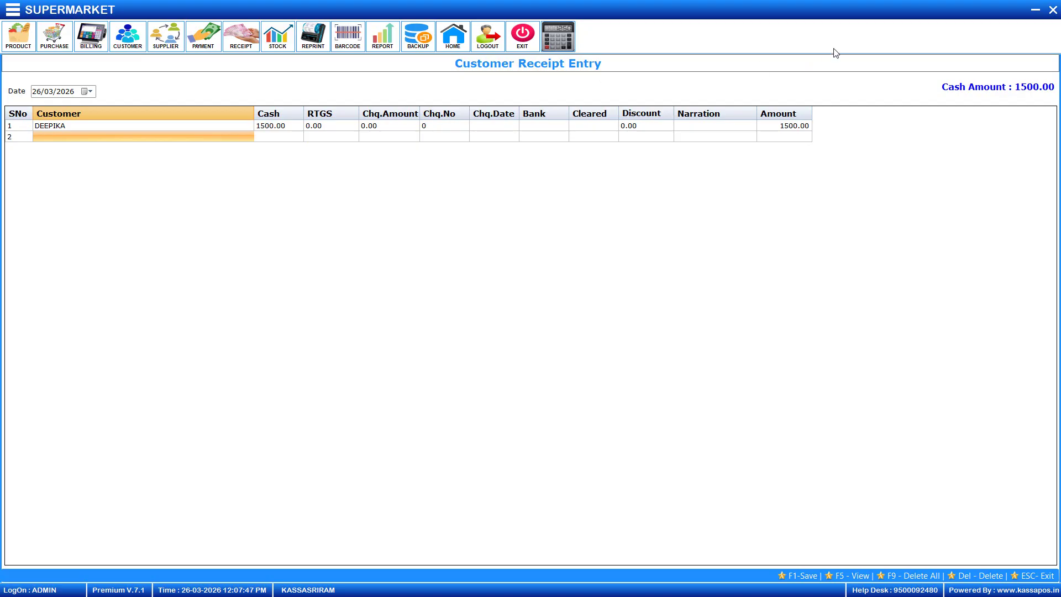
{"action": "key", "text": "Escape"}
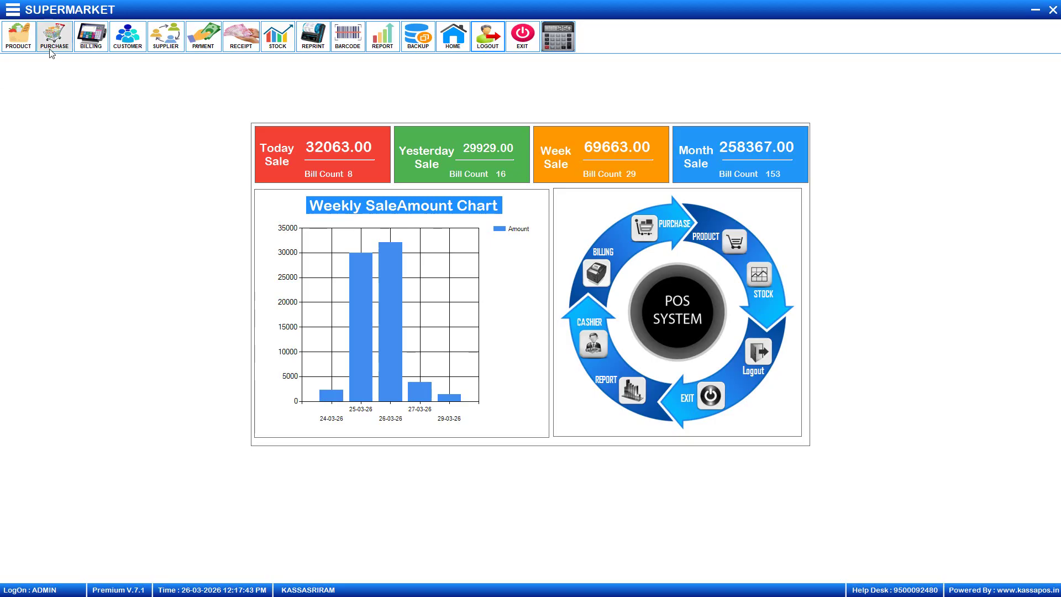
Open the UserRights-Master screen from the Utils section of the navigation menu
{"action": "left_click", "coordinate": [9, 7]}
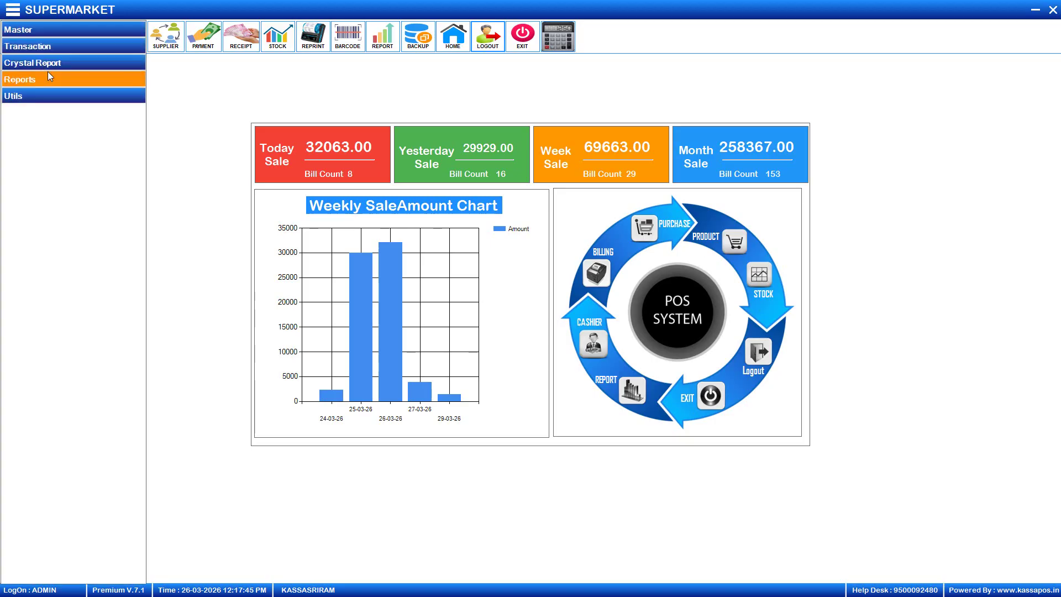
{"action": "left_click", "coordinate": [44, 98]}
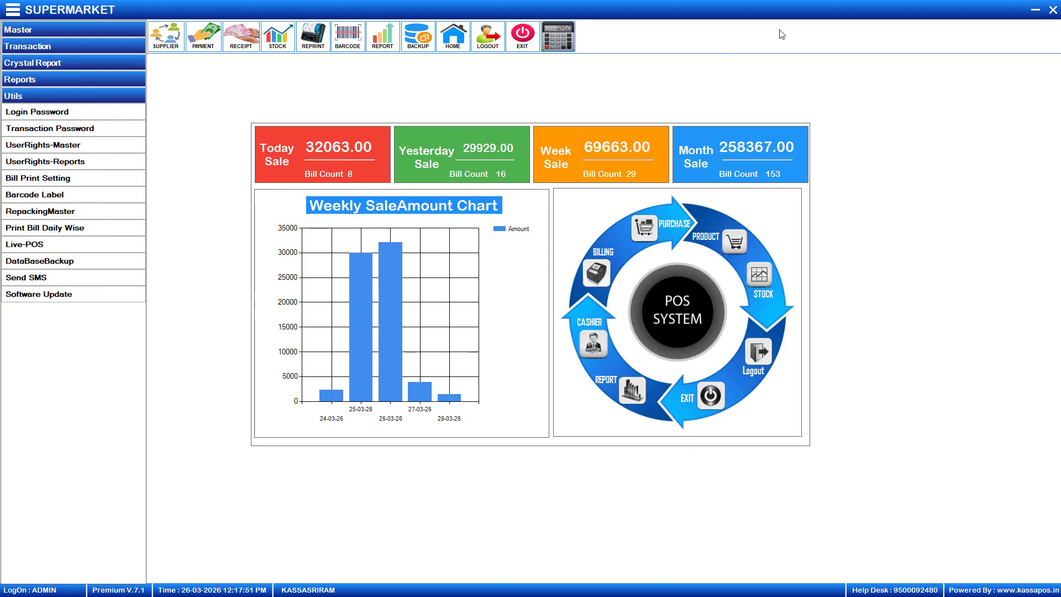
{"action": "left_click", "coordinate": [67, 147]}
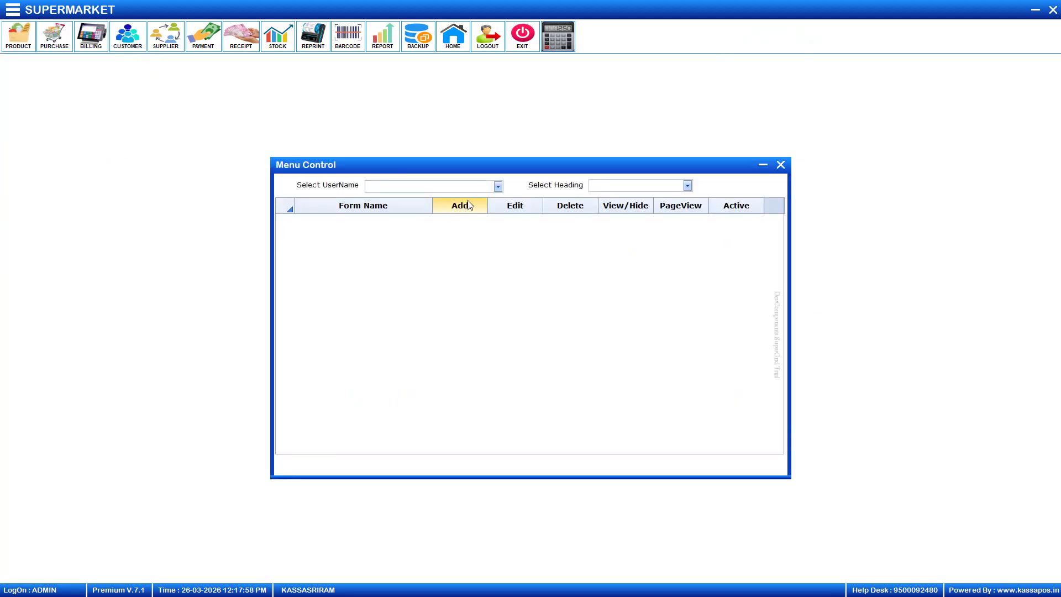
Show BILLING's rights for the Transaction heading, including Billing-POS, then close Menu Control
{"action": "left_click", "coordinate": [498, 186]}
{"action": "left_click", "coordinate": [470, 200]}
{"action": "left_click", "coordinate": [688, 186]}
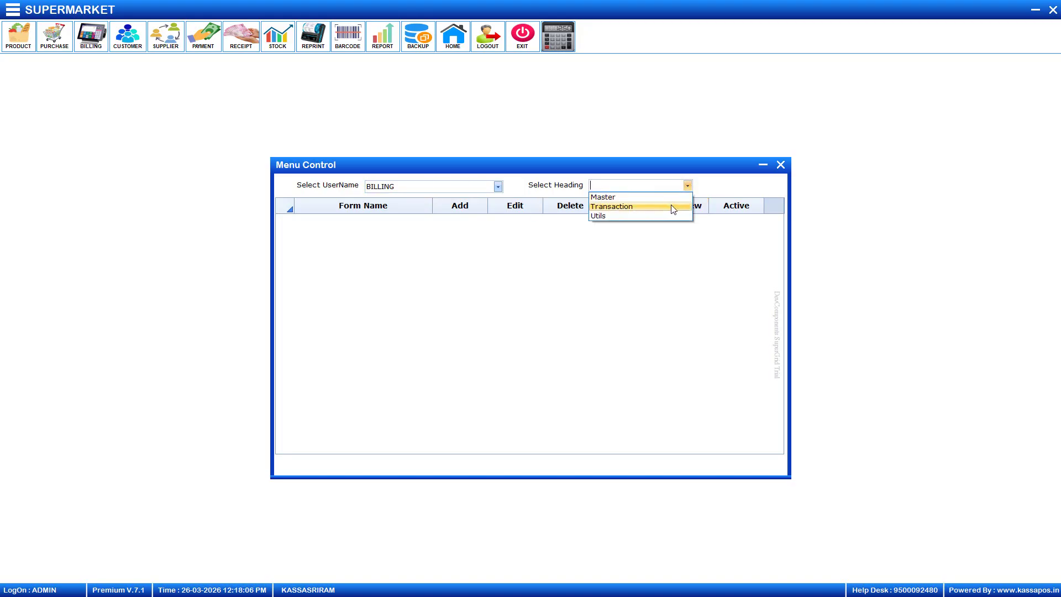
{"action": "left_click", "coordinate": [673, 207]}
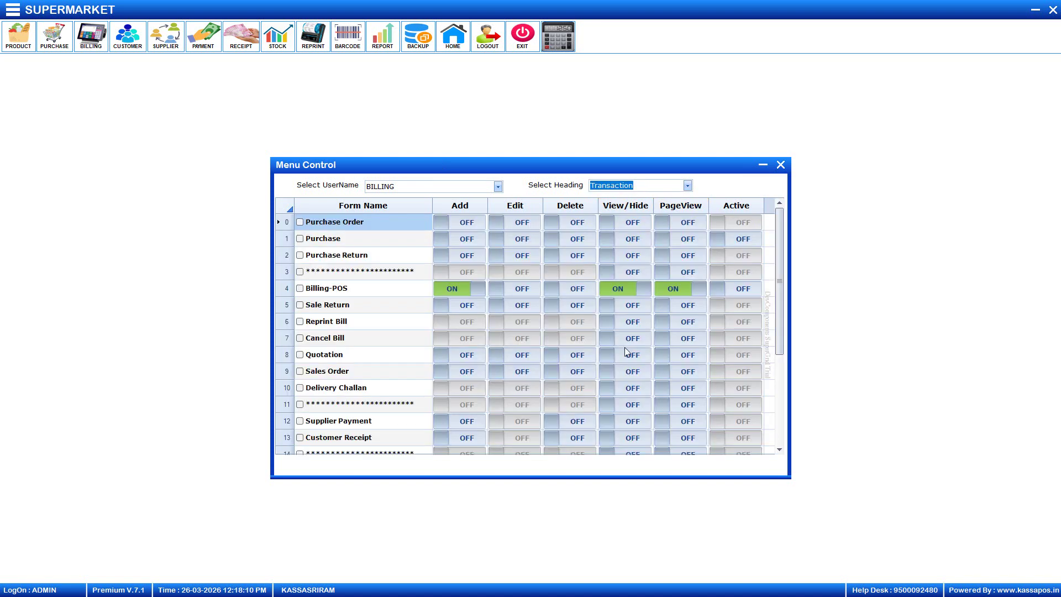
{"action": "left_click", "coordinate": [813, 40]}
{"action": "left_click", "coordinate": [781, 165]}
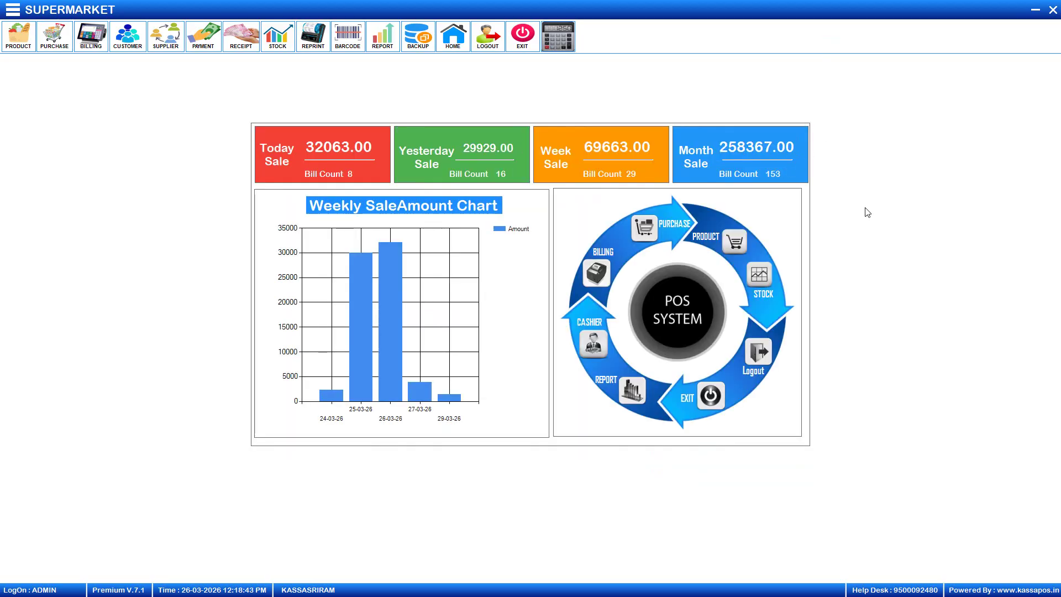
Log out of ADMIN and log in as the BILLING user with its password
{"action": "left_click", "coordinate": [497, 36]}
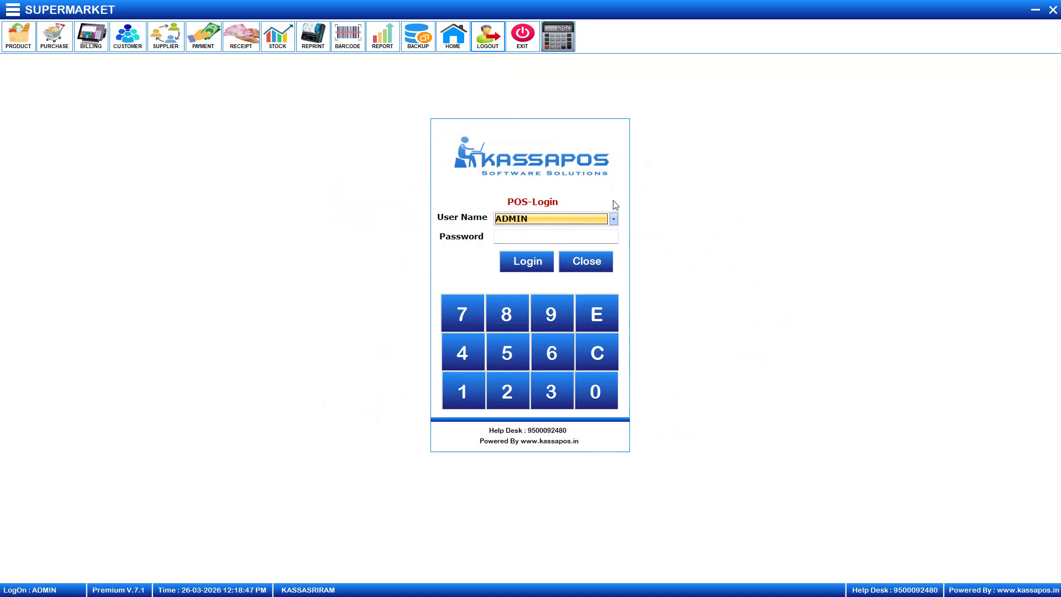
{"action": "left_click", "coordinate": [614, 219]}
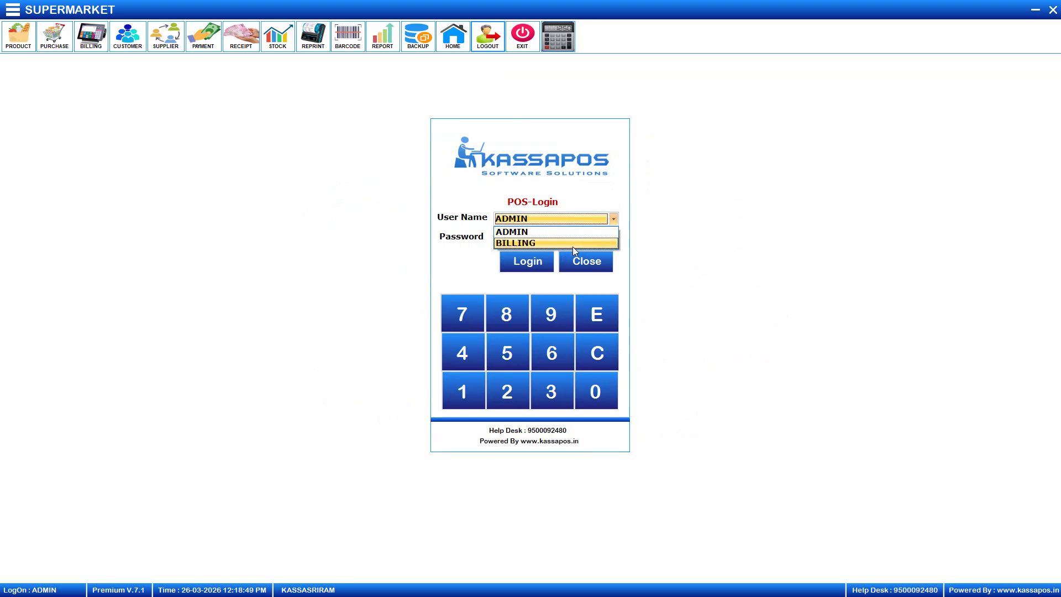
{"action": "left_click", "coordinate": [573, 243]}
{"action": "left_click", "coordinate": [568, 238]}
{"action": "type", "text": "1"}
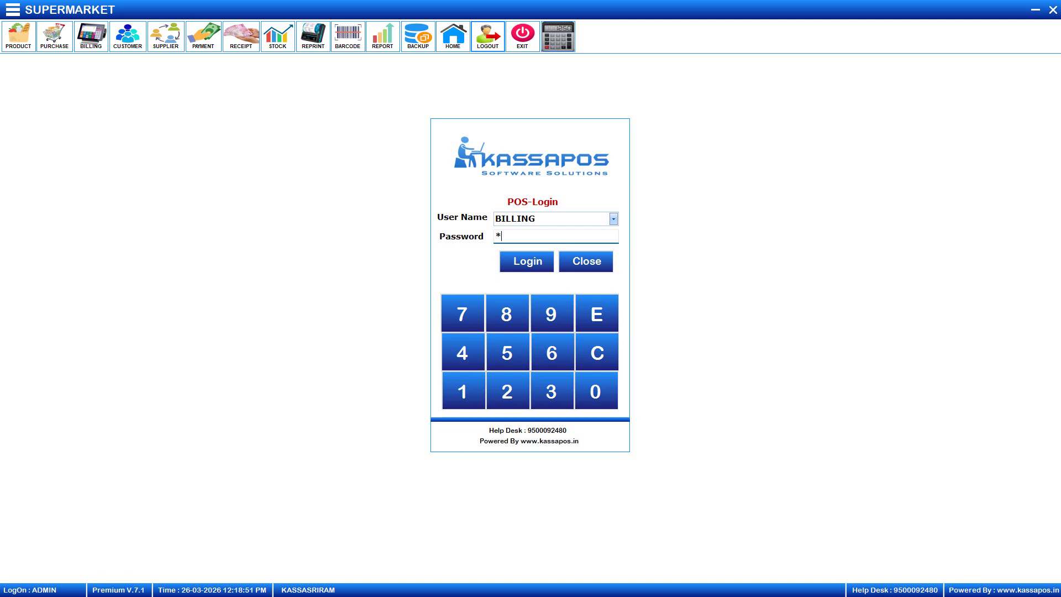
{"action": "key", "text": "Return"}
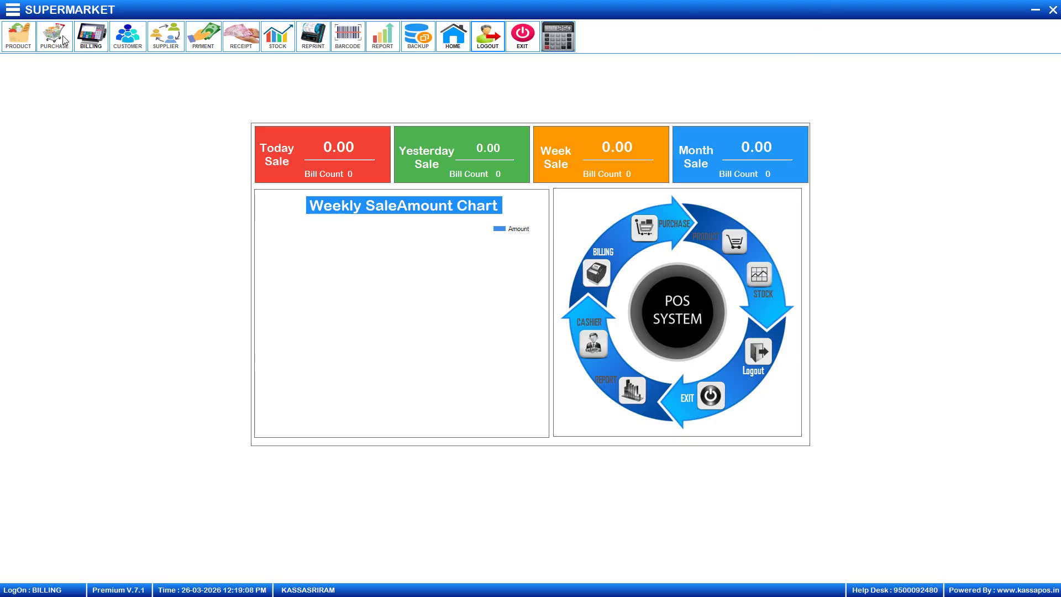
Try starting a bill twice as BILLING, dismissing the Cashier login prompt each time
{"action": "left_click", "coordinate": [84, 37]}
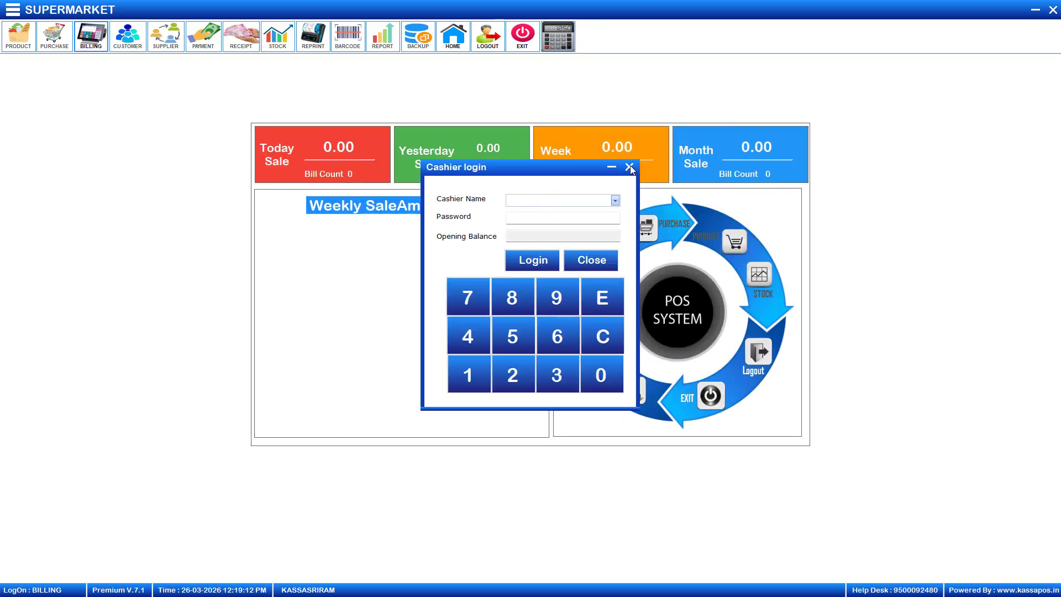
{"action": "left_click", "coordinate": [630, 166]}
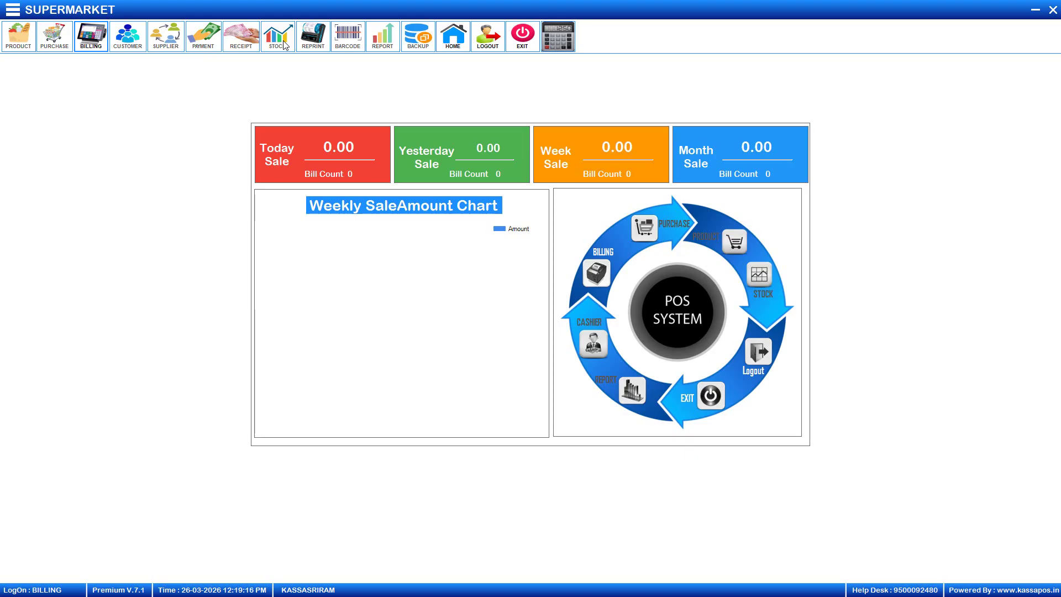
{"action": "left_click", "coordinate": [98, 38]}
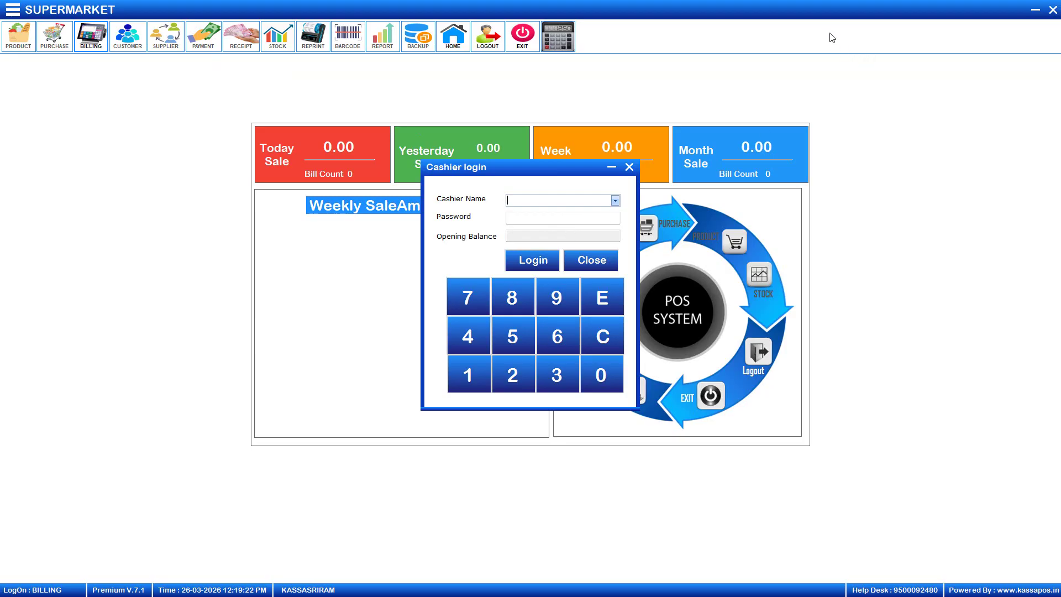
{"action": "left_click", "coordinate": [629, 168]}
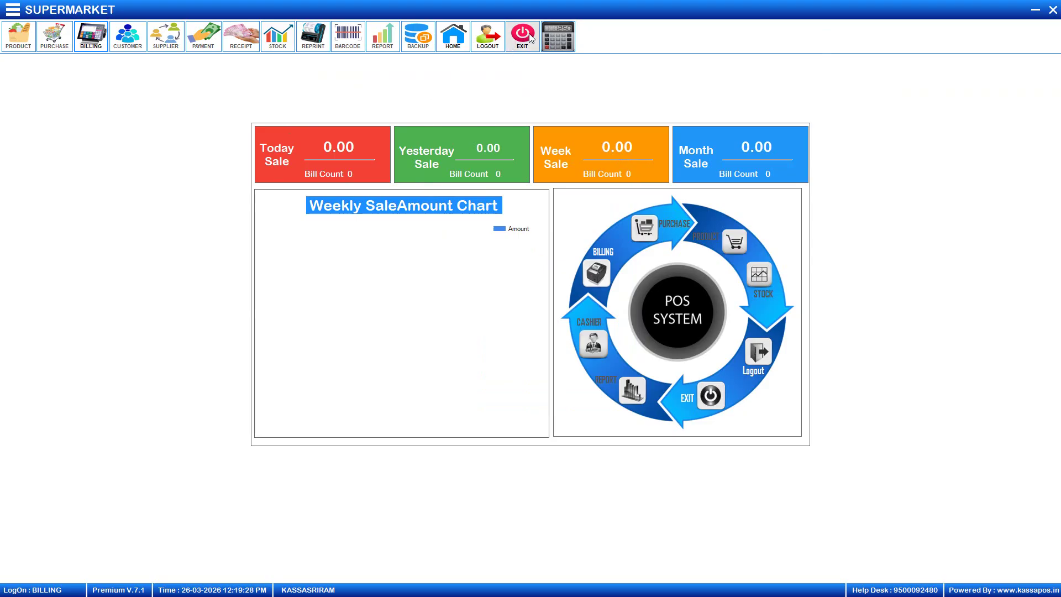
Log out of BILLING and log back in as ADMIN with the admin password
{"action": "left_click", "coordinate": [489, 36]}
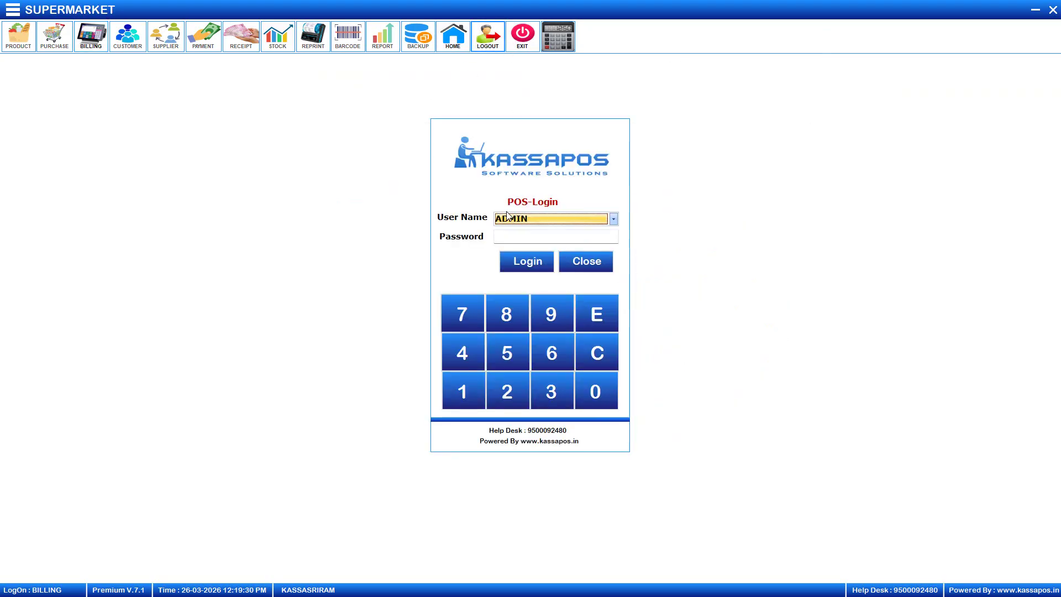
{"action": "left_click", "coordinate": [519, 234]}
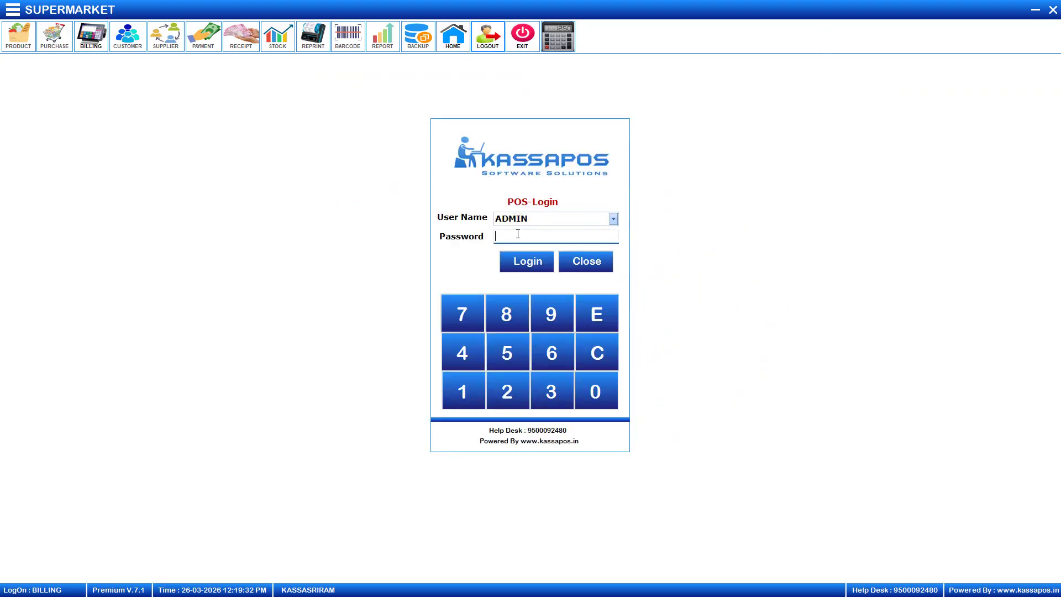
{"action": "type", "text": "123456"}
{"action": "key", "text": "Return"}
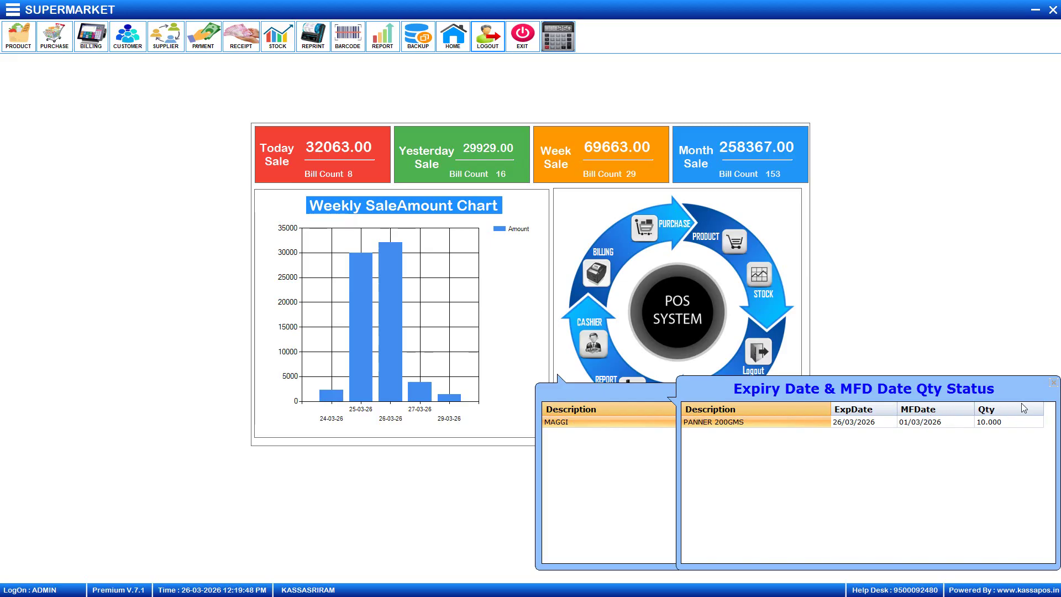
Dismiss the expiry alert, view Sales Report Part1 under Crystal Report > Sale Master, then close it
{"action": "left_click", "coordinate": [1054, 383]}
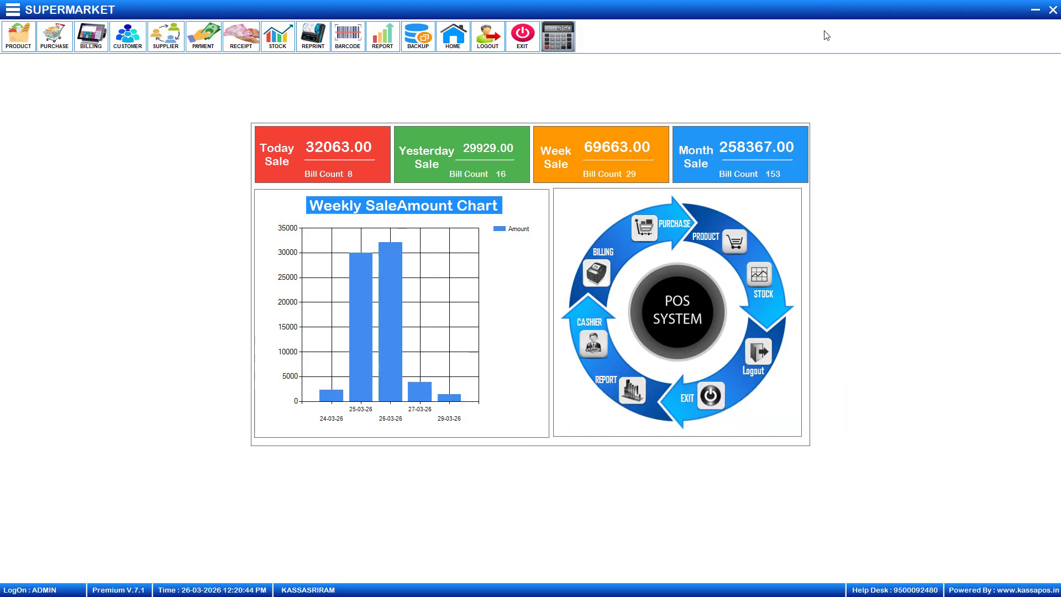
{"action": "left_click", "coordinate": [23, 11]}
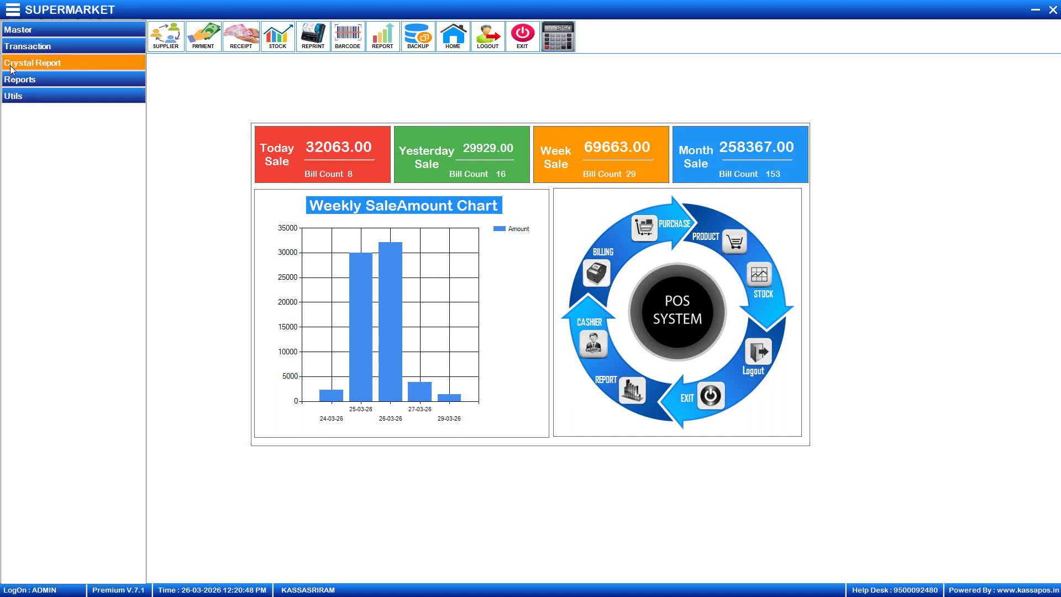
{"action": "left_click", "coordinate": [68, 62]}
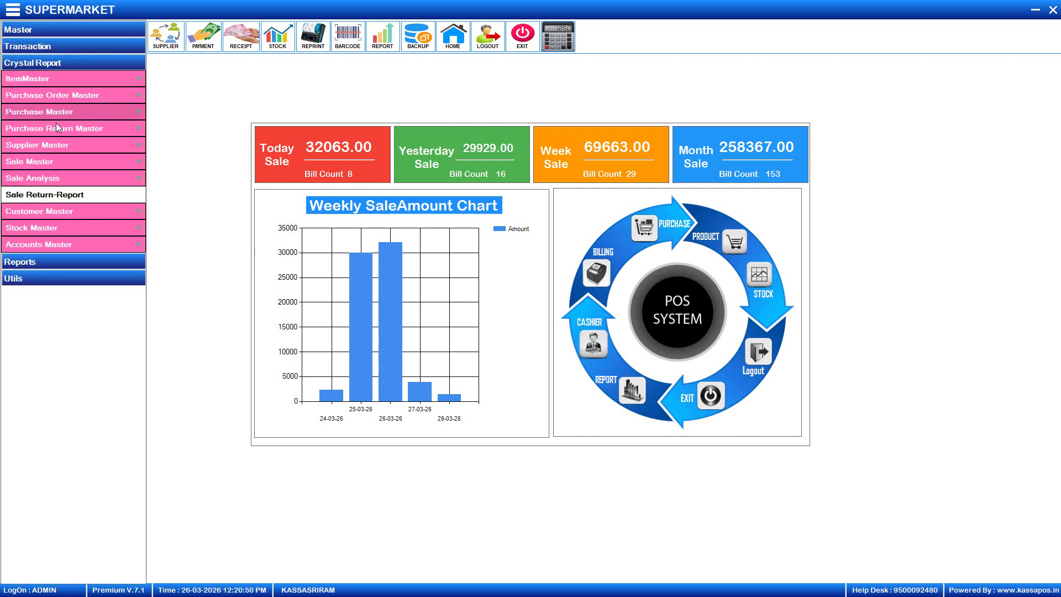
{"action": "left_click", "coordinate": [48, 178]}
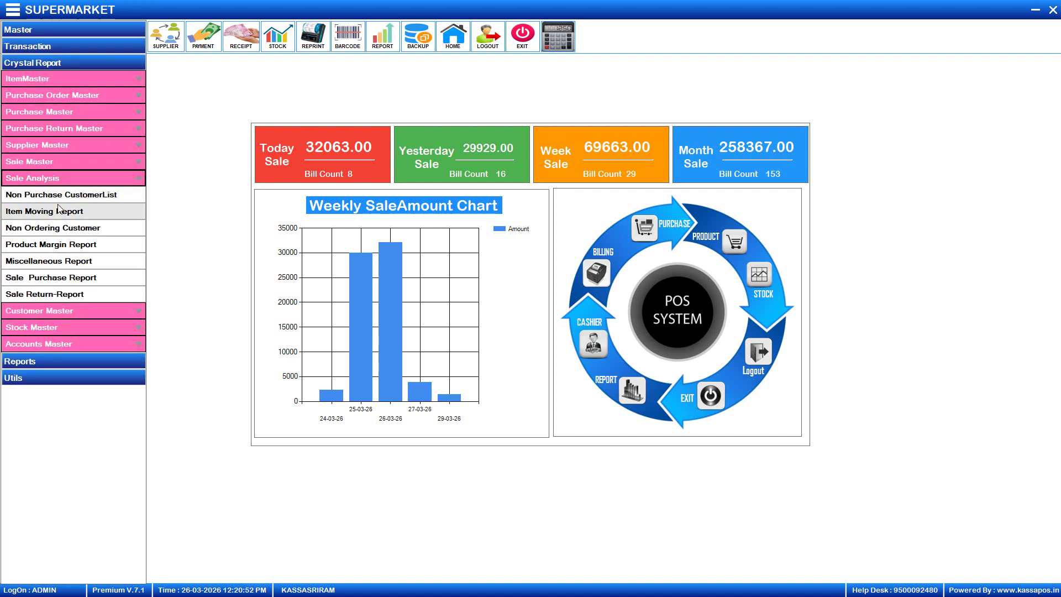
{"action": "left_click", "coordinate": [73, 161]}
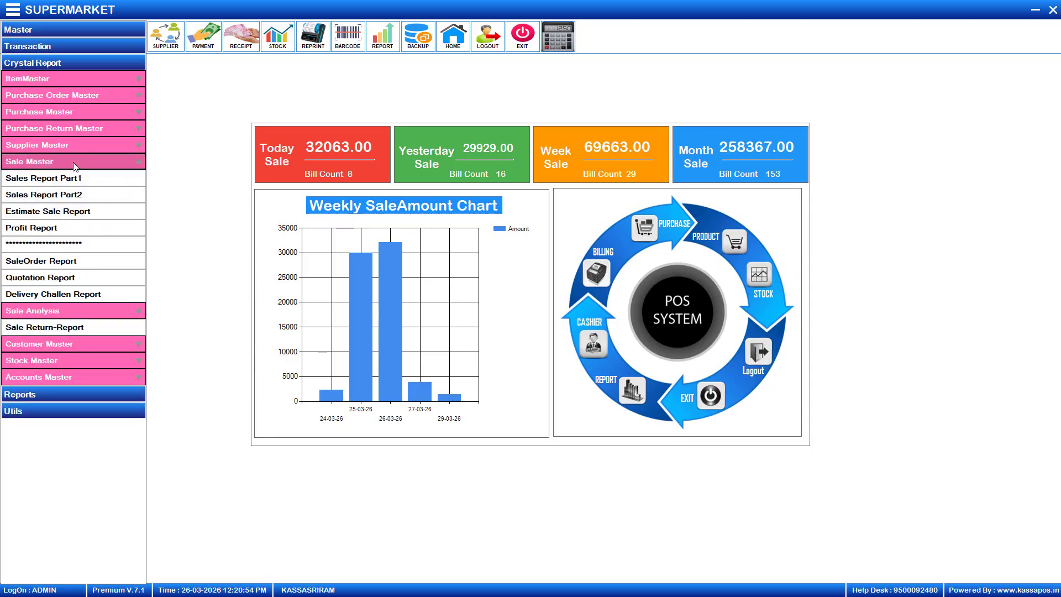
{"action": "left_click", "coordinate": [68, 179]}
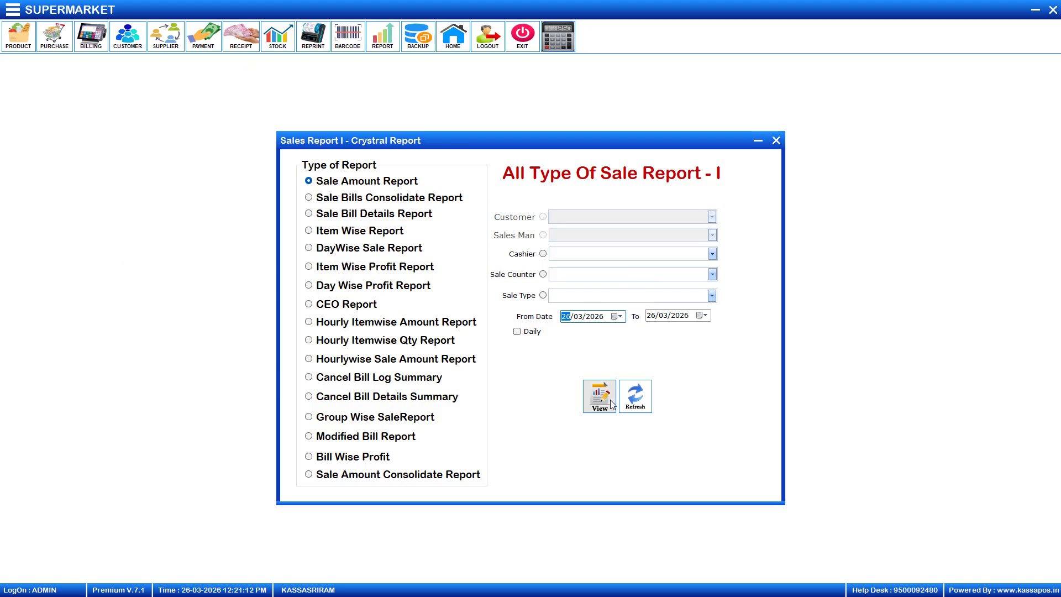
{"action": "left_click", "coordinate": [776, 141]}
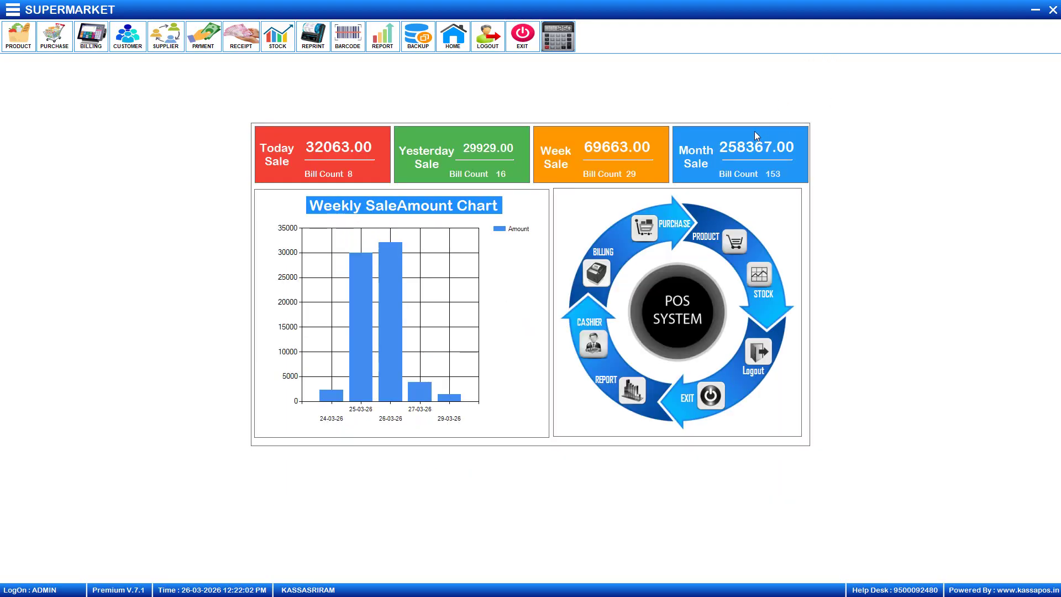
Open GSTReport Excel under Crystal Report > Accounts Master for 26/03/2026 sales
{"action": "left_click", "coordinate": [13, 9]}
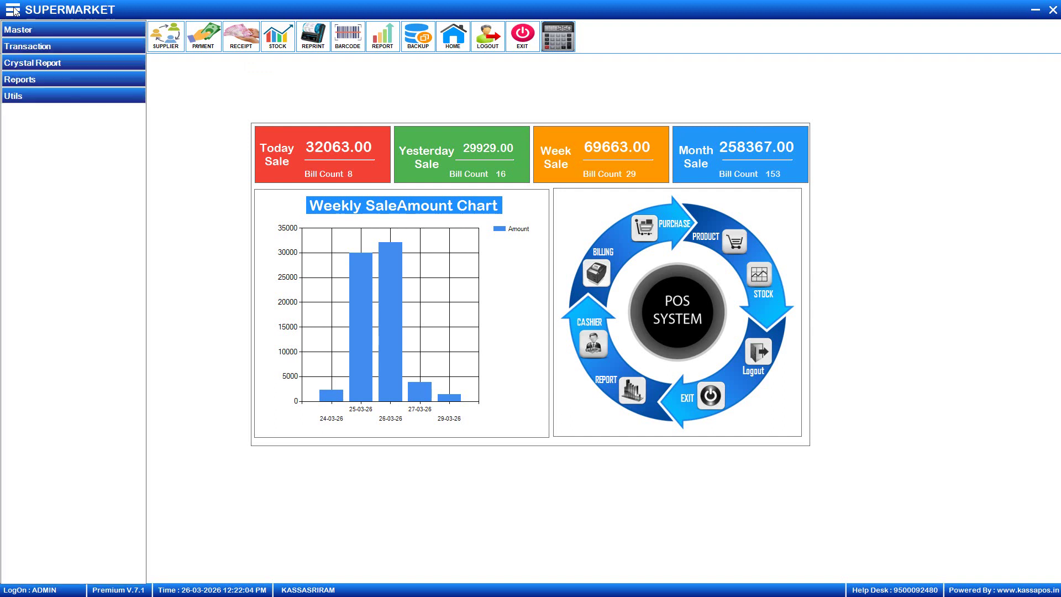
{"action": "left_click", "coordinate": [35, 63]}
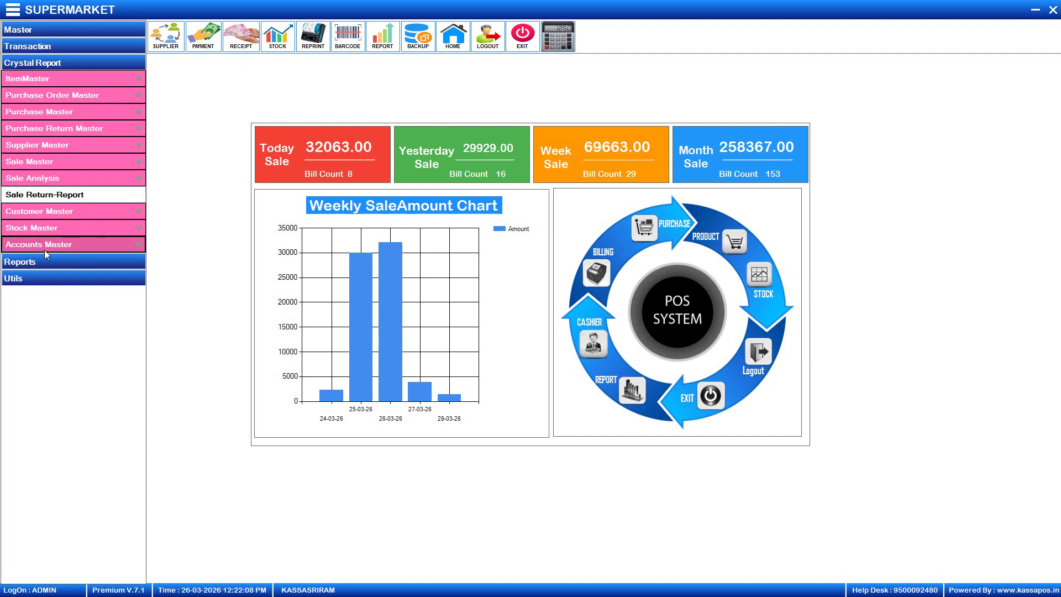
{"action": "left_click", "coordinate": [113, 249]}
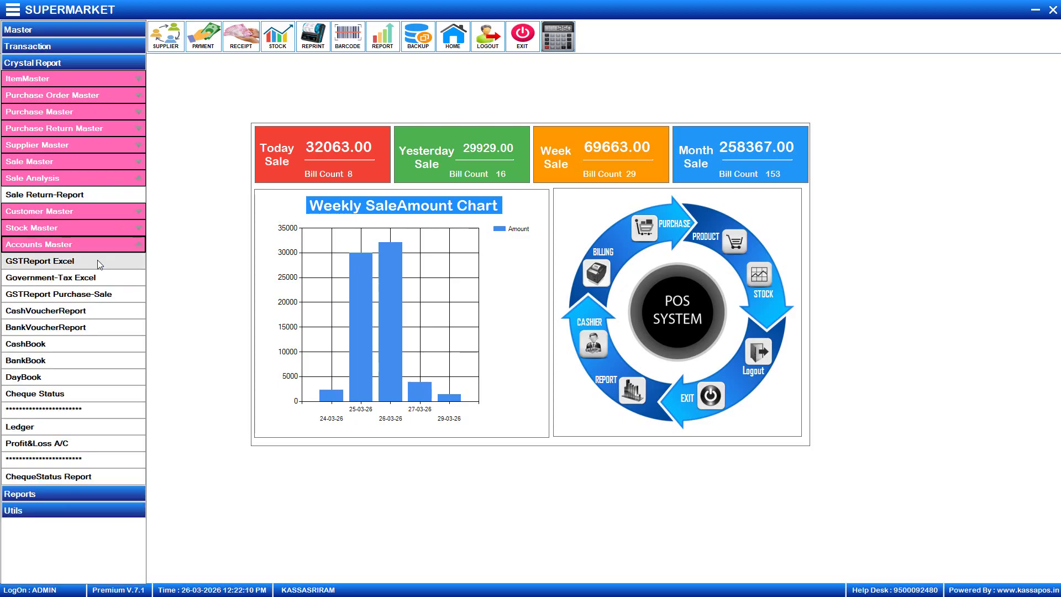
{"action": "left_click", "coordinate": [97, 260]}
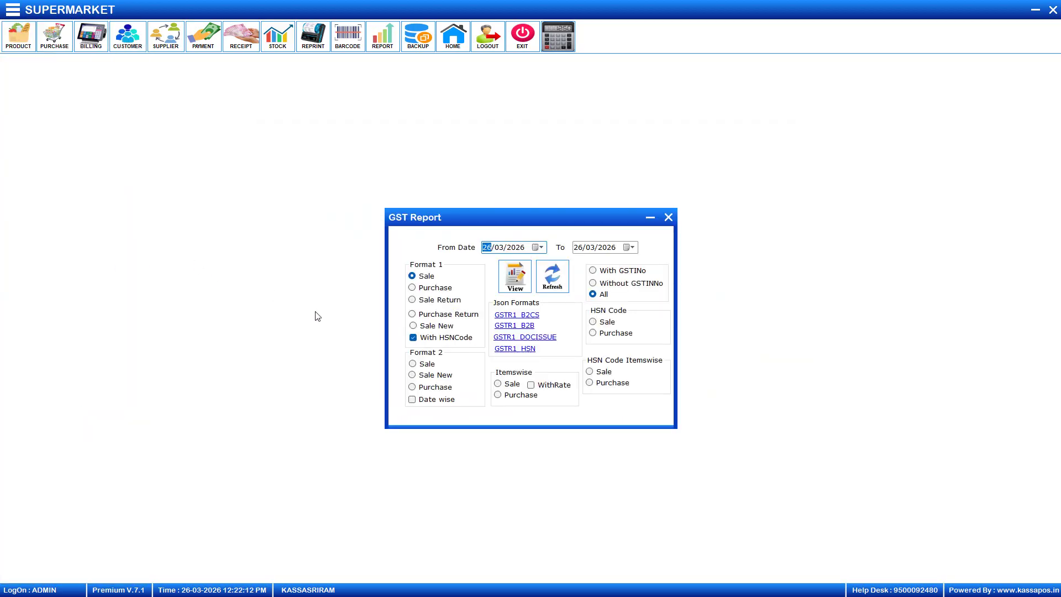